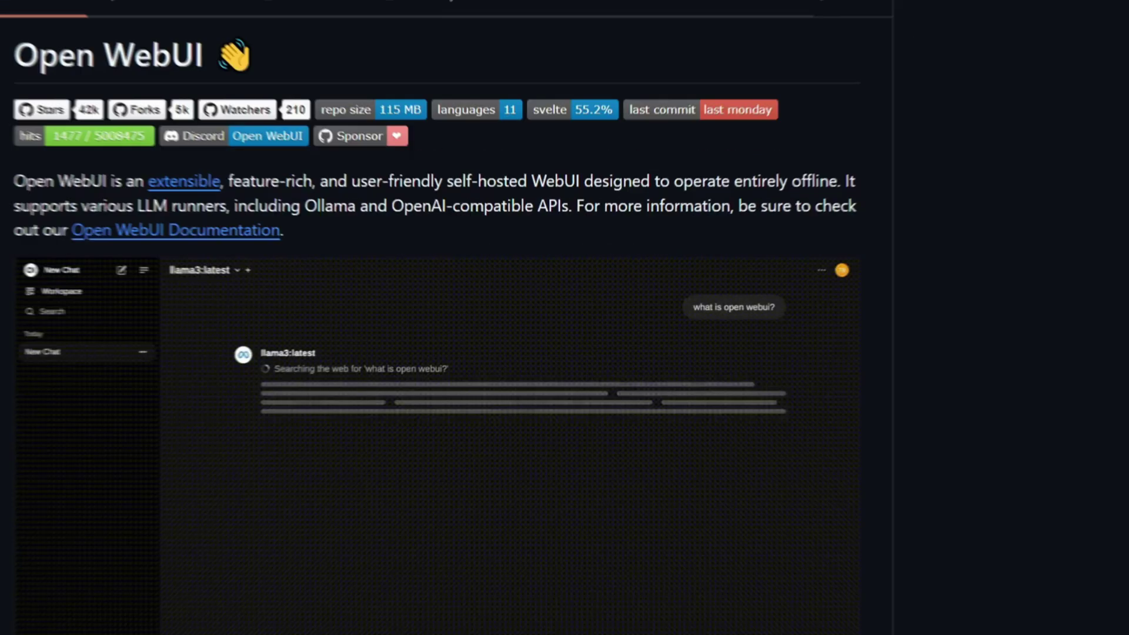
- Scroll the README's Key Features list down to Multilingual Support and Continuous Updates
{"action": "scroll", "coordinate": [1108, 422], "scroll_direction": "down", "scroll_amount": 2}
{"action": "scroll", "coordinate": [449, 340], "scroll_direction": "down", "scroll_amount": 8}
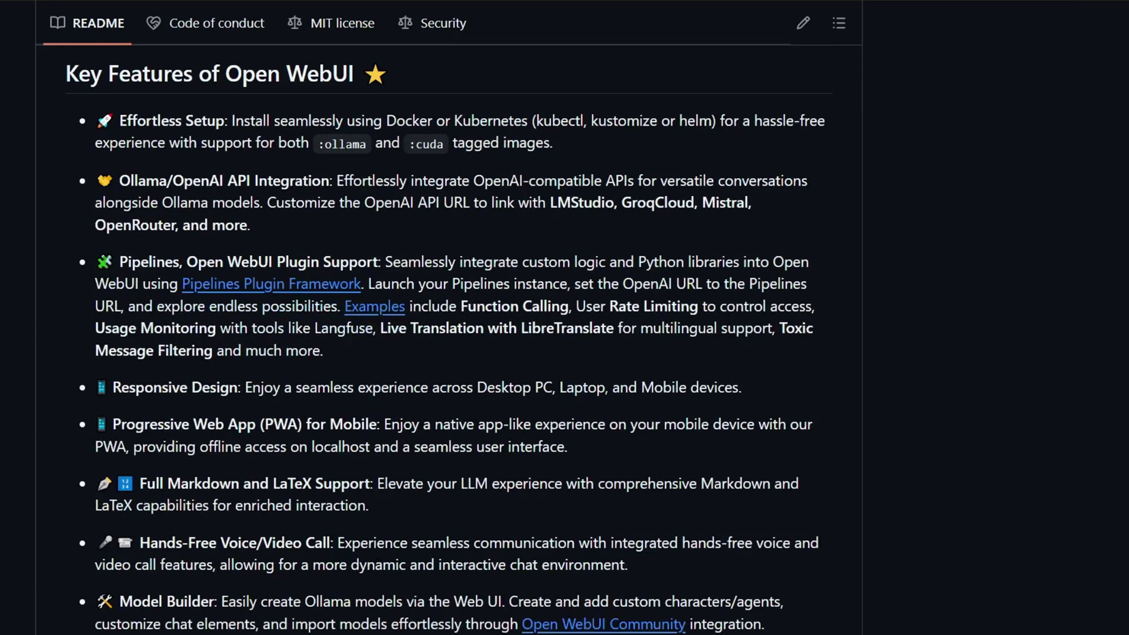
{"action": "scroll", "coordinate": [449, 340], "scroll_direction": "down", "scroll_amount": 10}
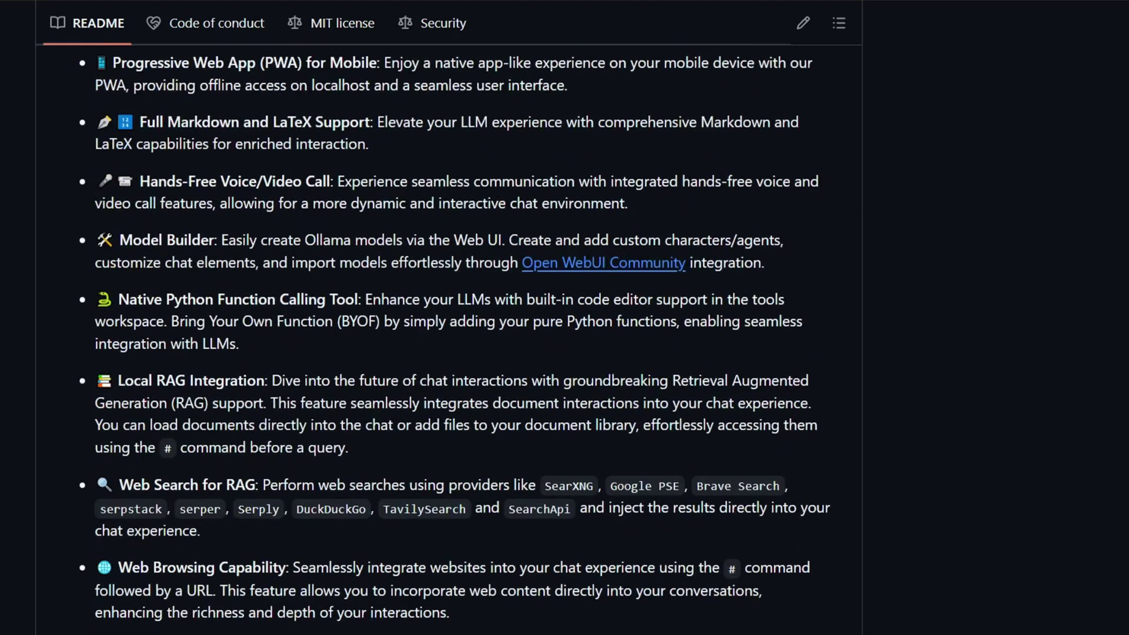
{"action": "scroll", "coordinate": [449, 340], "scroll_direction": "down", "scroll_amount": 3}
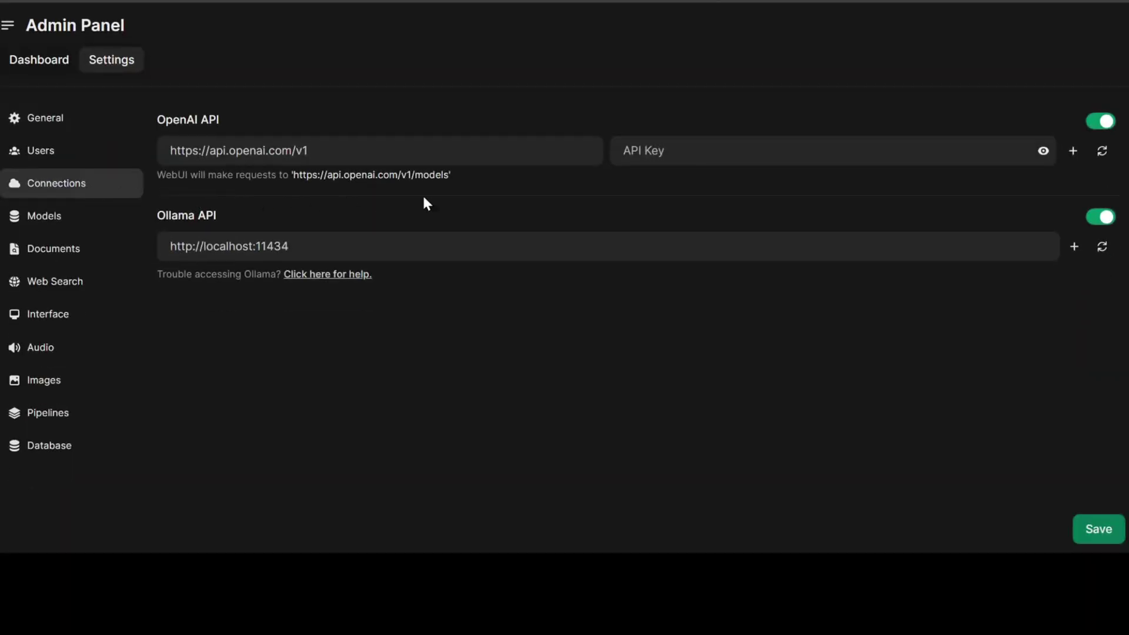
- Add another OpenAI API connection row below the existing one in Connections settings
{"action": "left_click", "coordinate": [1073, 152]}
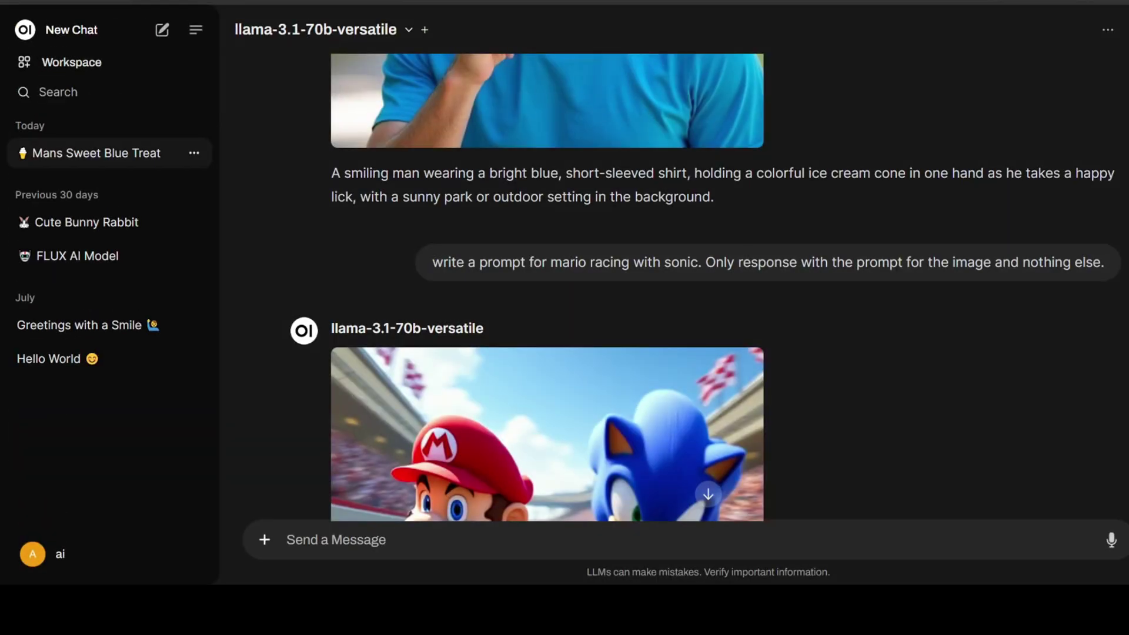
- Scroll down through the Mario-racing-Sonic image-generation chat
{"action": "scroll", "coordinate": [726, 288], "scroll_direction": "down", "scroll_amount": 10}
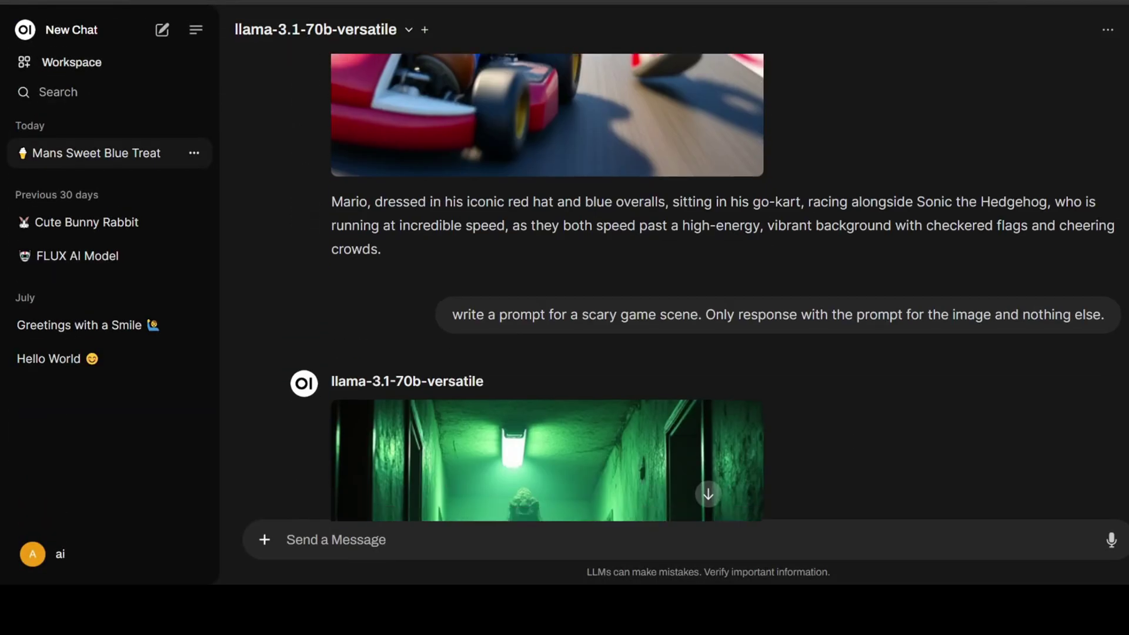
{"action": "scroll", "coordinate": [725, 288], "scroll_direction": "down", "scroll_amount": 12}
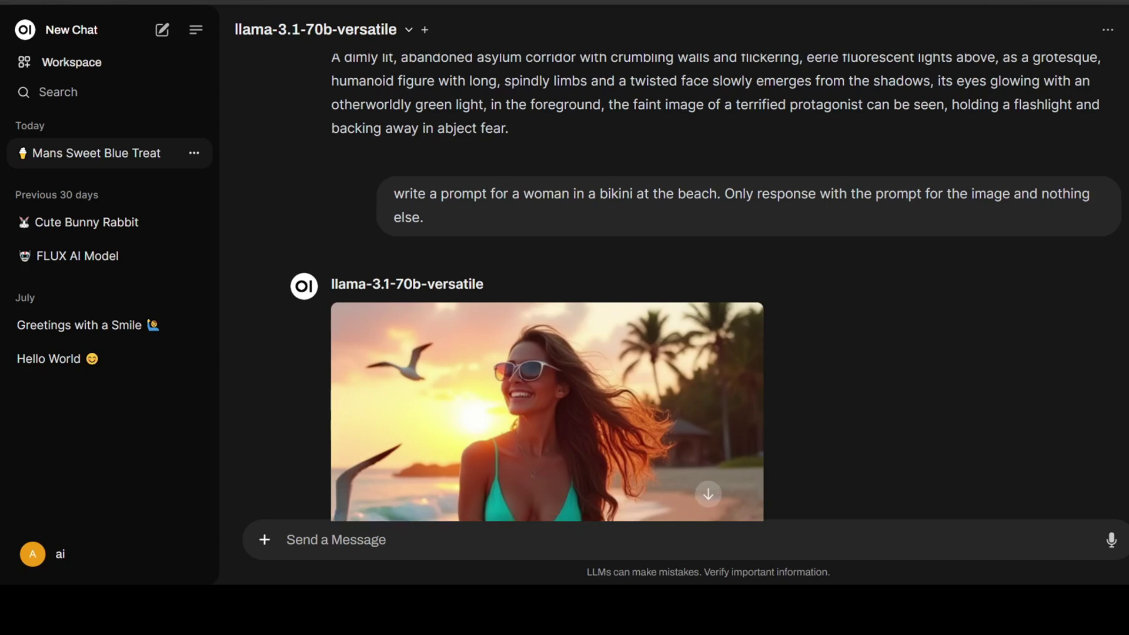
{"action": "scroll", "coordinate": [725, 288], "scroll_direction": "down", "scroll_amount": 12}
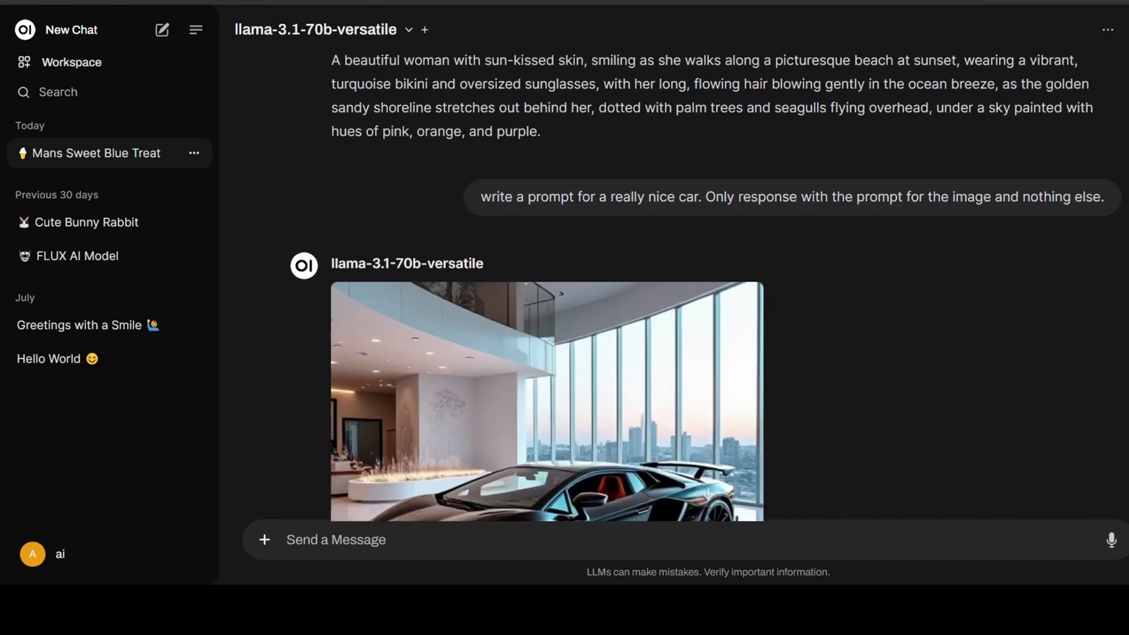
{"action": "scroll", "coordinate": [725, 288], "scroll_direction": "down", "scroll_amount": 4}
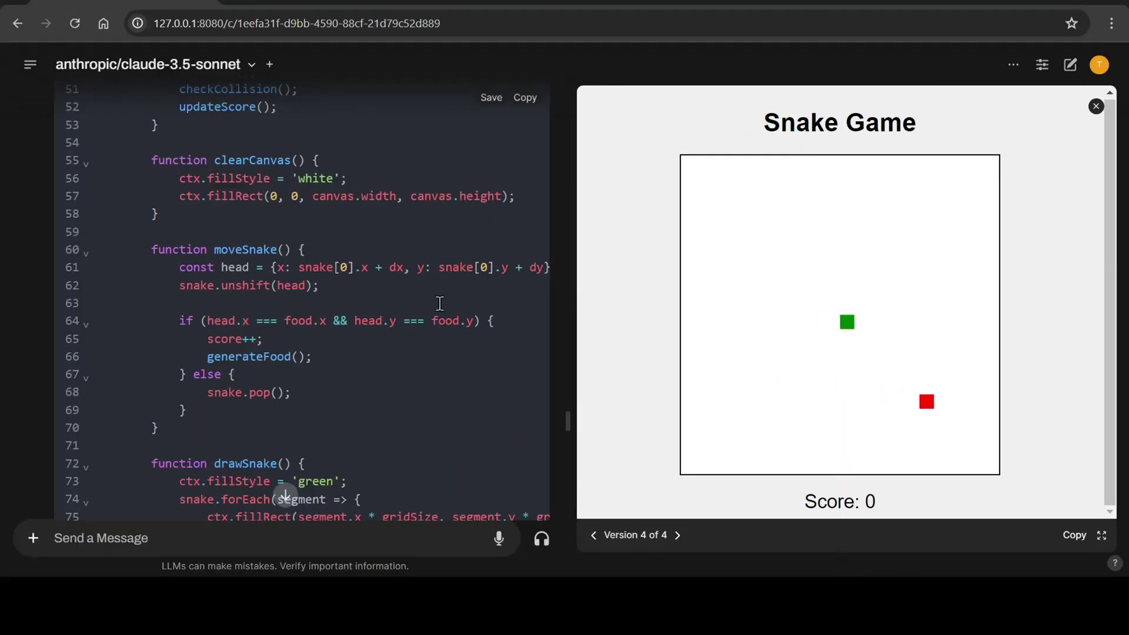
- Play the Snake artifact, steering the snake onto several food squares with arrow keys
{"action": "scroll", "coordinate": [439, 303], "scroll_direction": "up", "scroll_amount": 15}
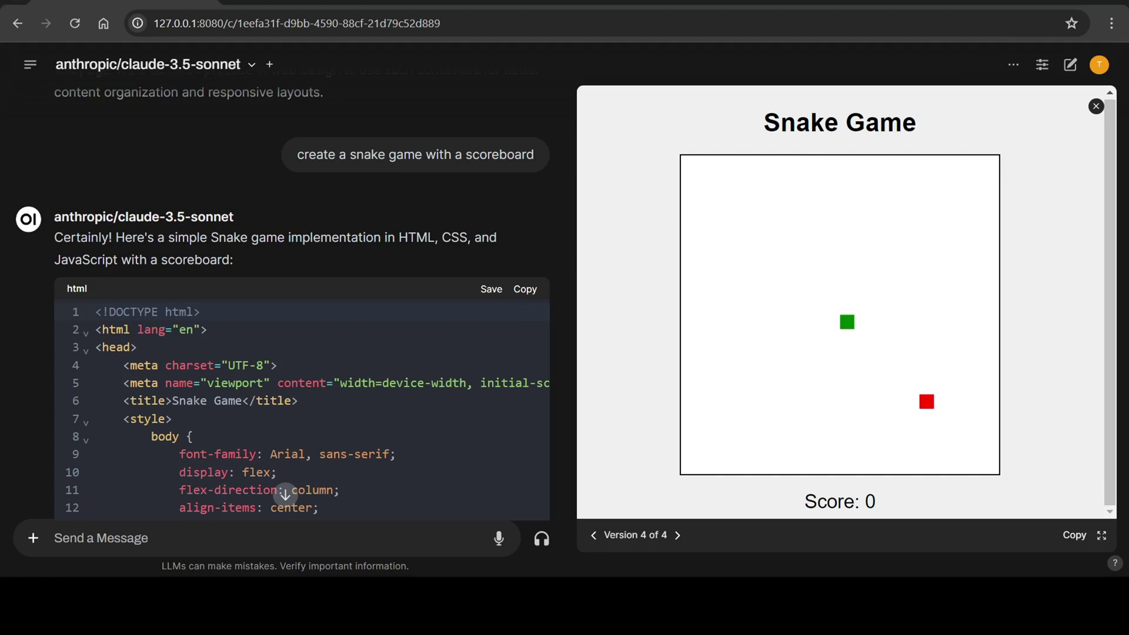
{"action": "key", "text": "Right"}
{"action": "key", "text": "Up"}
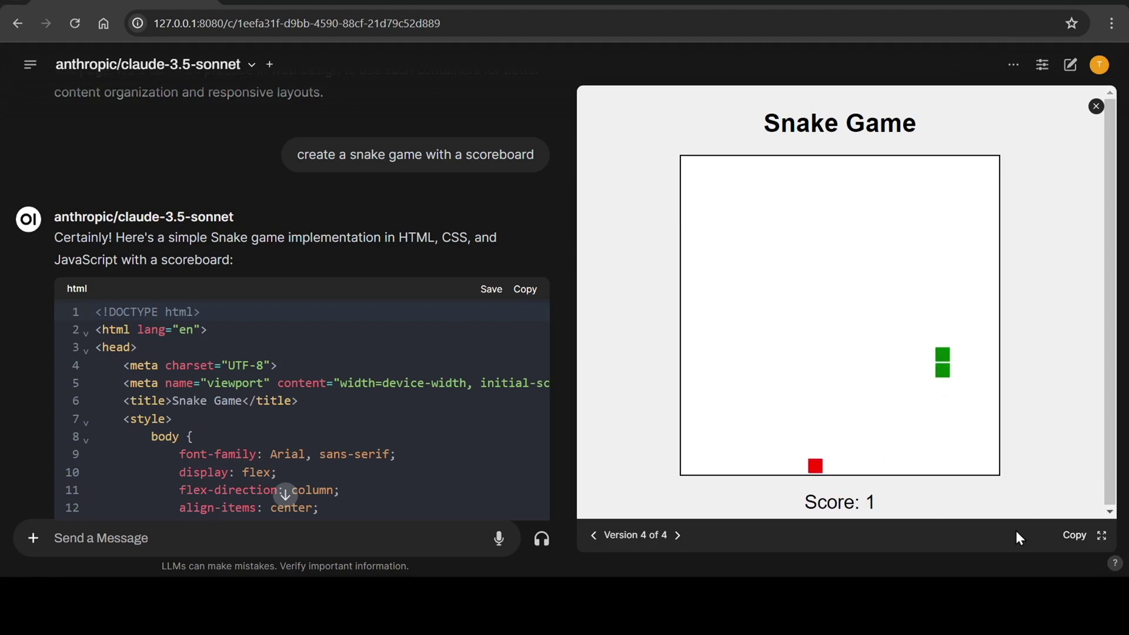
{"action": "key", "text": "Left"}
{"action": "key", "text": "Down"}
{"action": "key", "text": "Left"}
{"action": "key", "text": "Up"}
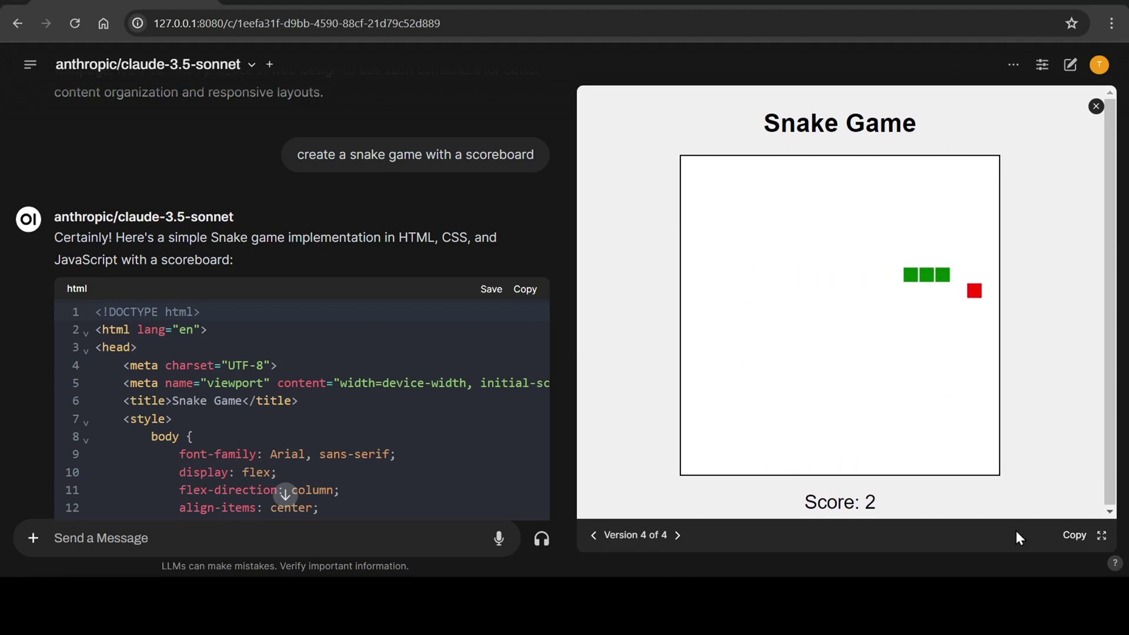
{"action": "key", "text": "Down"}
{"action": "key", "text": "Left"}
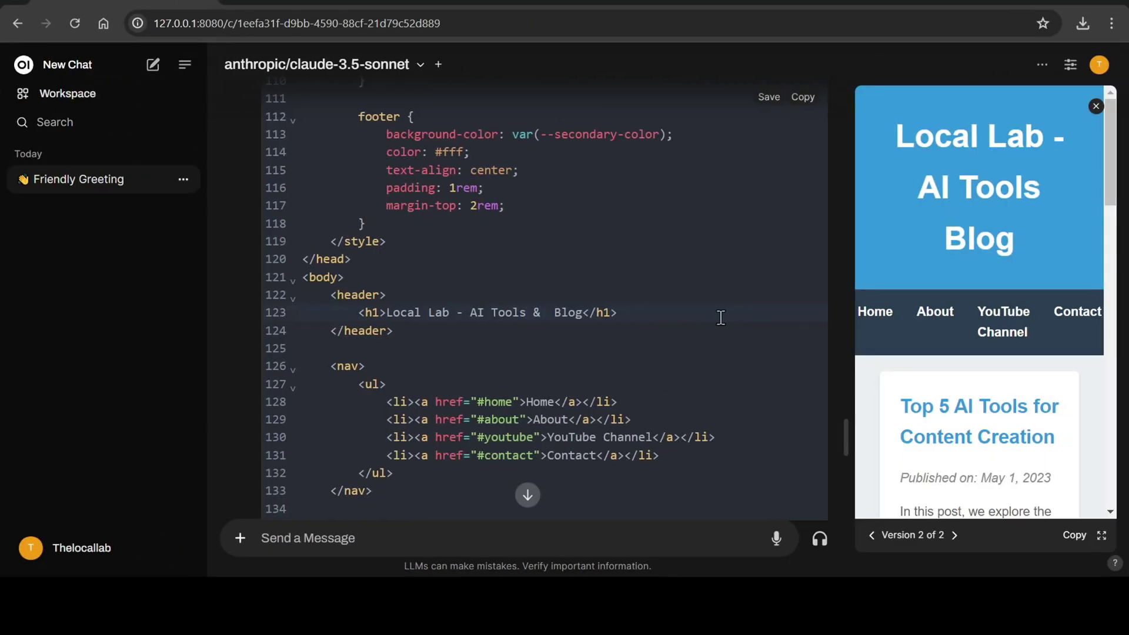
- Save the edited 'Local Lab - AI Tools & News Blog' heading and select the Contact link line
{"action": "left_click", "coordinate": [768, 98]}
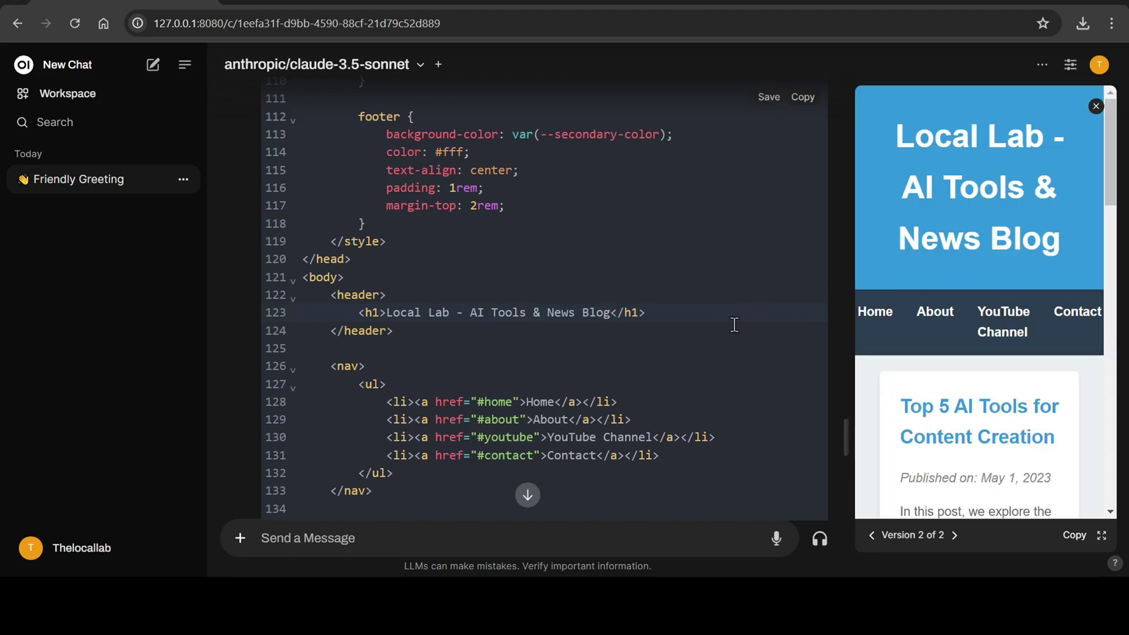
{"action": "scroll", "coordinate": [732, 325], "scroll_direction": "down", "scroll_amount": 1}
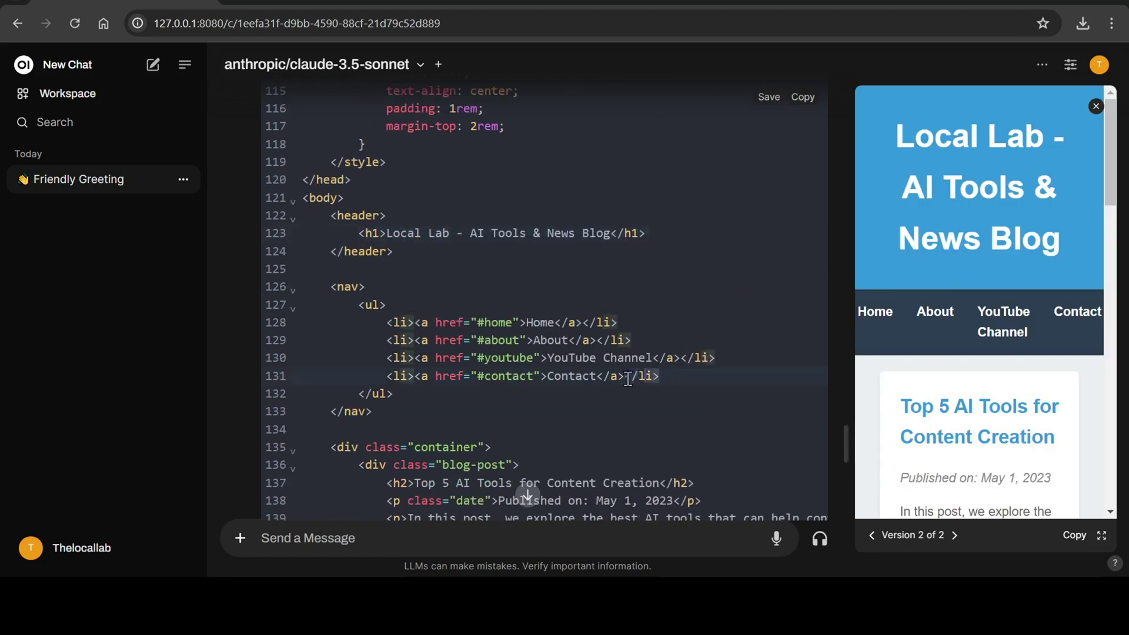
{"action": "left_click_drag", "start_coordinate": [628, 378], "coordinate": [388, 377]}
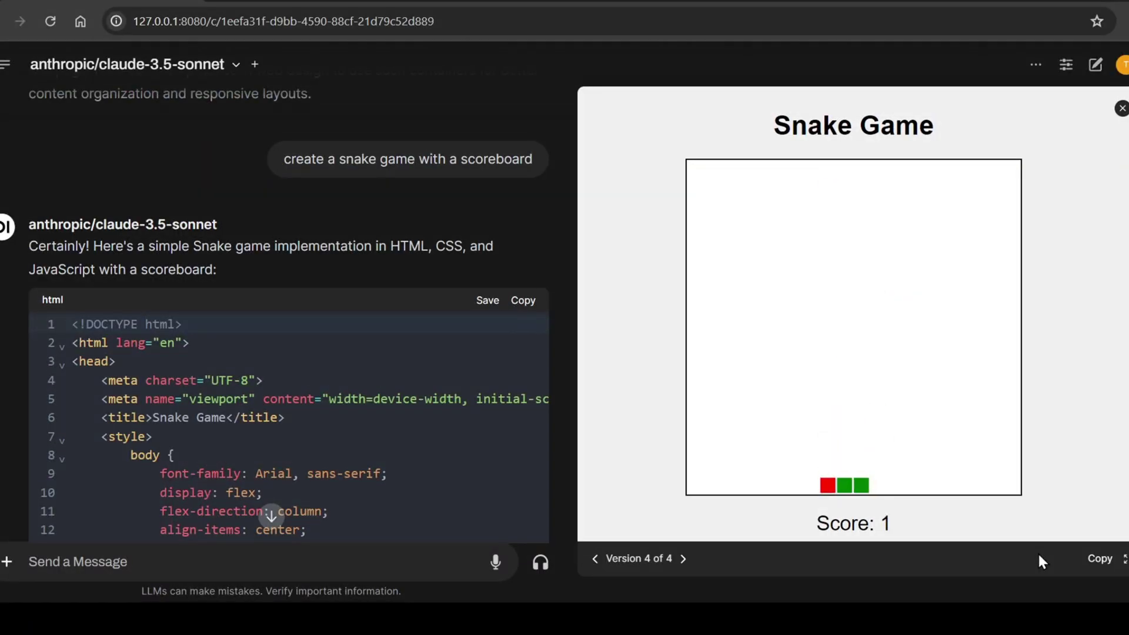
- Keep playing Snake, chasing food around the board until the score reaches 8
{"action": "key", "text": "Up"}
{"action": "key", "text": "Down"}
{"action": "key", "text": "Left"}
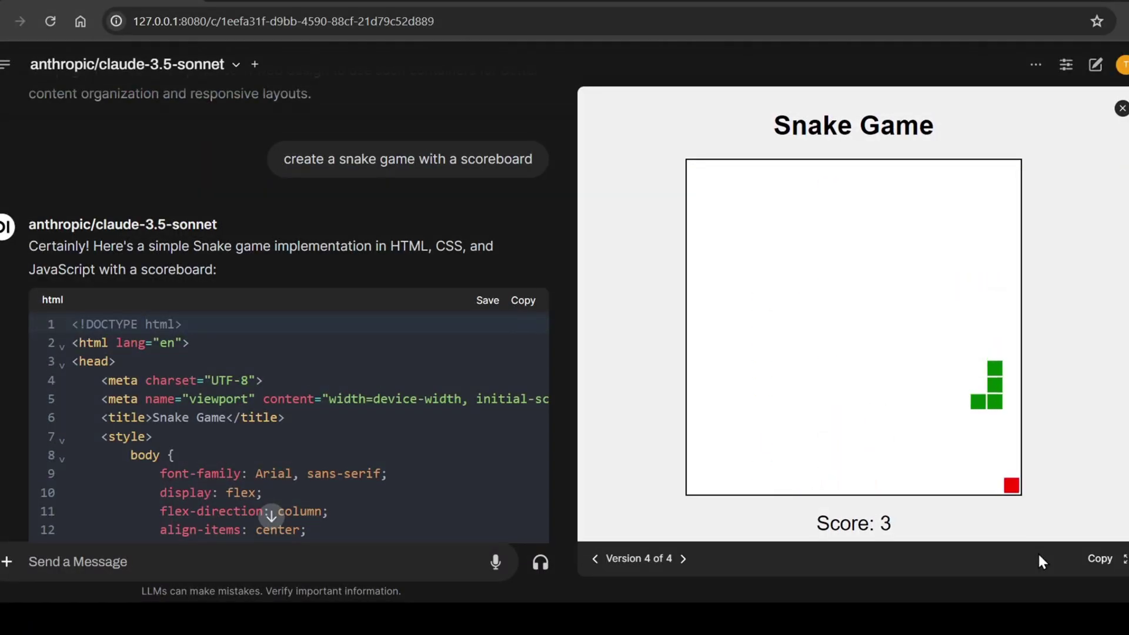
{"action": "key", "text": "Down"}
{"action": "key", "text": "Right"}
{"action": "key", "text": "Up"}
{"action": "key", "text": "Left"}
{"action": "key", "text": "Down"}
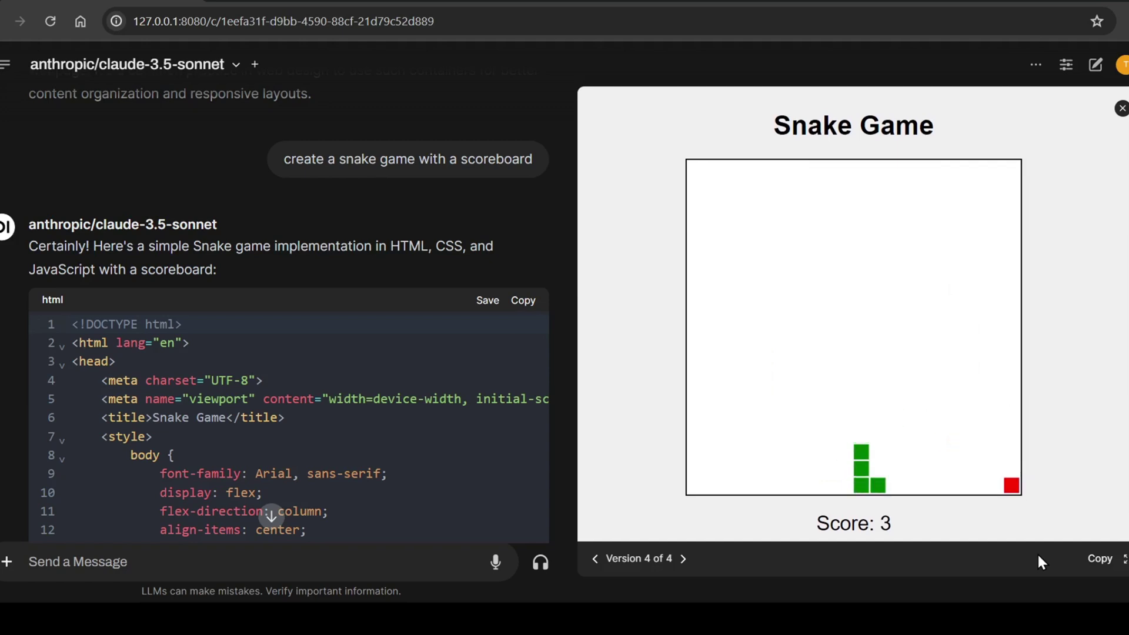
{"action": "key", "text": "Right"}
{"action": "key", "text": "Up"}
{"action": "key", "text": "Left"}
{"action": "key", "text": "Down"}
{"action": "key", "text": "Left"}
{"action": "key", "text": "Up"}
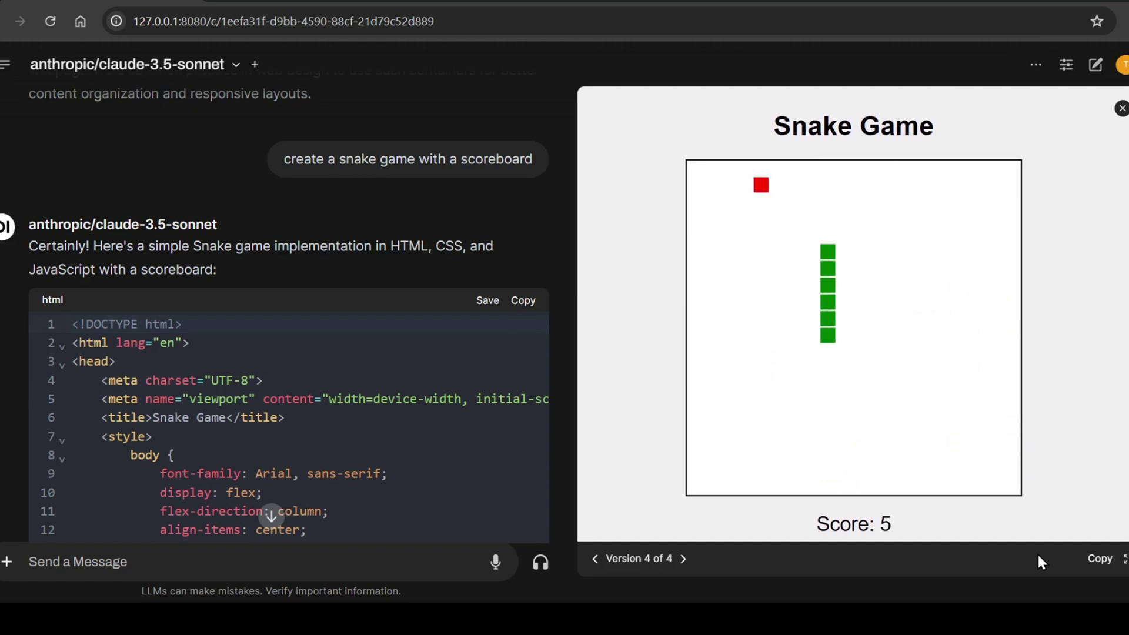
{"action": "key", "text": "Left"}
{"action": "key", "text": "Down"}
{"action": "key", "text": "Right"}
{"action": "key", "text": "Down"}
{"action": "key", "text": "Right"}
{"action": "key", "text": "Up"}
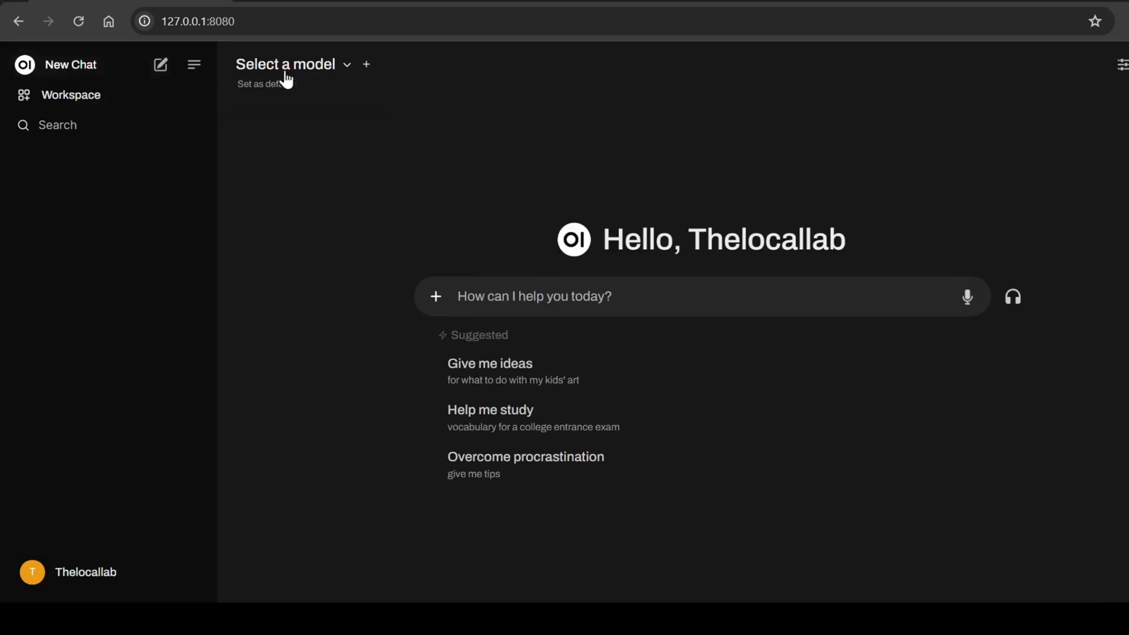
- Pick anthropic/claude-3.5-sonnet from the model list for the new chat
{"action": "left_click", "coordinate": [342, 75]}
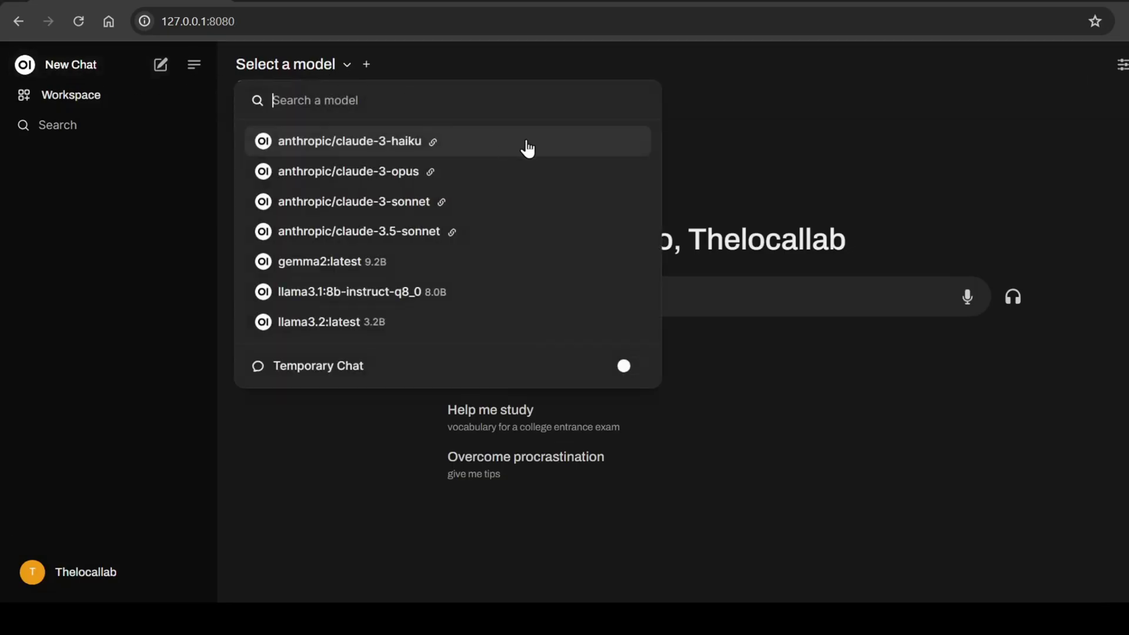
{"action": "left_click", "coordinate": [565, 256]}
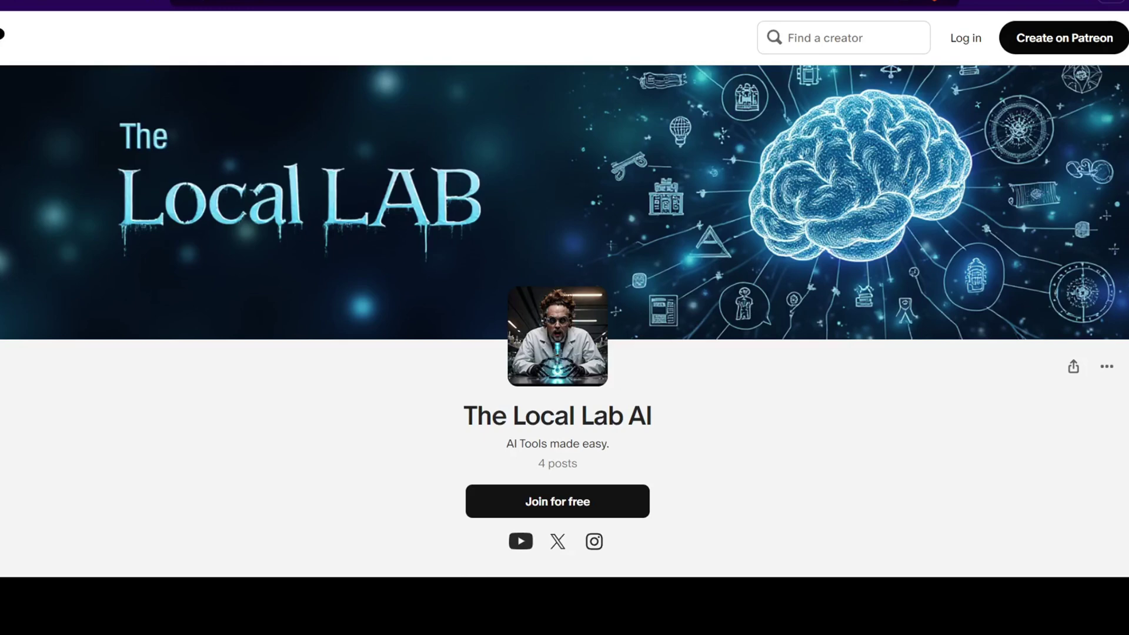
- Scroll past the $5 Channel Supporter tier down to the Flux GGUF workflow post
{"action": "scroll", "coordinate": [565, 321], "scroll_direction": "down", "scroll_amount": 6}
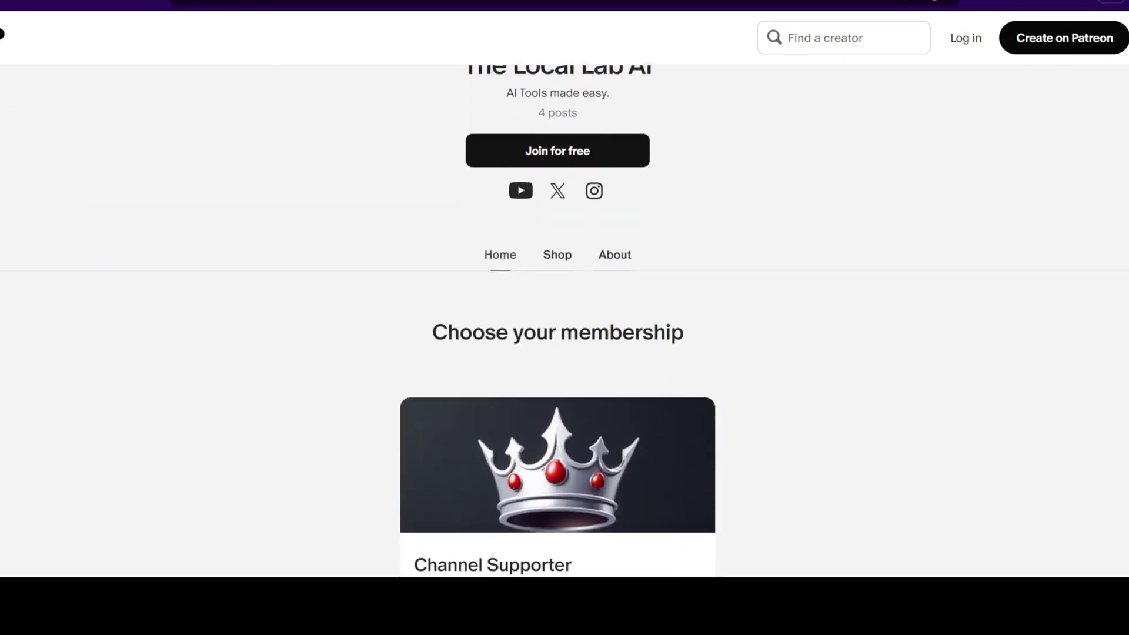
{"action": "scroll", "coordinate": [564, 320], "scroll_direction": "down", "scroll_amount": 4}
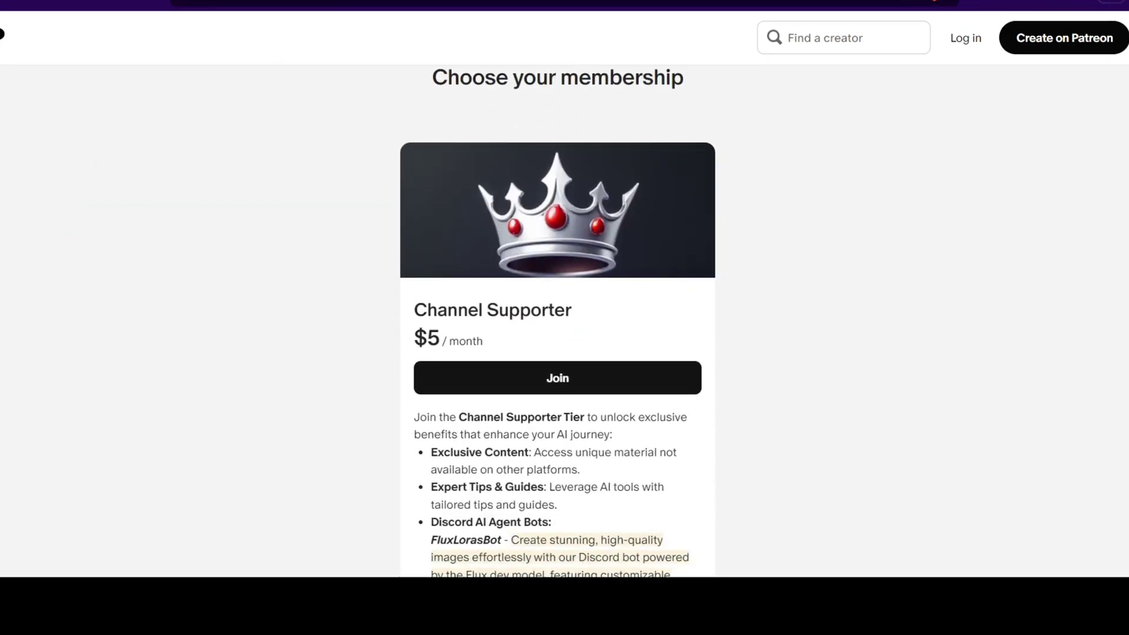
{"action": "scroll", "coordinate": [565, 320], "scroll_direction": "down", "scroll_amount": 8}
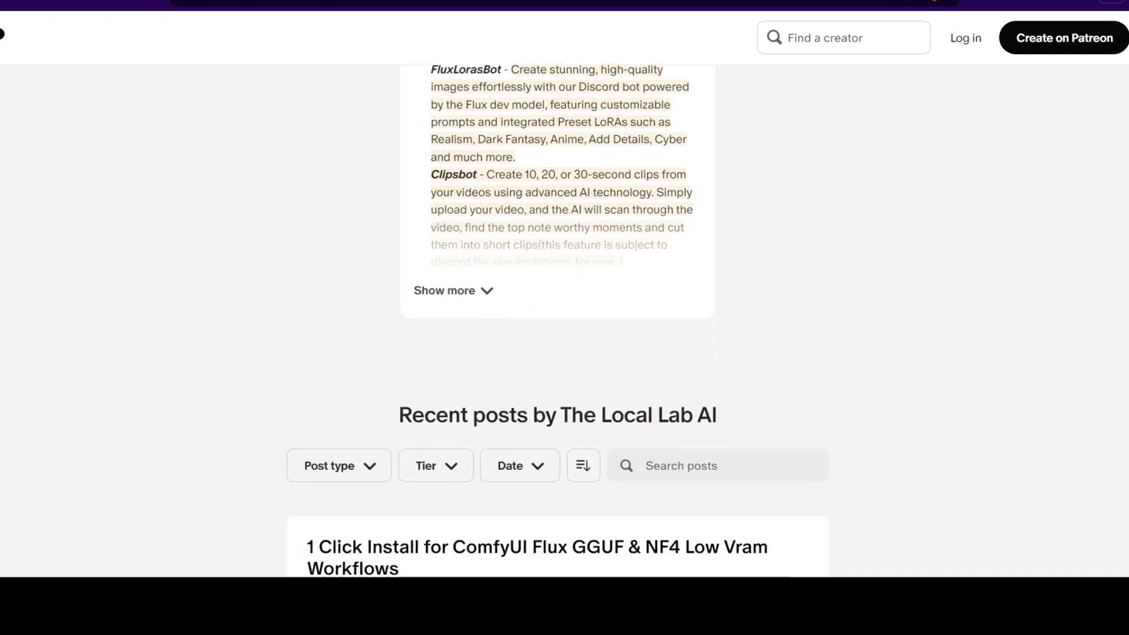
{"action": "scroll", "coordinate": [558, 320], "scroll_direction": "down", "scroll_amount": 13}
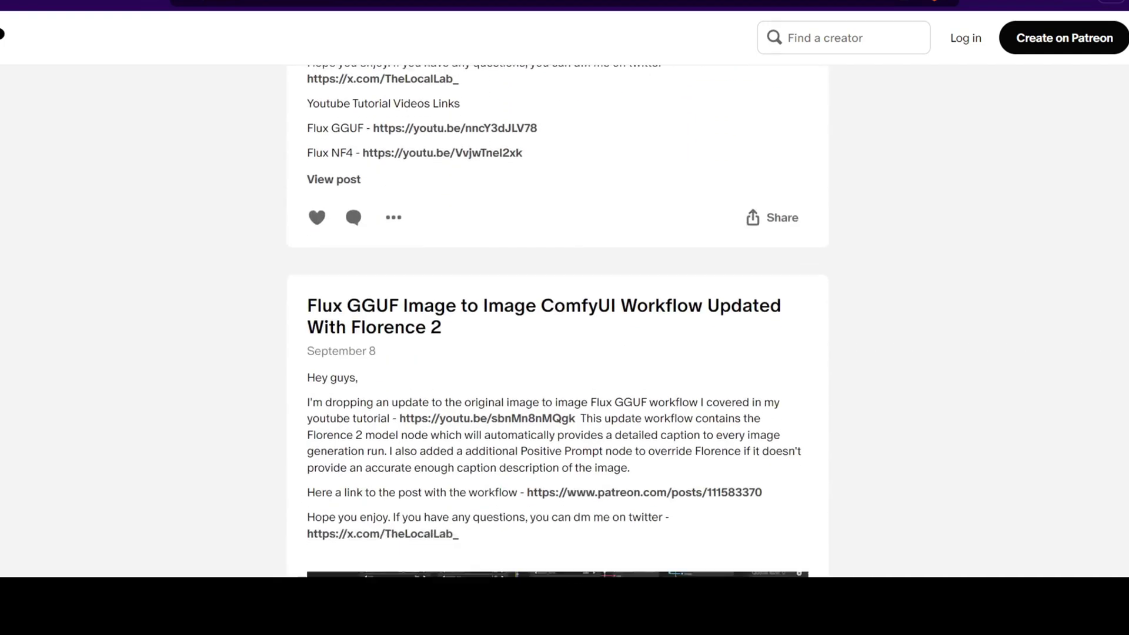
{"action": "scroll", "coordinate": [557, 320], "scroll_direction": "down", "scroll_amount": 4}
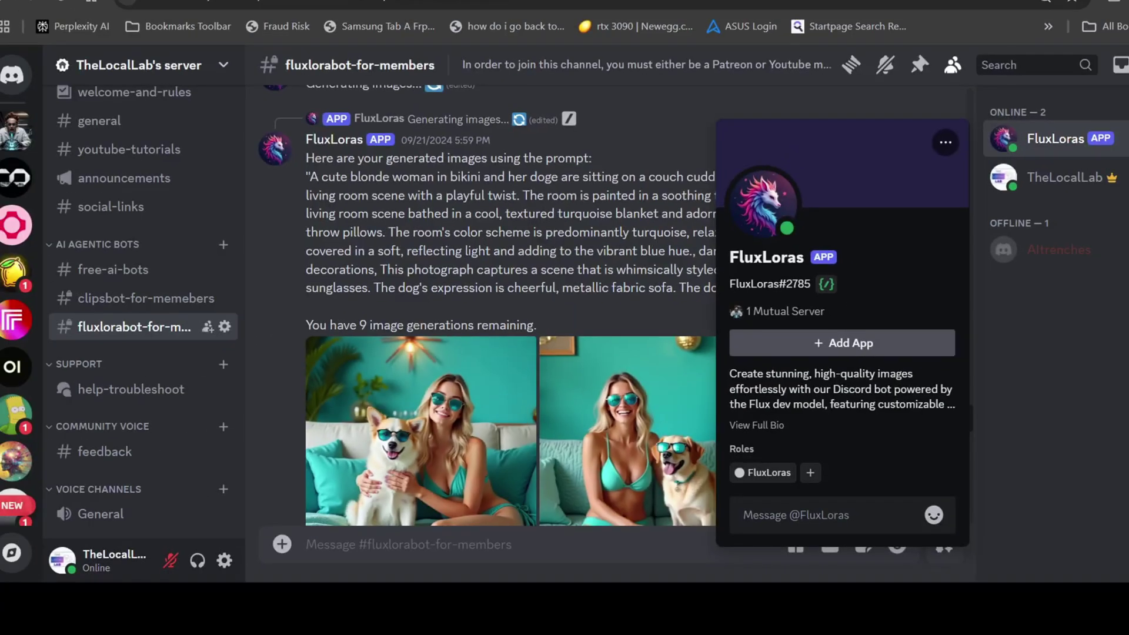
{"action": "left_click", "coordinate": [967, 282]}
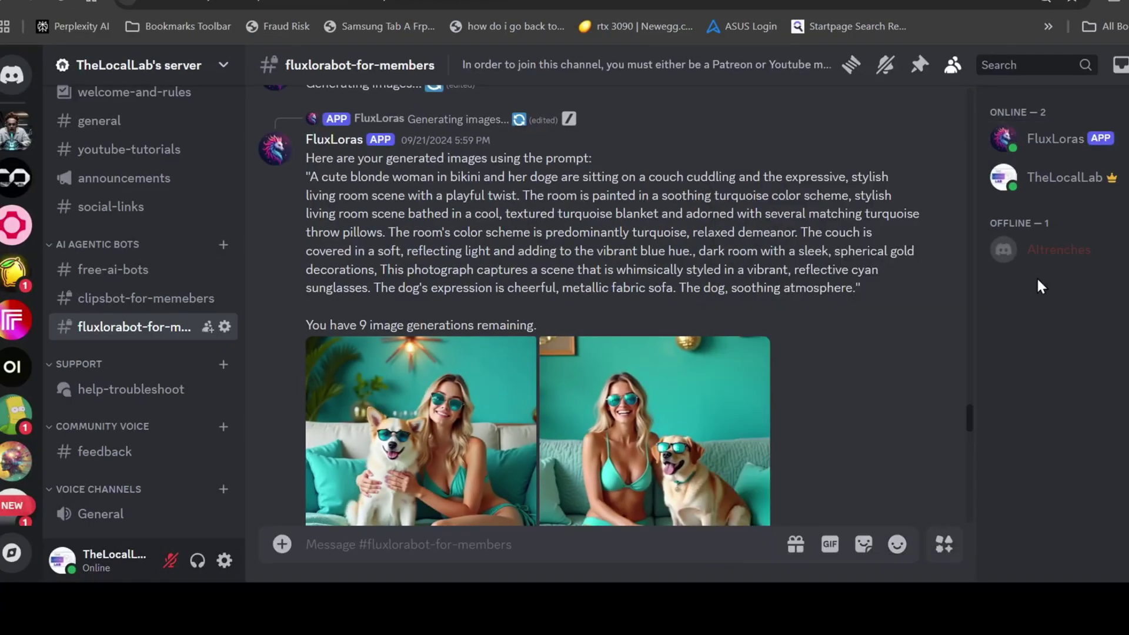
{"action": "left_click", "coordinate": [1058, 144]}
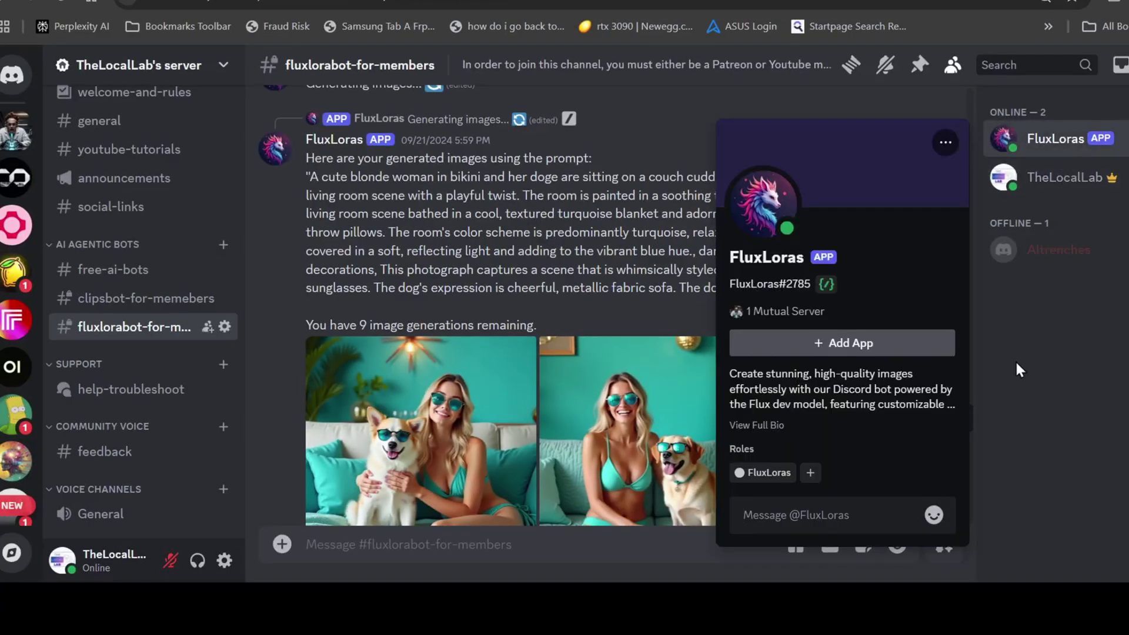
{"action": "scroll", "coordinate": [692, 423], "scroll_direction": "down", "scroll_amount": 10}
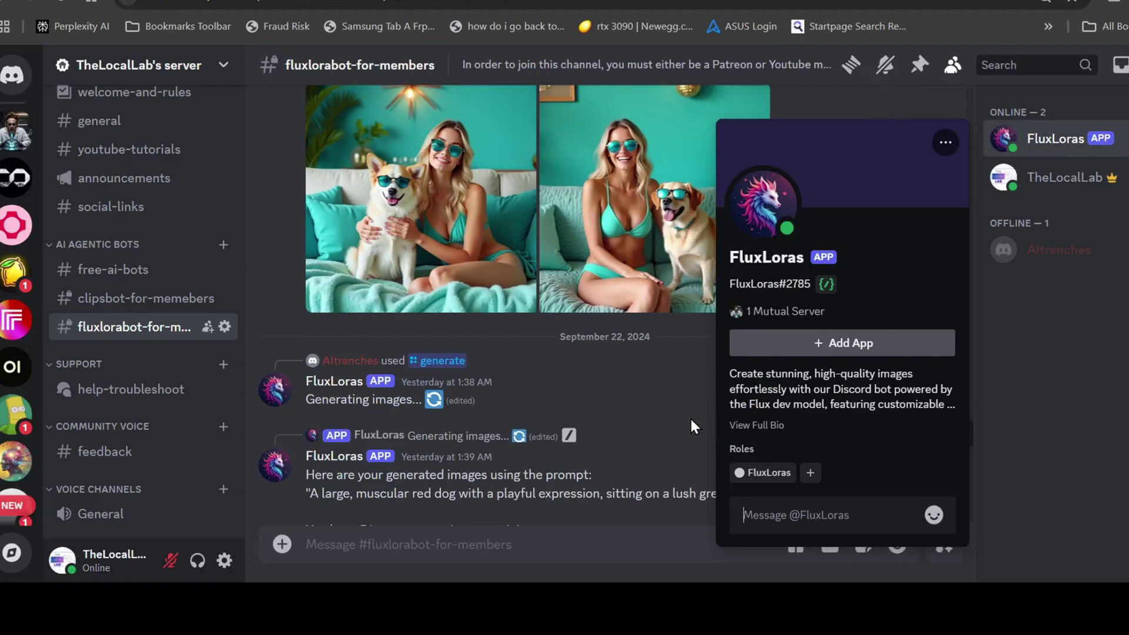
{"action": "scroll", "coordinate": [689, 415], "scroll_direction": "down", "scroll_amount": 10}
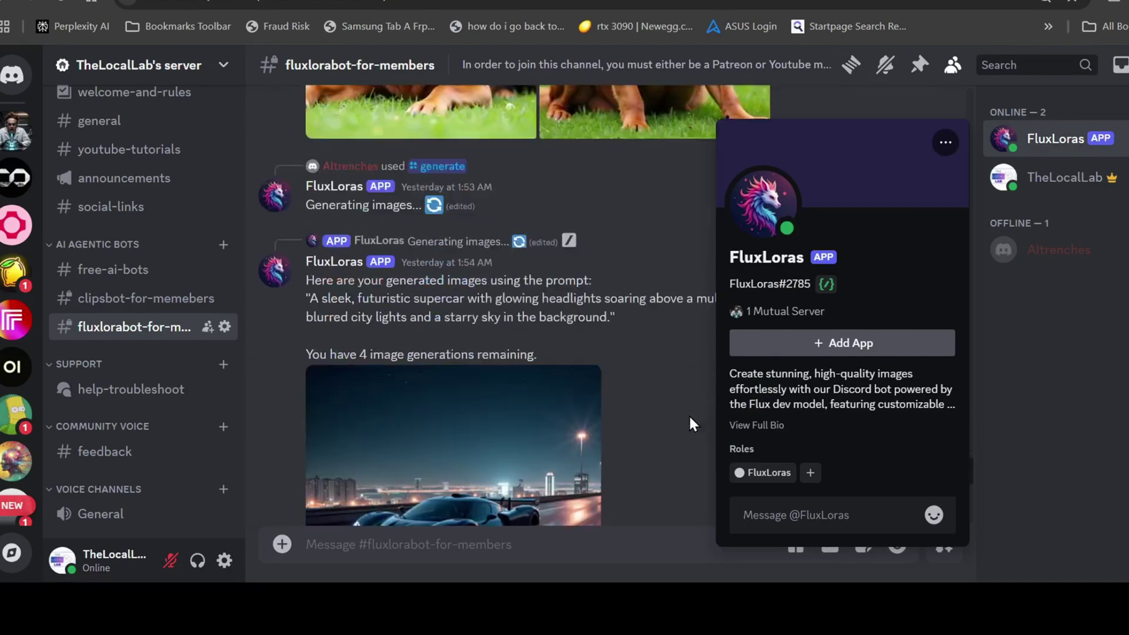
{"action": "scroll", "coordinate": [689, 414], "scroll_direction": "down", "scroll_amount": 10}
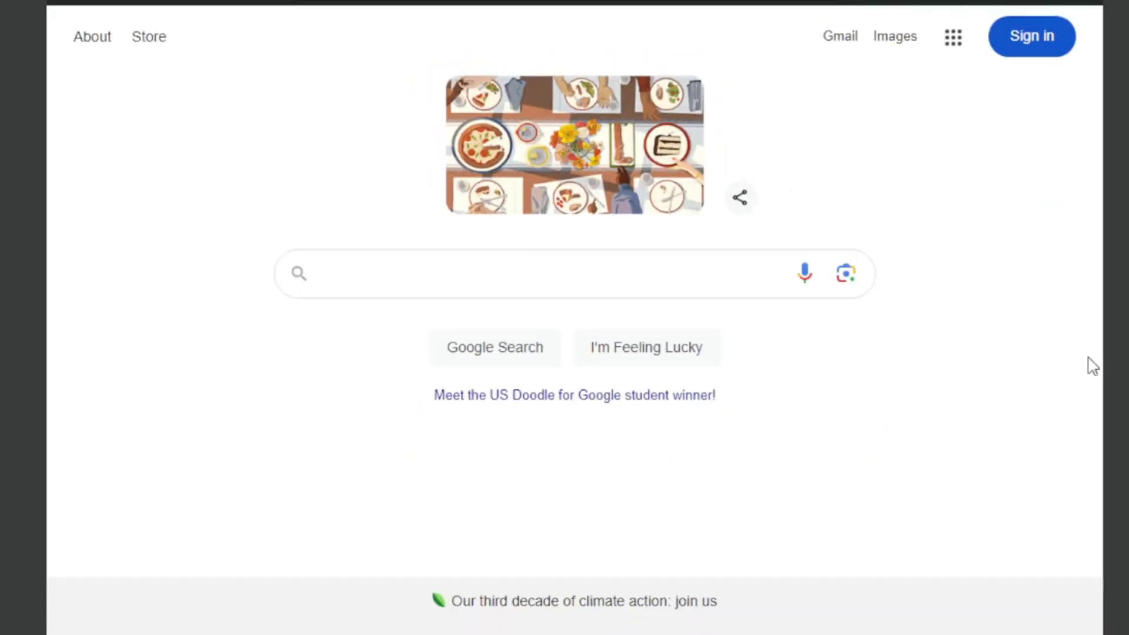
- Search Google for 'miniconda download' and open the docs.anaconda.com Miniconda page
{"action": "left_click", "coordinate": [551, 274]}
{"action": "type", "text": "miniconda download"}
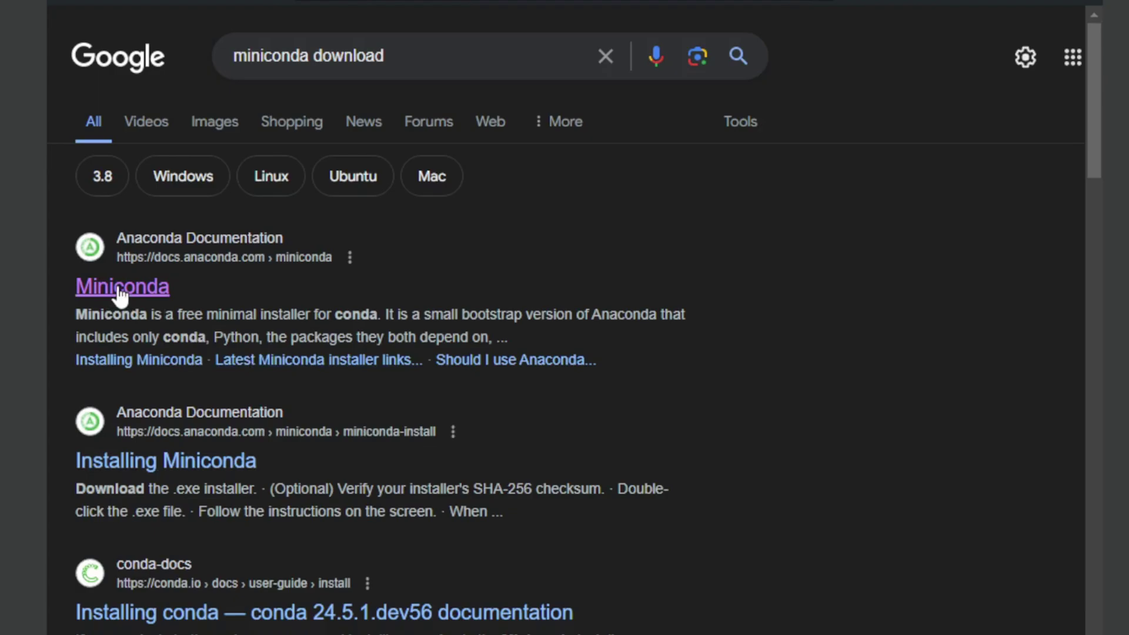
{"action": "left_click", "coordinate": [120, 292]}
{"action": "scroll", "coordinate": [1029, 227], "scroll_direction": "down", "scroll_amount": 10}
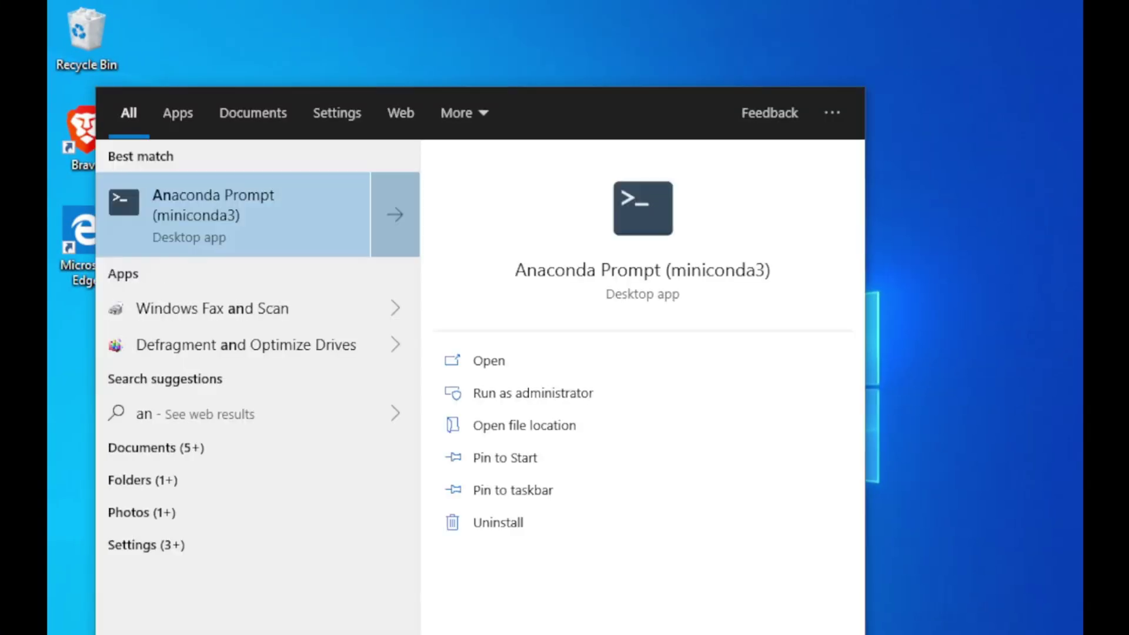
- In Anaconda Prompt, create the open-webui environment with Python 3.11 and activate it
{"action": "left_click", "coordinate": [278, 211]}
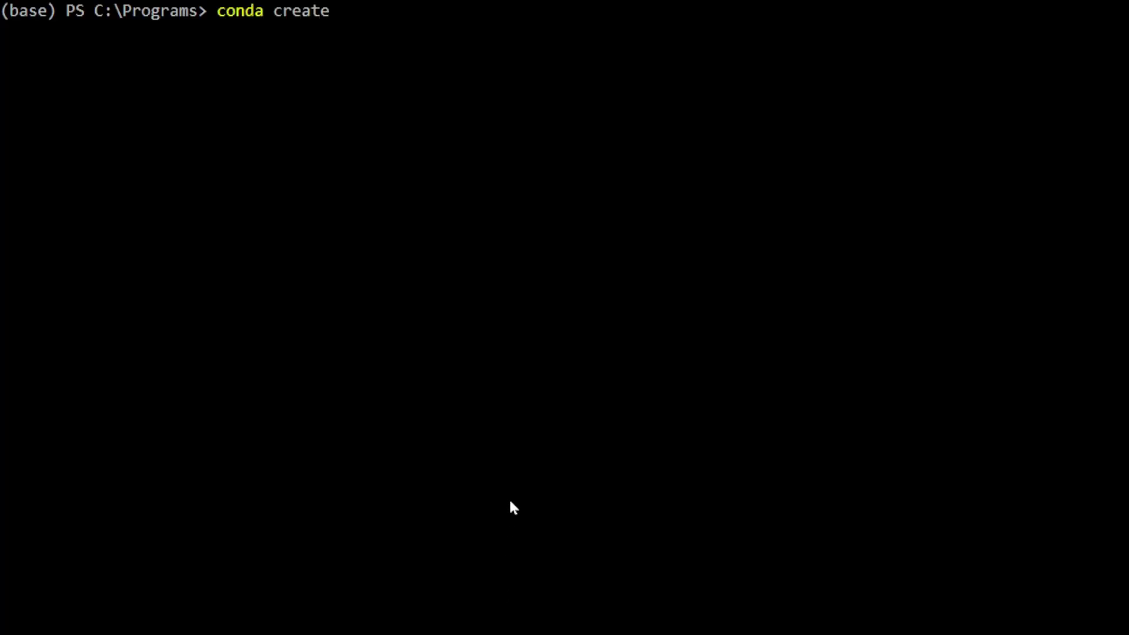
{"action": "type", "text": "pen-webui python"}
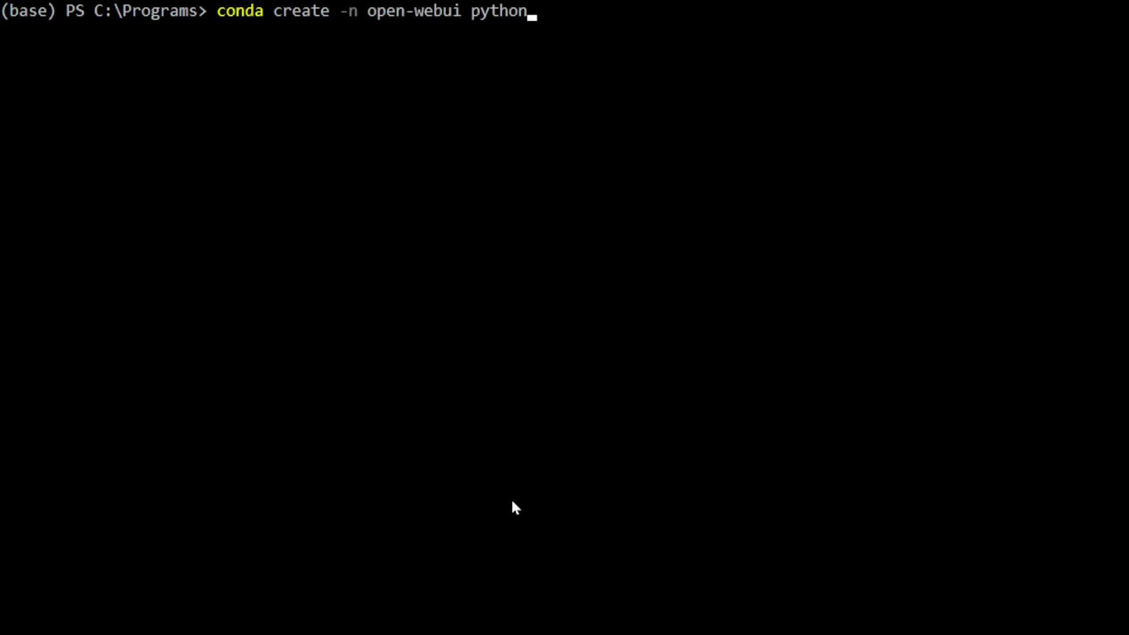
{"action": "type", "text": "=3.11 -y"}
{"action": "key", "text": "Return"}
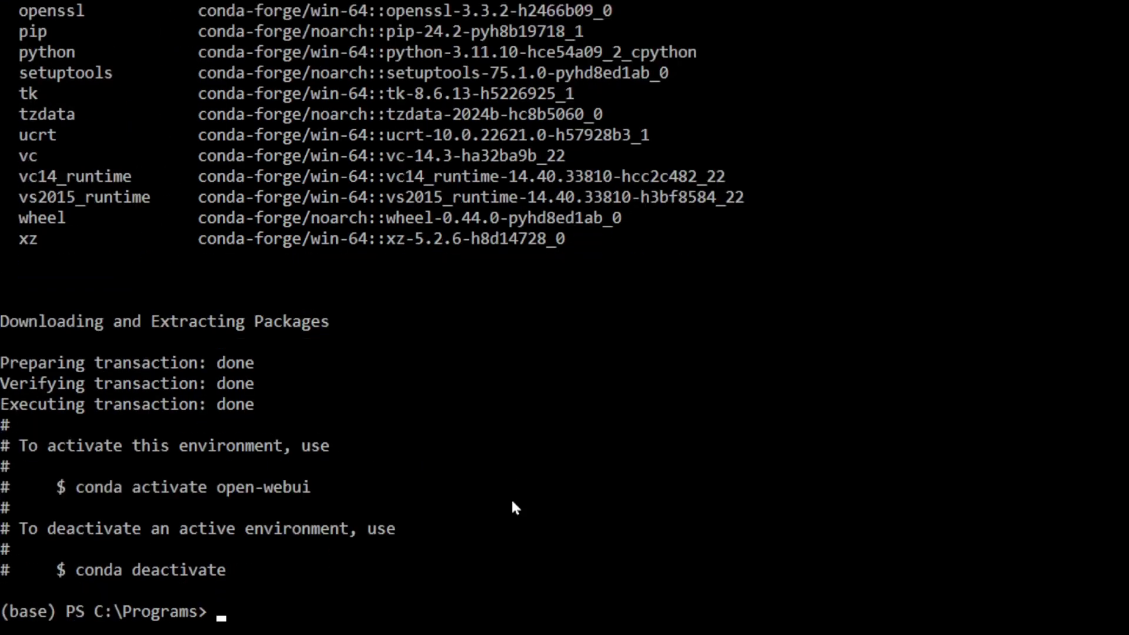
{"action": "type", "text": "conda acti"}
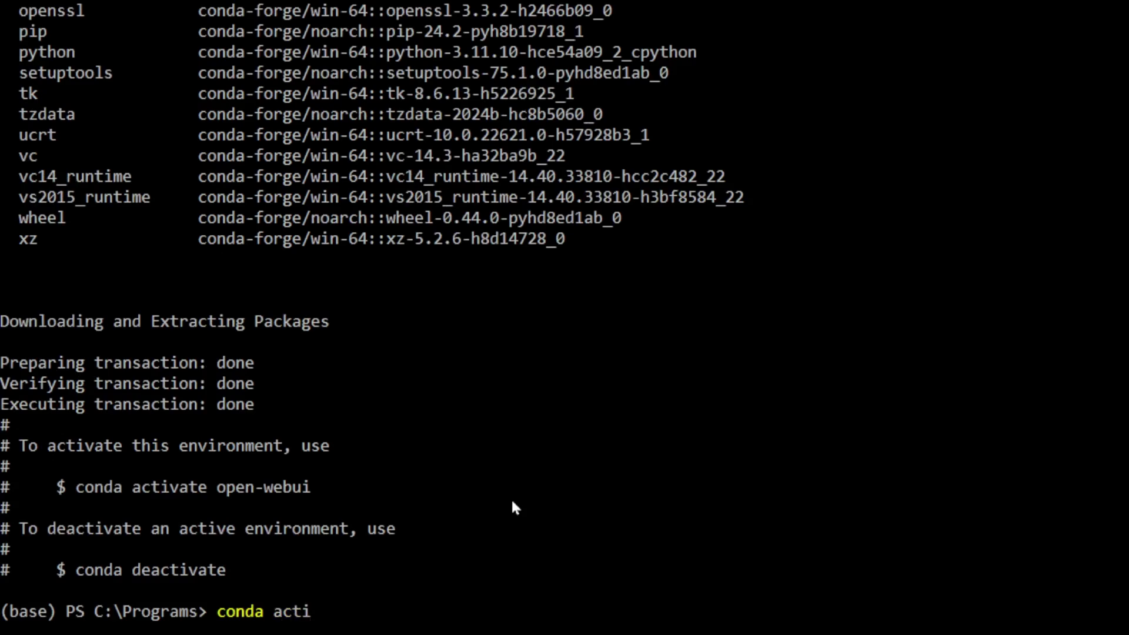
{"action": "type", "text": "vate open-webui"}
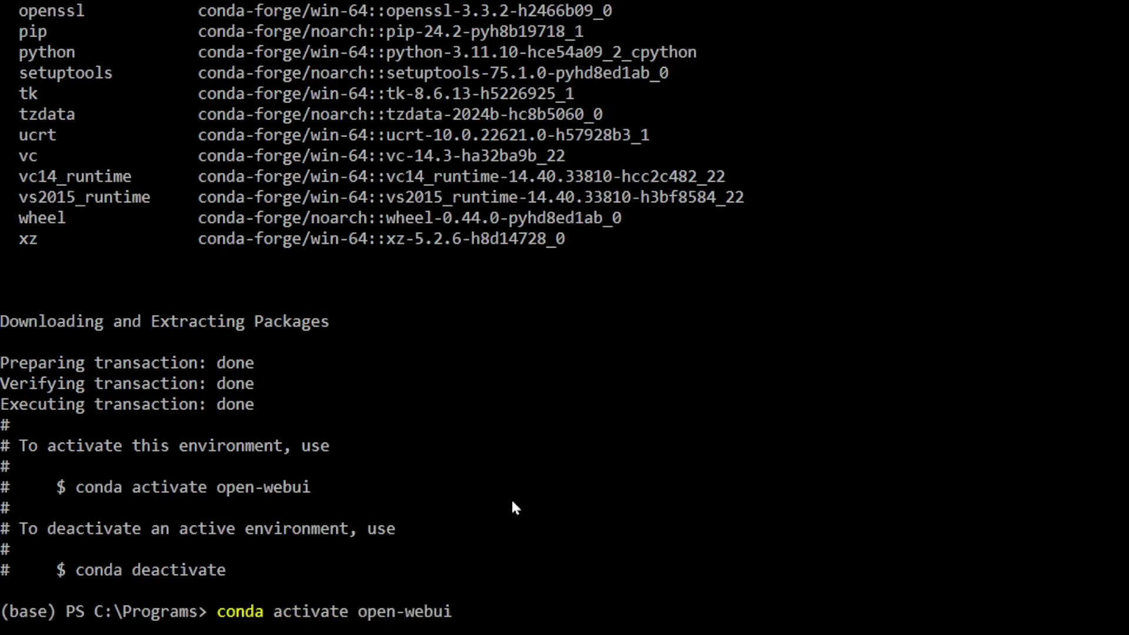
{"action": "key", "text": "Return"}
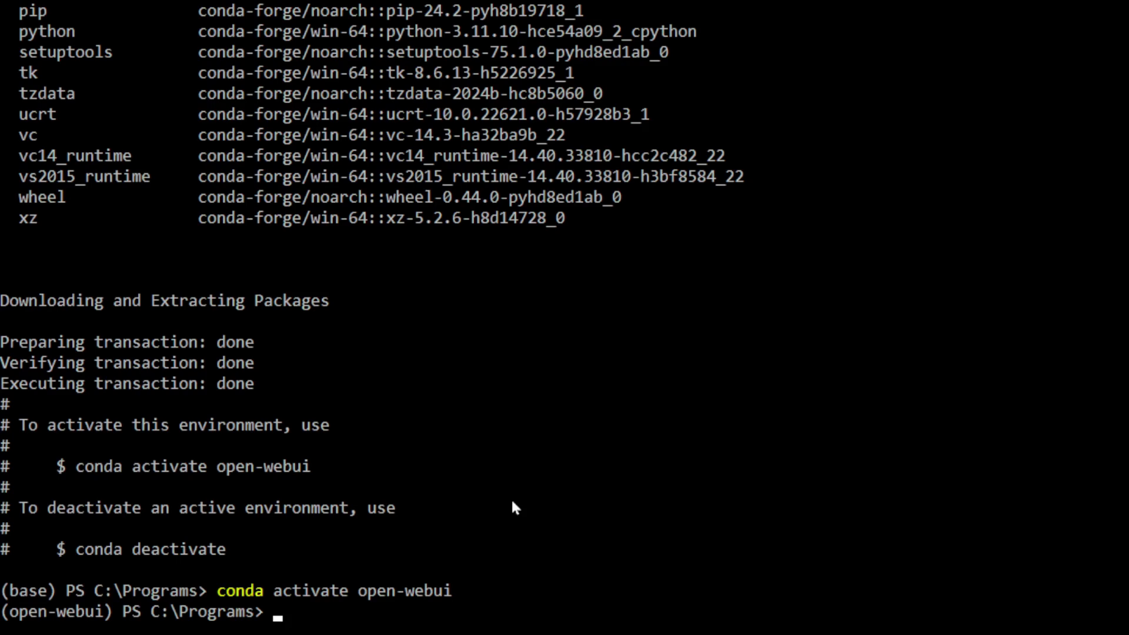
{"action": "type", "text": "pip install"}
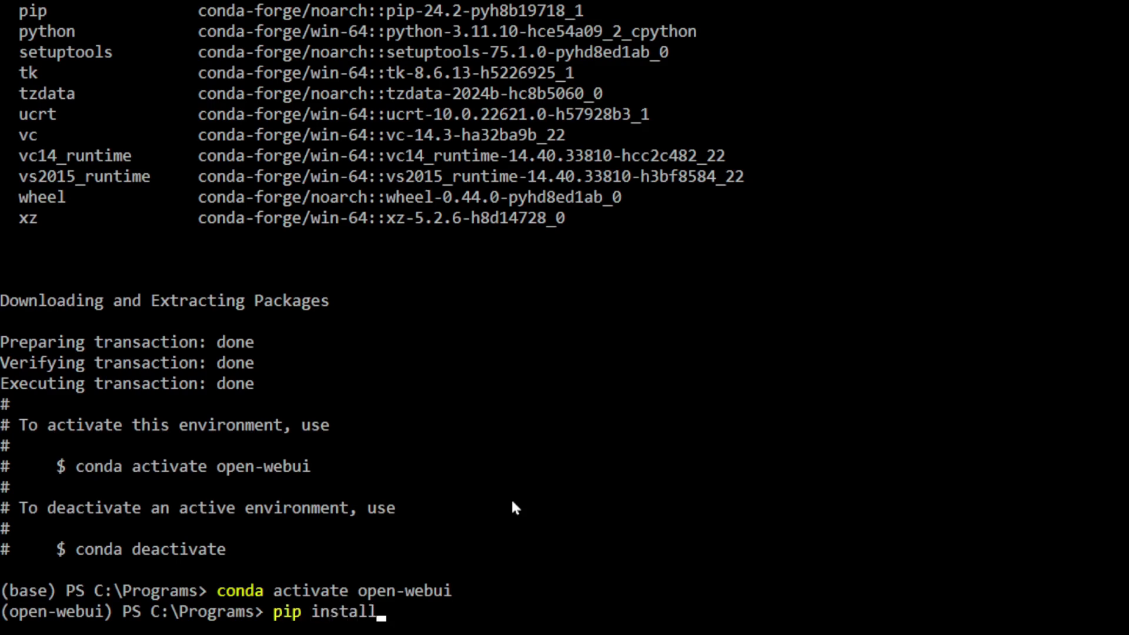
{"action": "type", "text": " open-webu"}
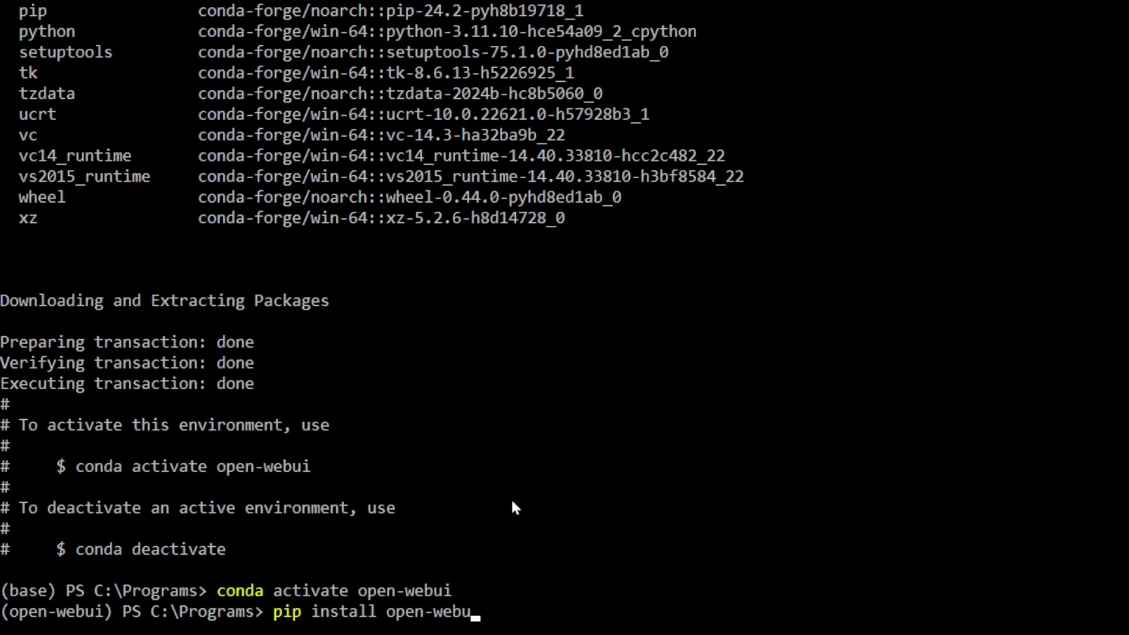
{"action": "type", "text": "i"}
{"action": "key", "text": "Return"}
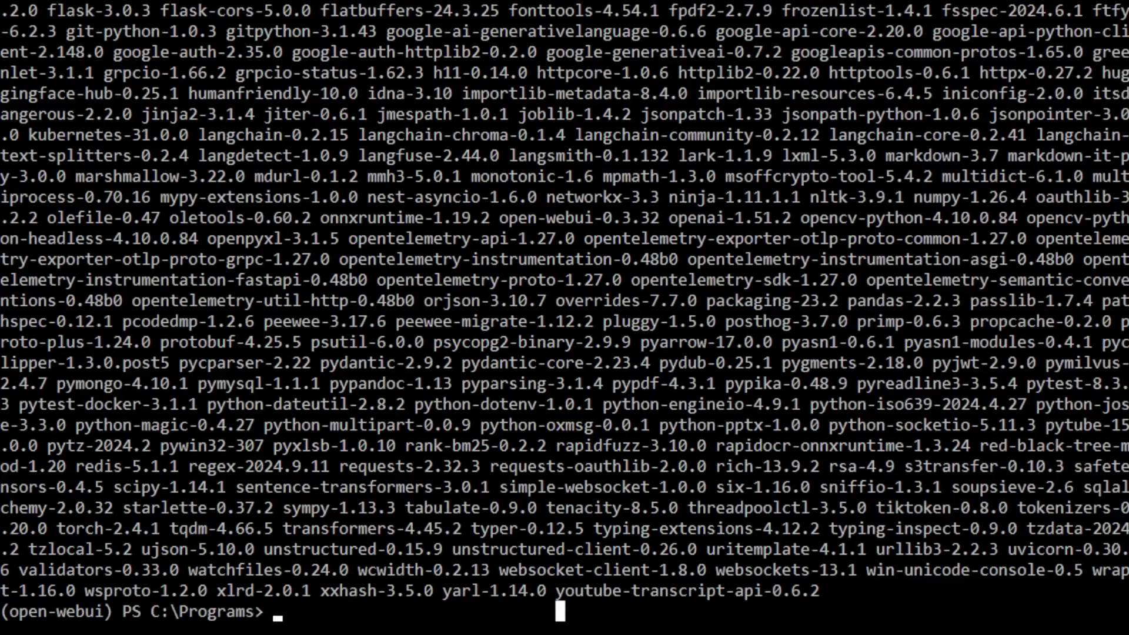
{"action": "type", "text": "open-webui serve"}
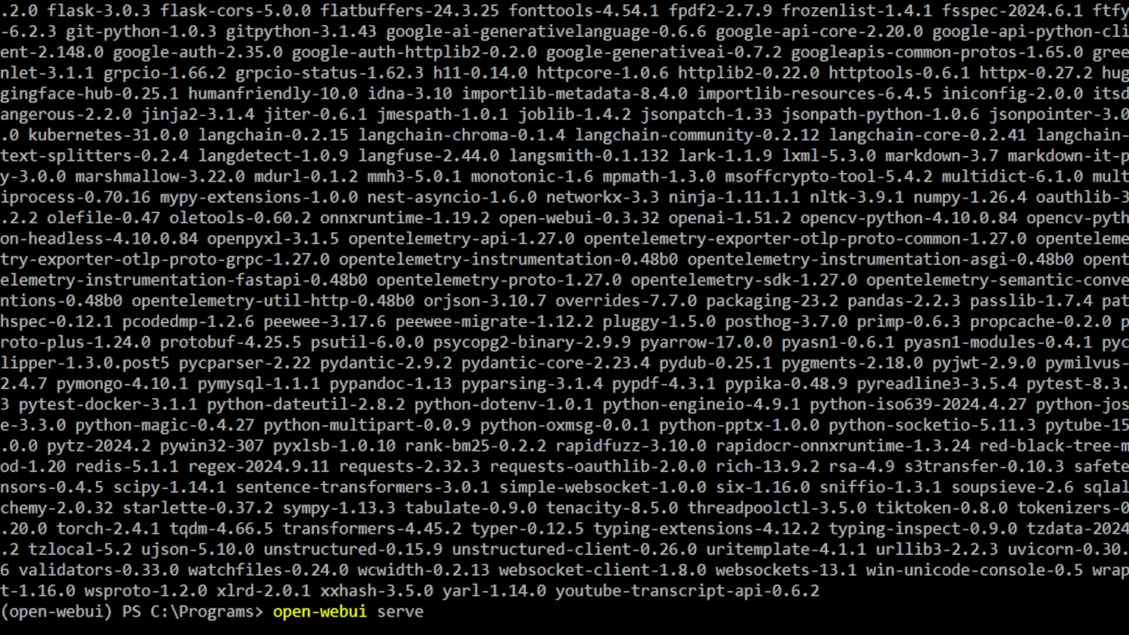
{"action": "key", "text": "Return"}
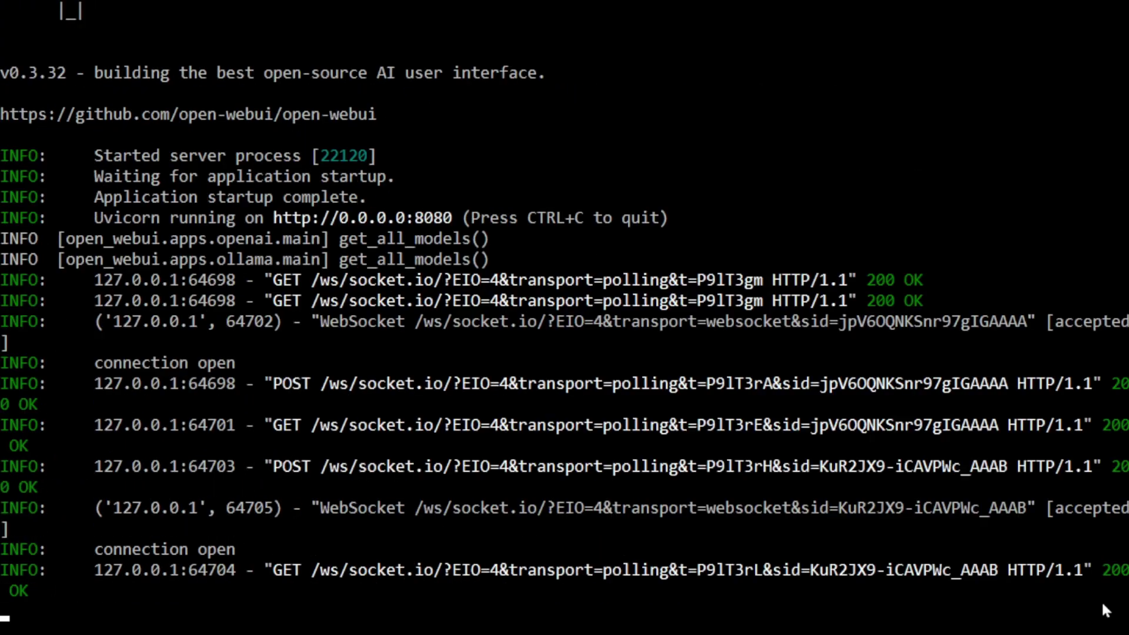
{"action": "left_click_drag", "start_coordinate": [272, 218], "coordinate": [452, 218]}
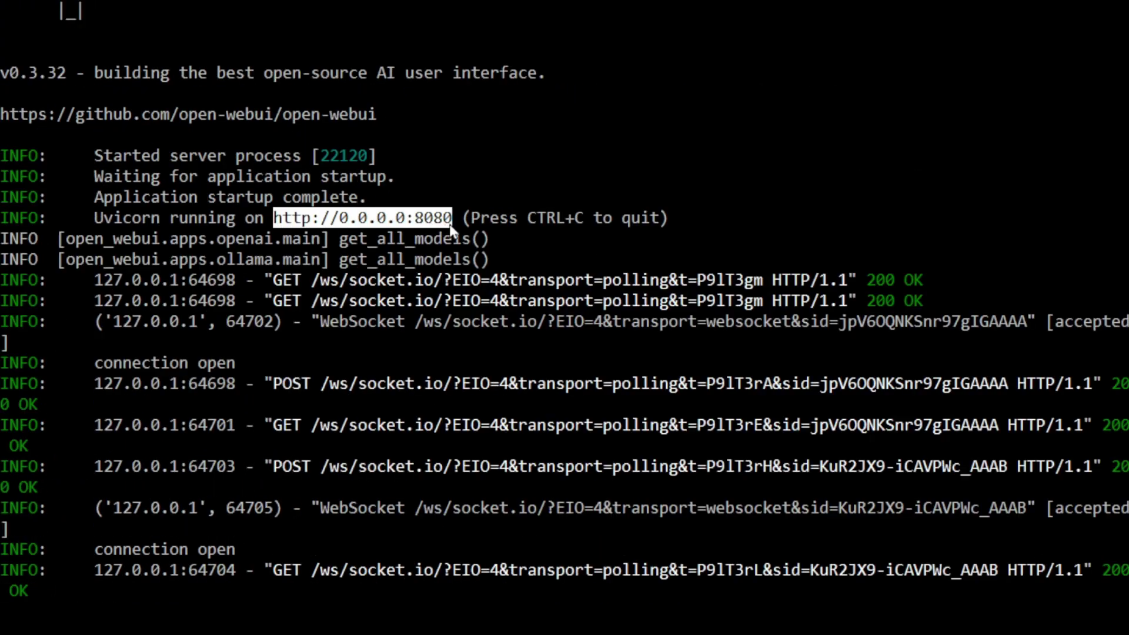
{"action": "key", "text": "ctrl+c"}
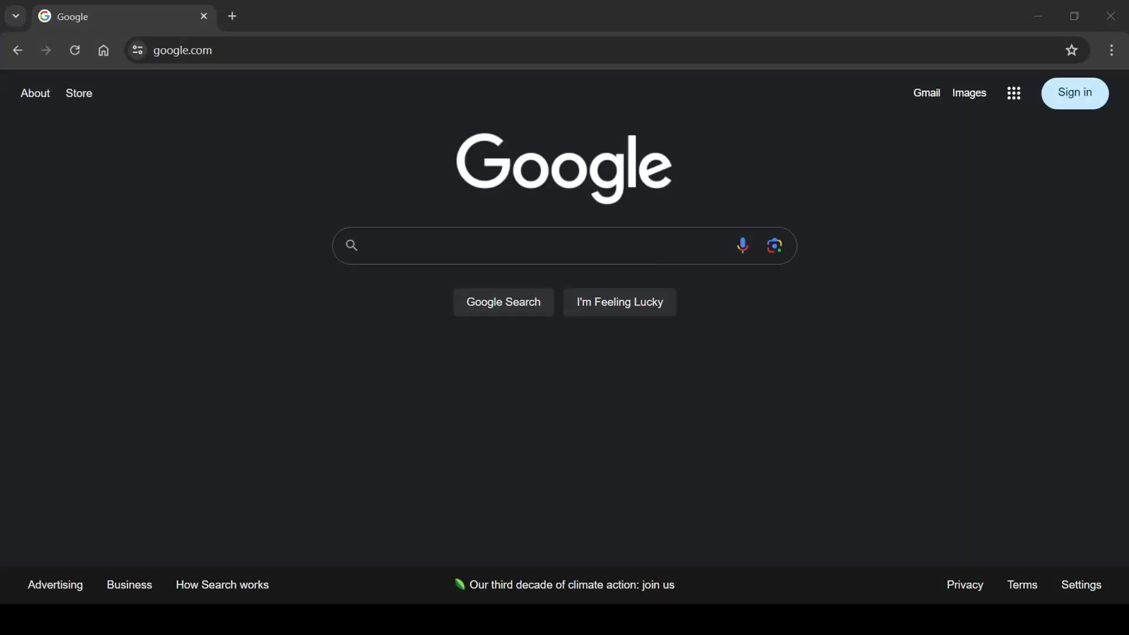
{"action": "left_click", "coordinate": [863, 52]}
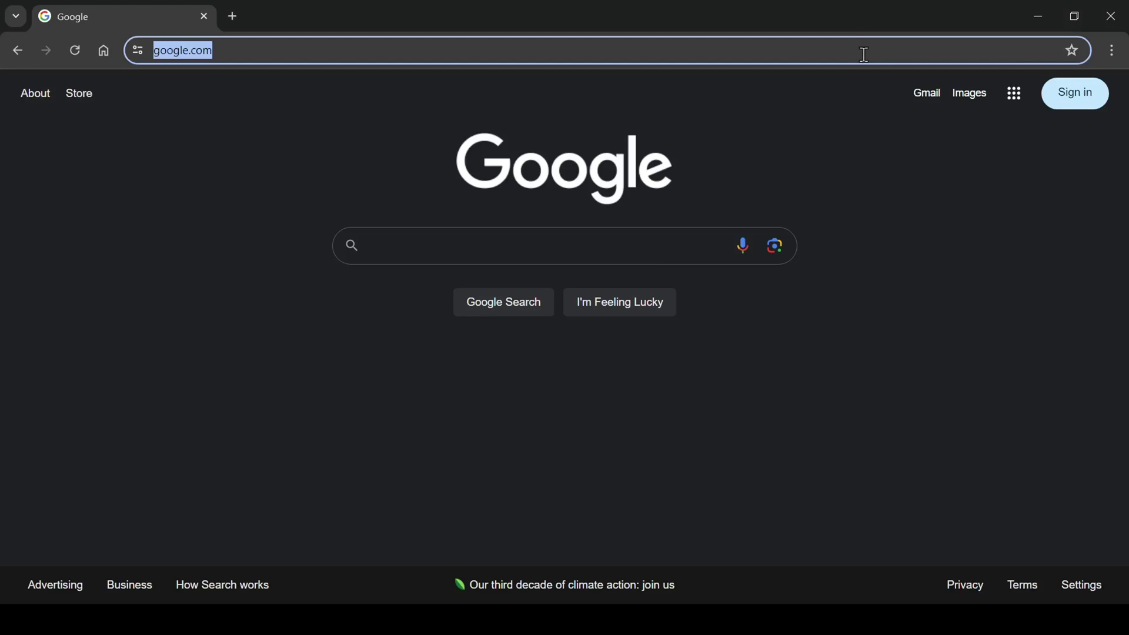
{"action": "key", "text": "ctrl+v"}
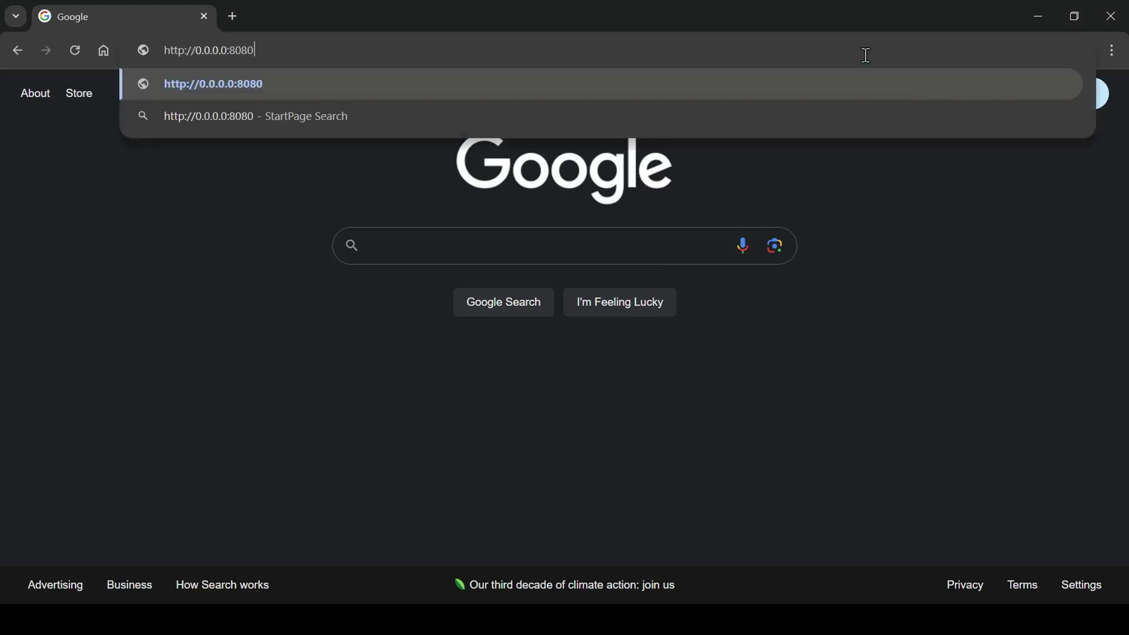
{"action": "key", "text": "Return"}
{"action": "left_click", "coordinate": [389, 340]}
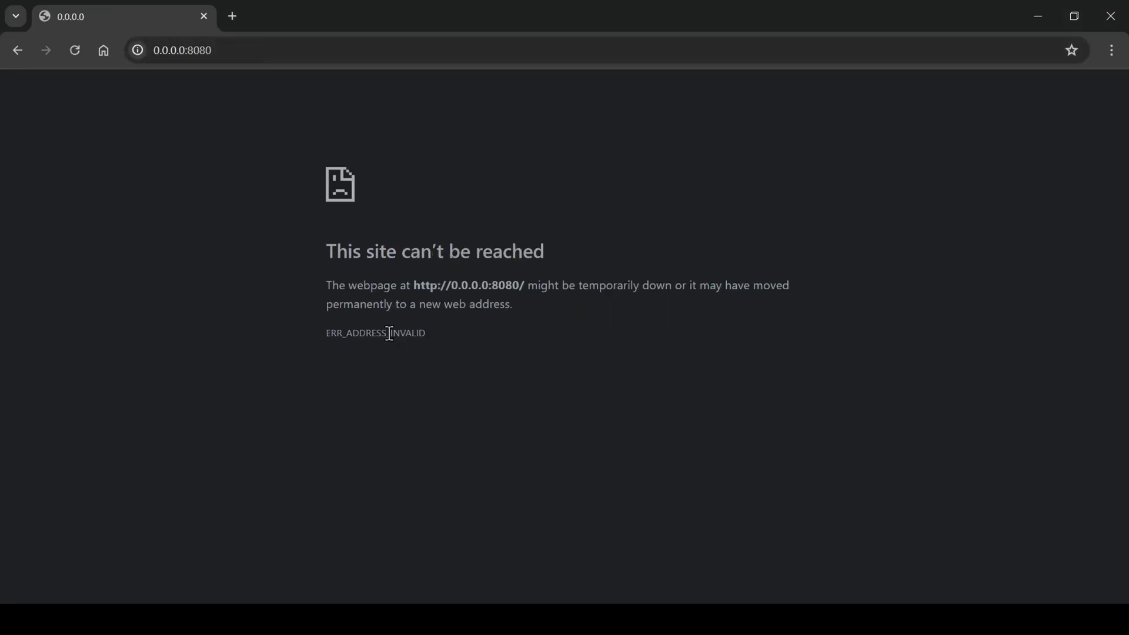
- Change the address to 127.0.0.1:8080 and load Open WebUI there
{"action": "left_click", "coordinate": [181, 49]}
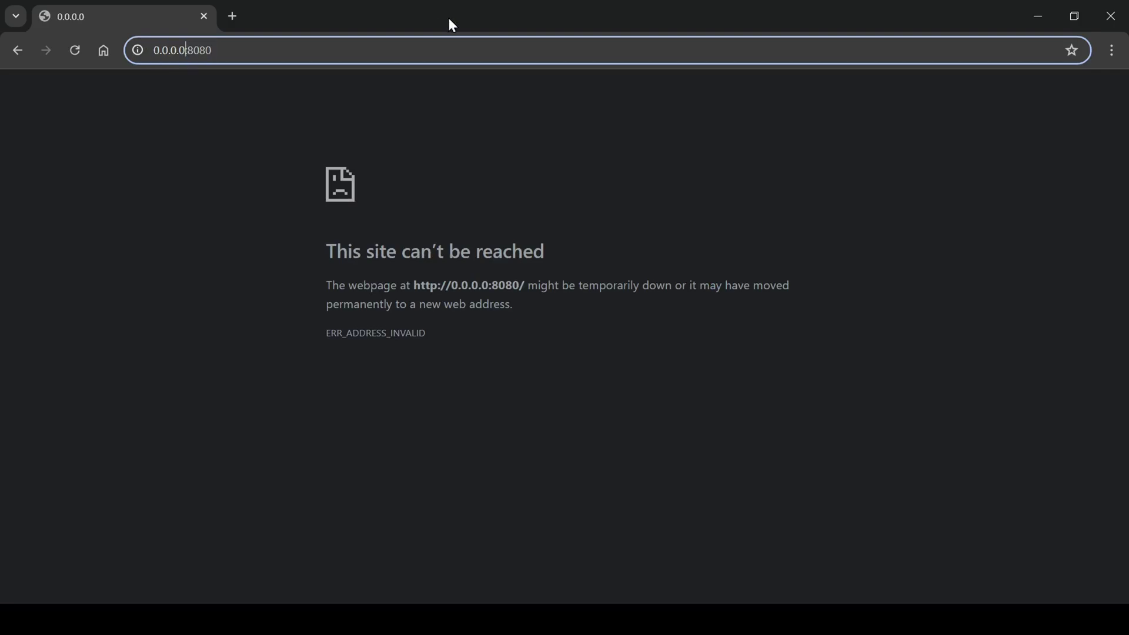
{"action": "key", "text": "End"}
{"action": "key", "text": "Left"}
{"action": "key", "text": "Left"}
{"action": "key", "text": "Left"}
{"action": "key", "text": "Left"}
{"action": "key", "text": "Left"}
{"action": "key", "text": "BackSpace"}
{"action": "type", "text": "1"}
{"action": "key", "text": "BackSpace"}
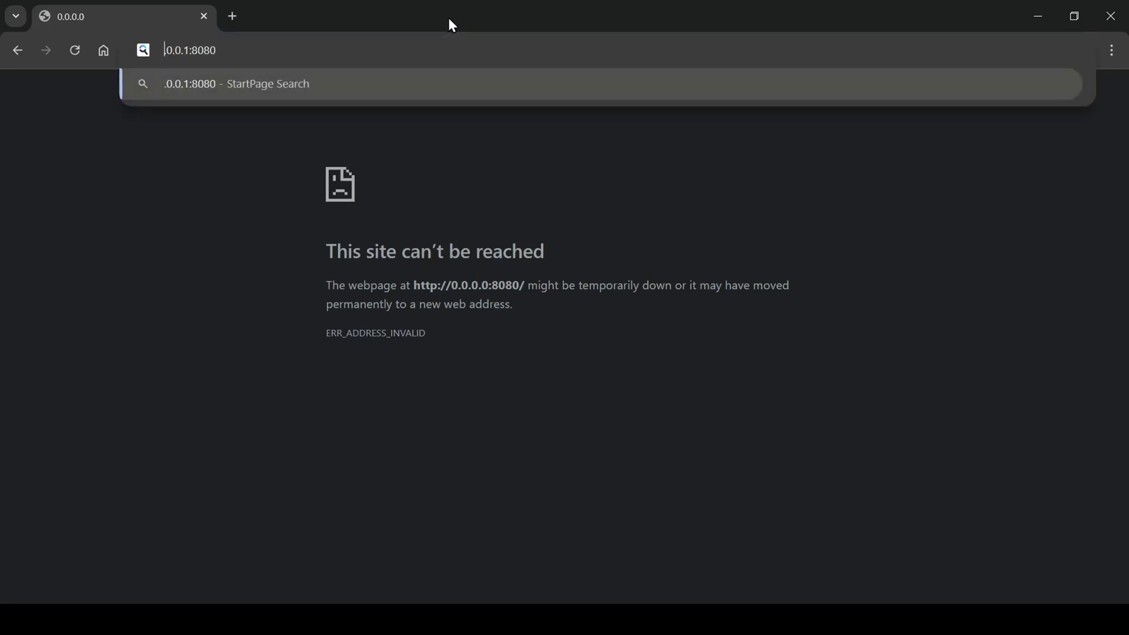
{"action": "type", "text": "127"}
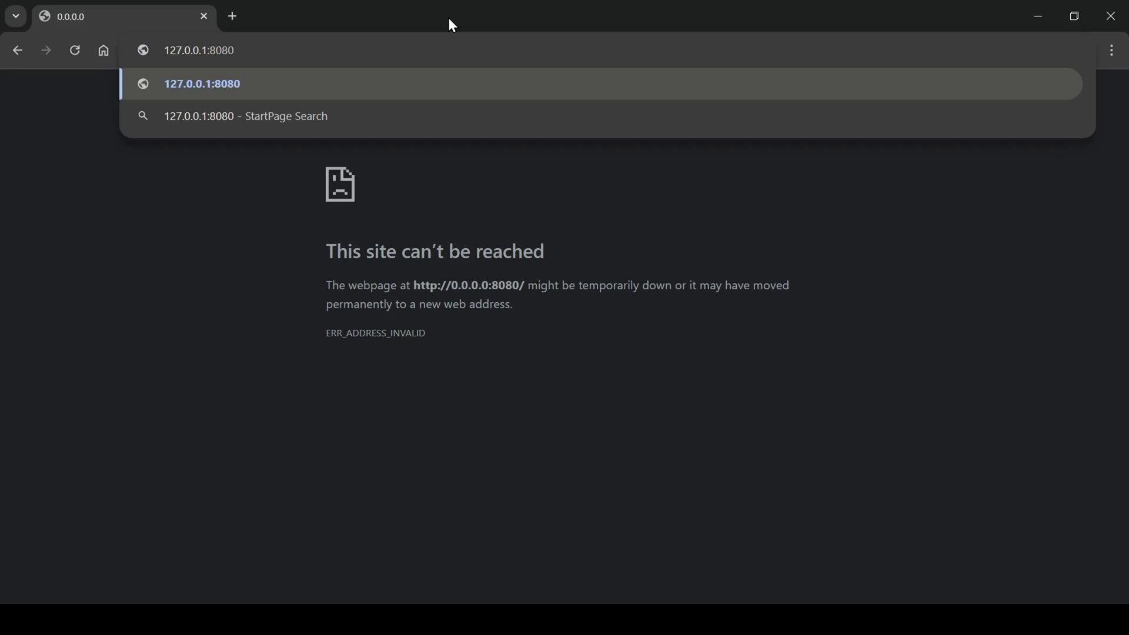
{"action": "key", "text": "Return"}
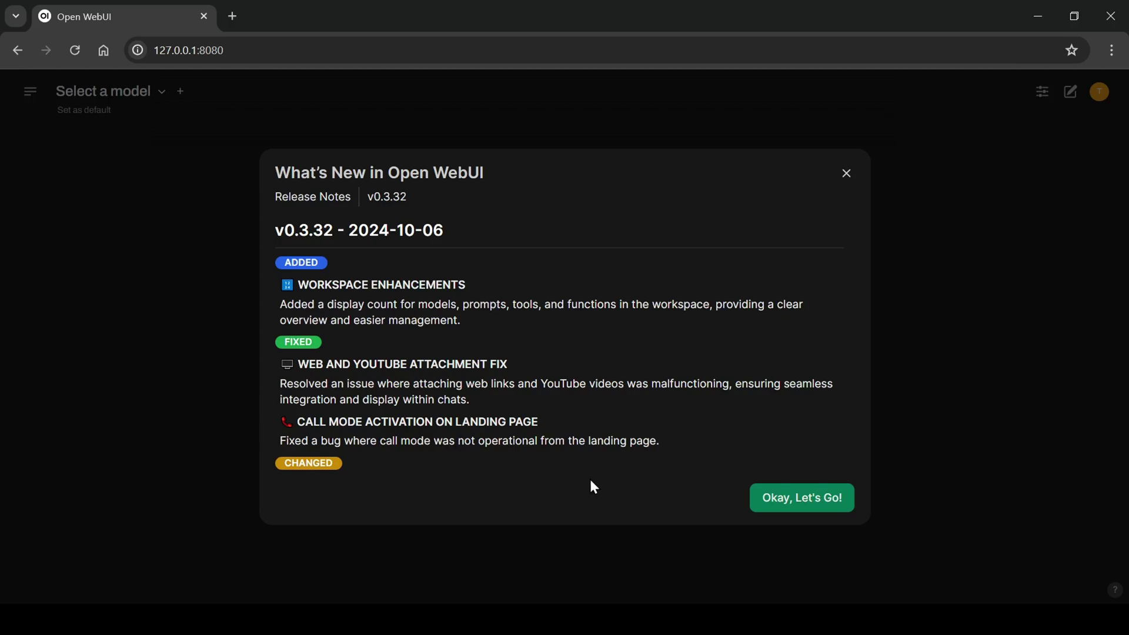
- Dismiss the What's New release notes with 'Okay, Let's Go!'
{"action": "left_click", "coordinate": [826, 489]}
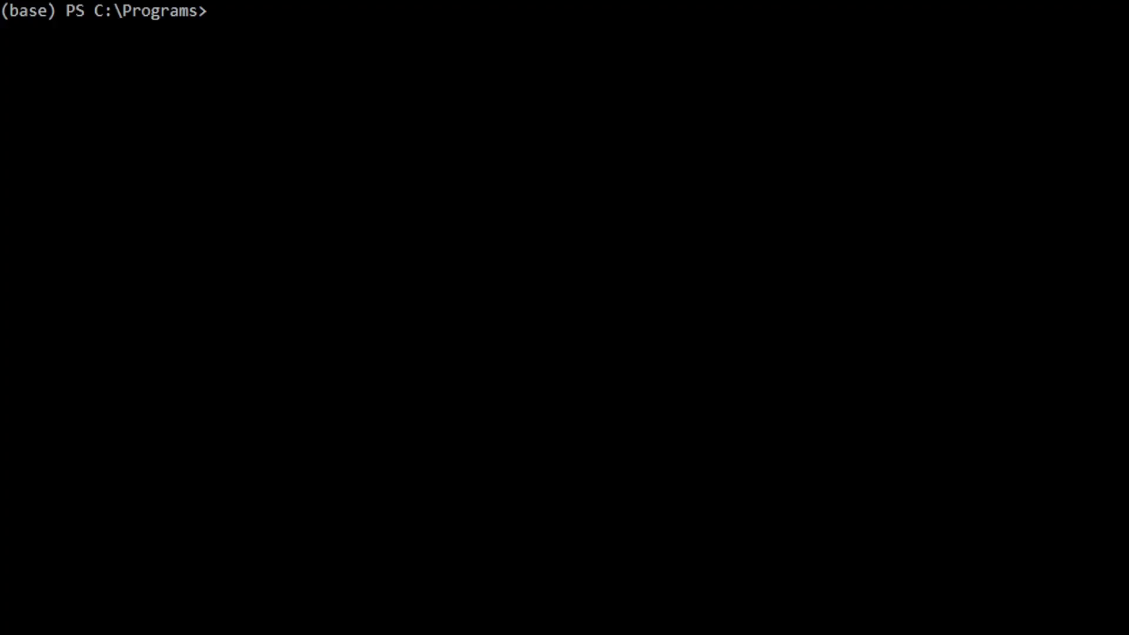
- Create a conda environment named pipelines with python=3.11 and activate it
{"action": "type", "text": "conda create -n pip"}
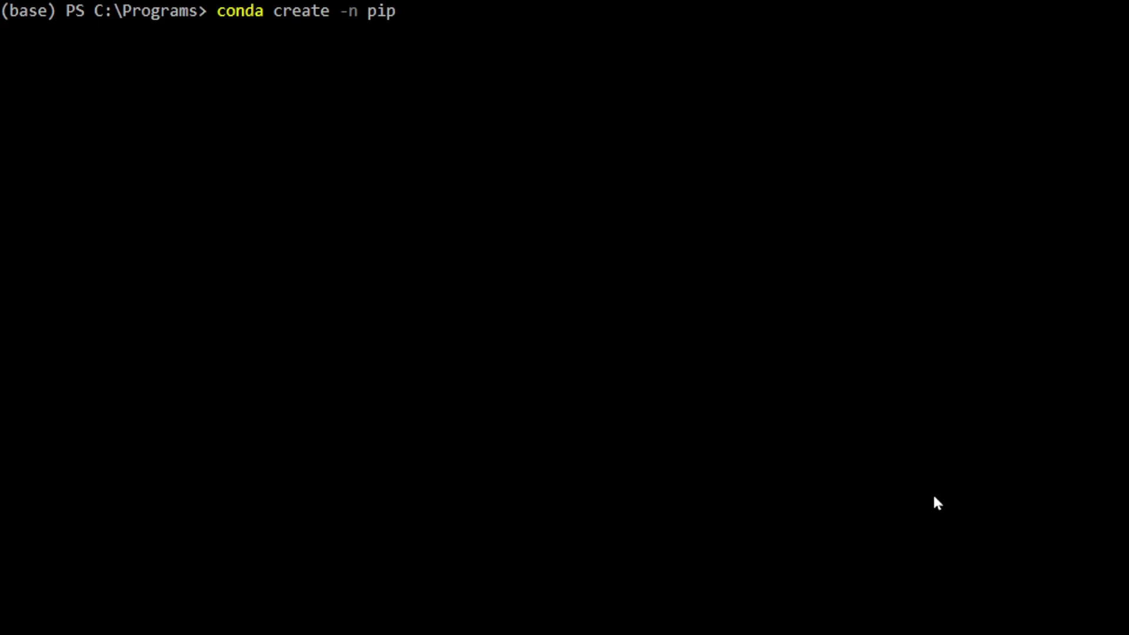
{"action": "type", "text": "elines python=3.11 -y"}
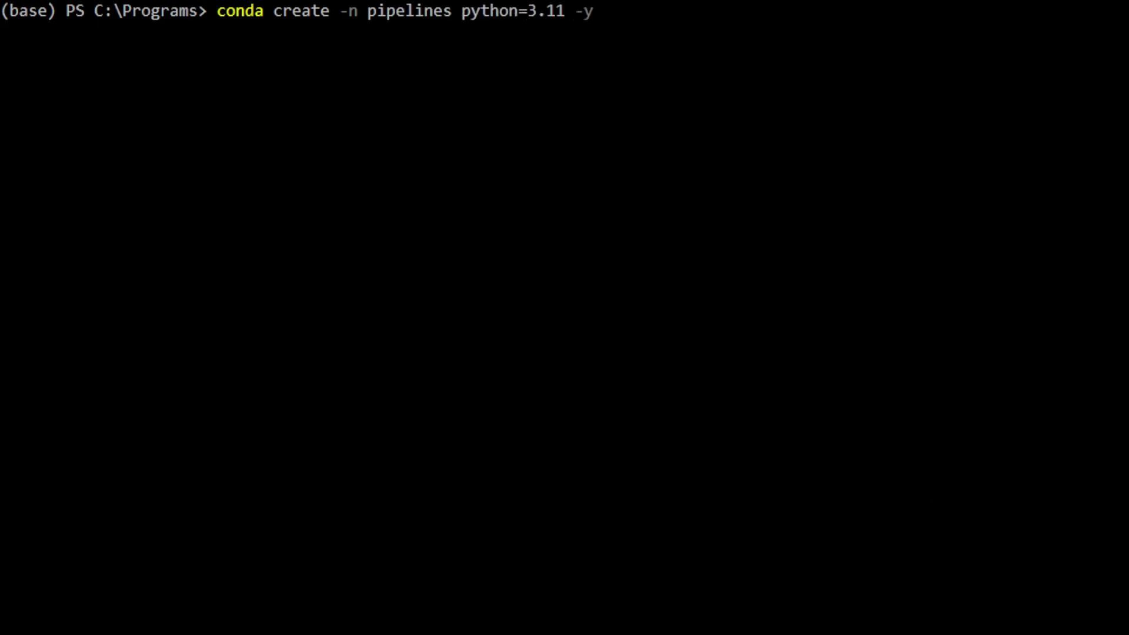
{"action": "key", "text": "Return"}
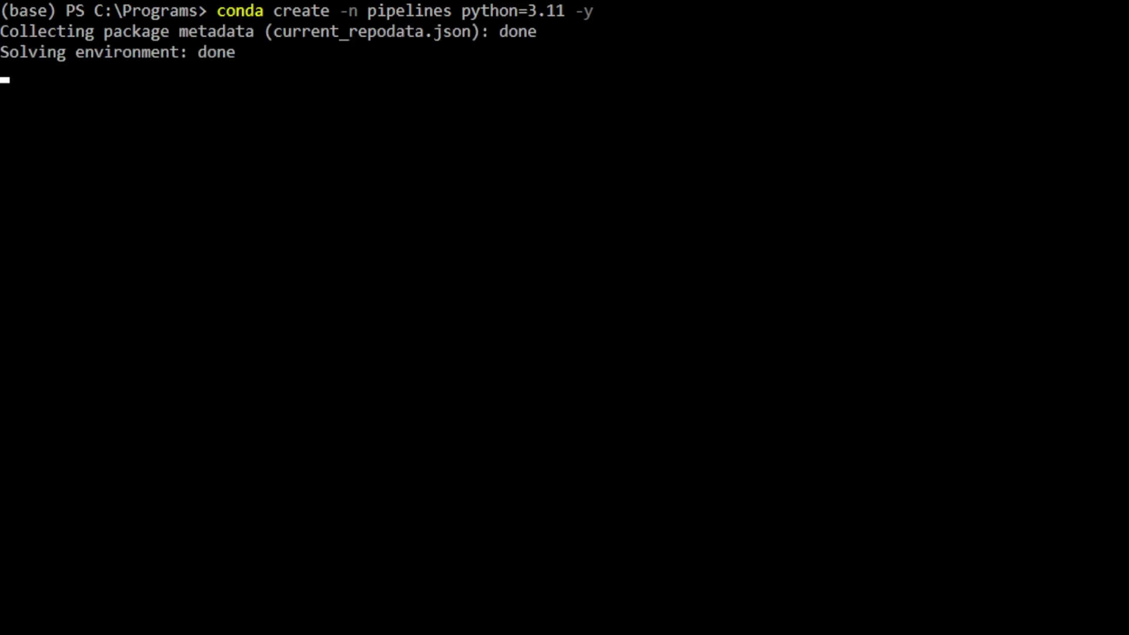
{"action": "type", "text": "c"}
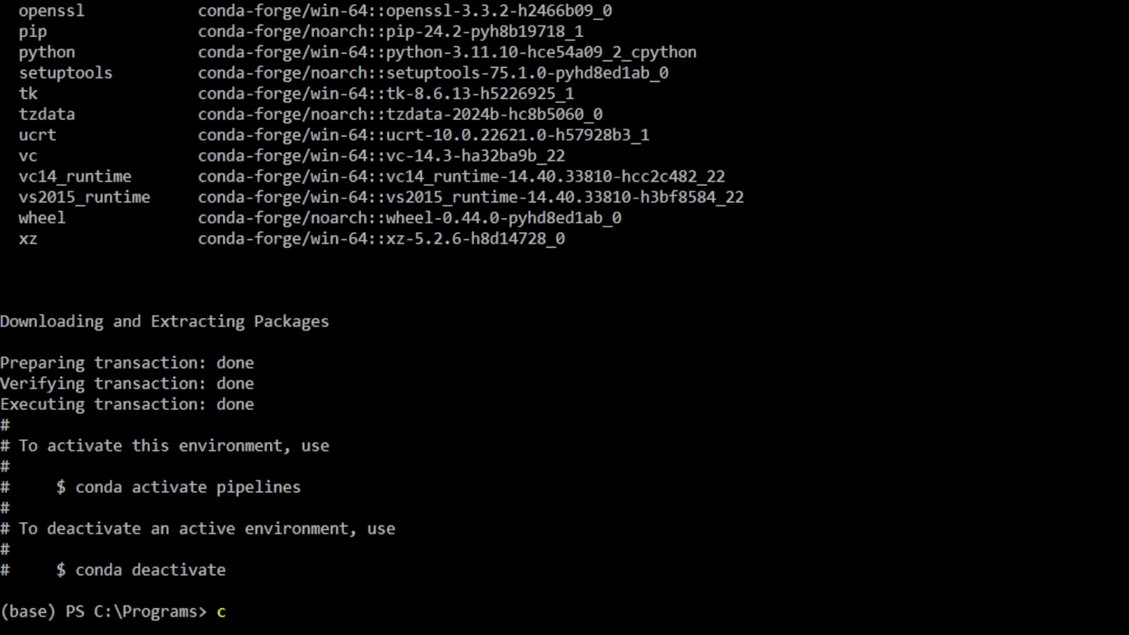
{"action": "type", "text": "onda activate pipelines"}
{"action": "key", "text": "Return"}
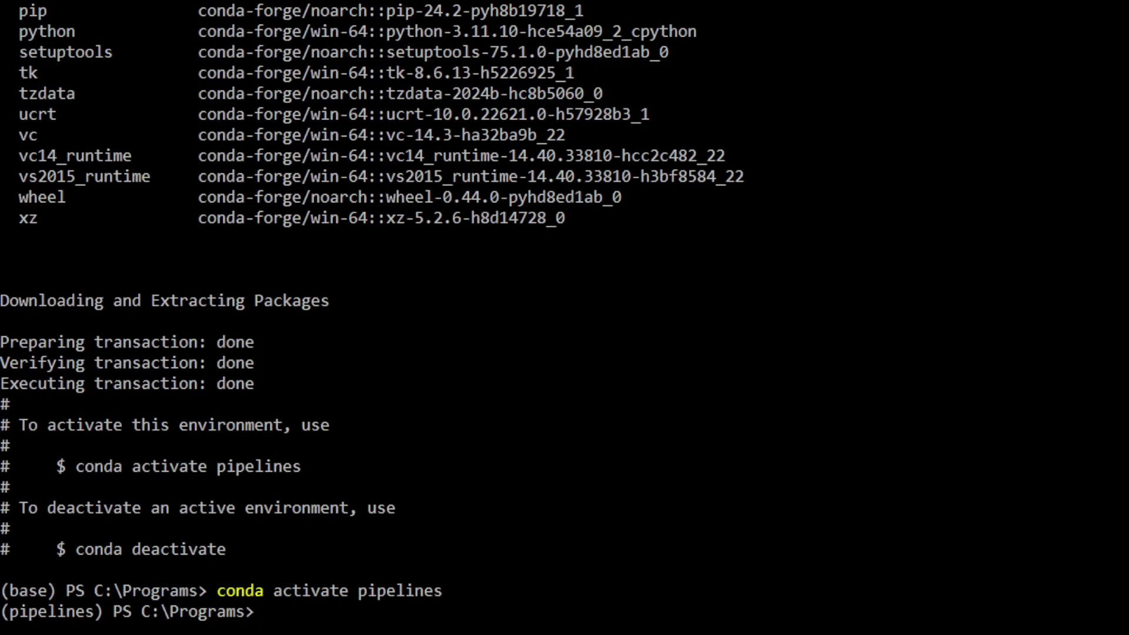
- Clone the open-webui pipelines repository and move into the pipelines folder
{"action": "key", "text": "ctrl+v"}
{"action": "key", "text": "Return"}
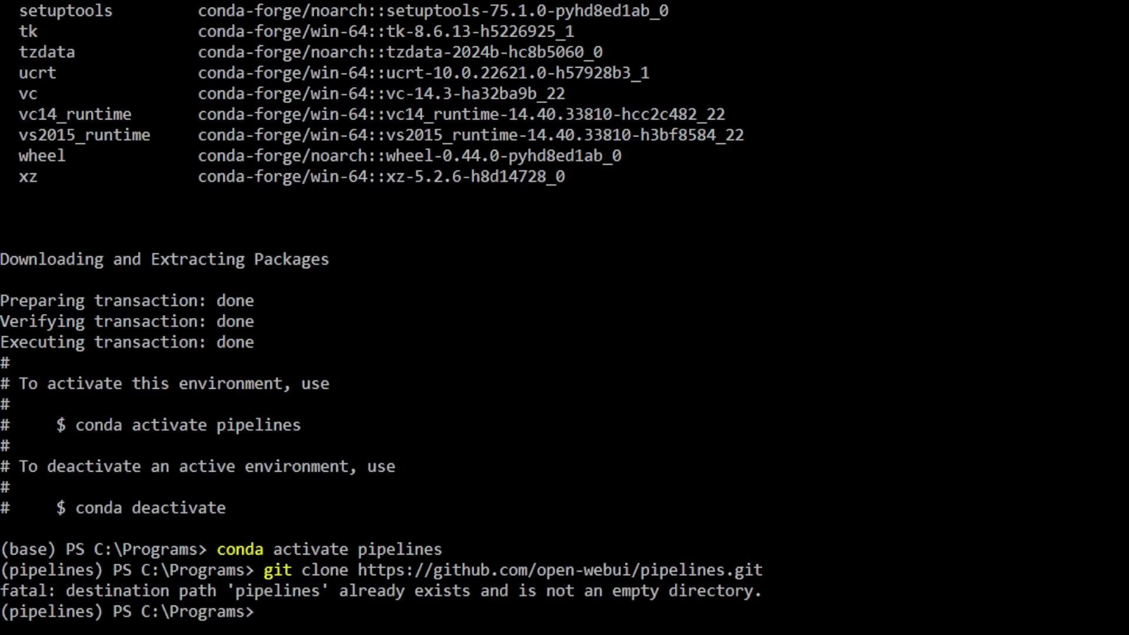
{"action": "key", "text": "Up"}
{"action": "key", "text": "Return"}
{"action": "type", "text": "cd pipelines"}
{"action": "key", "text": "Return"}
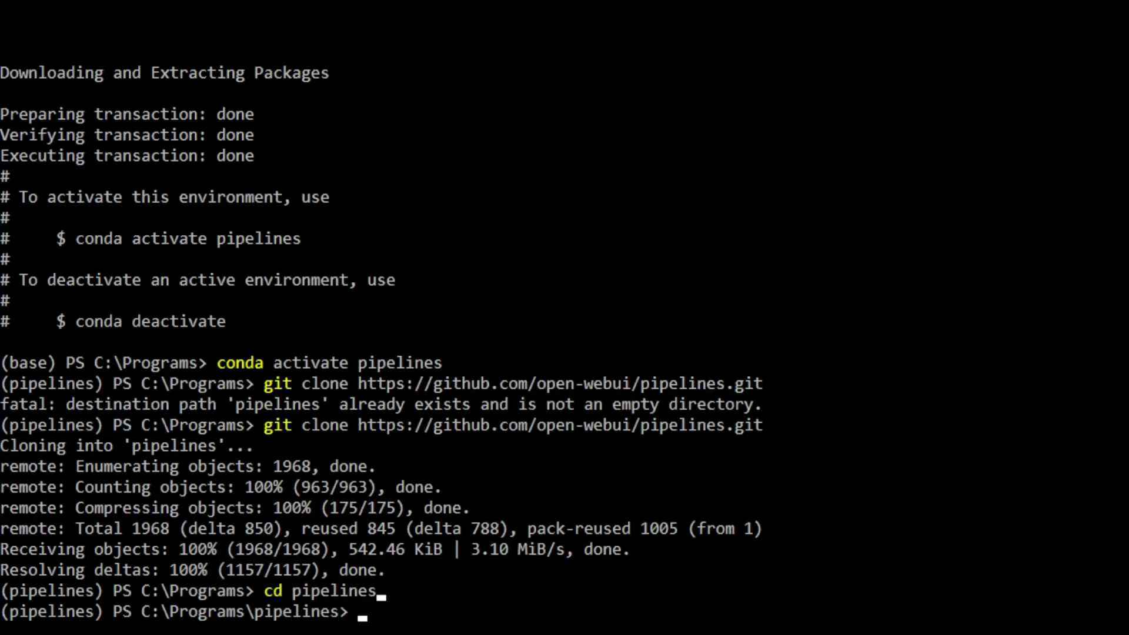
- Install requirements.txt with pip and launch the pipelines server via ./start.bat
{"action": "type", "text": "pip install -r "}
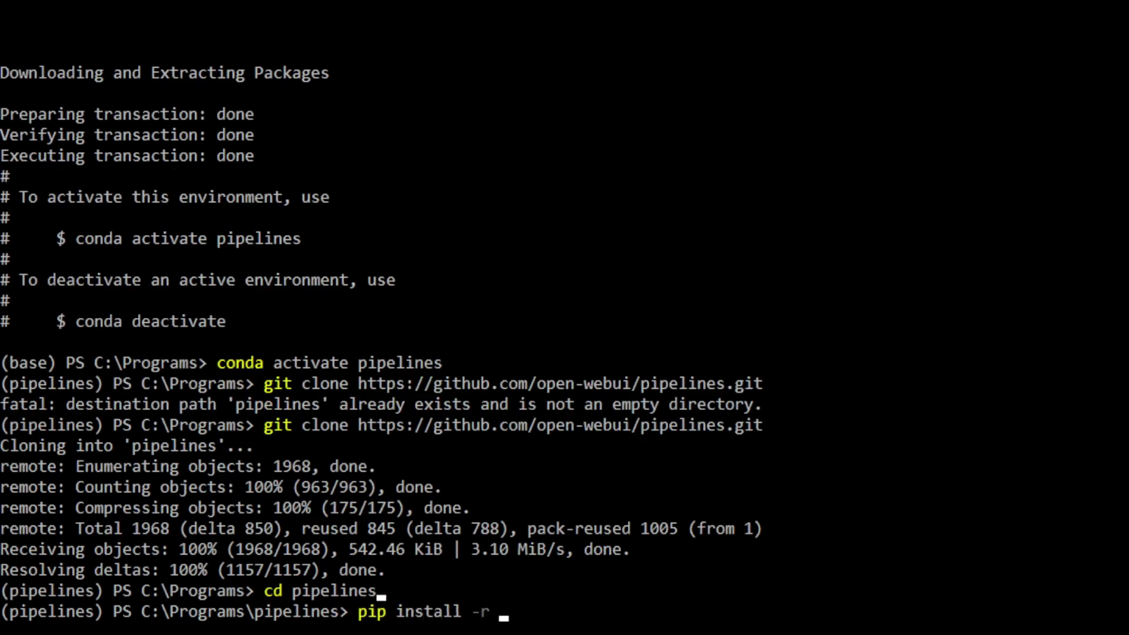
{"action": "type", "text": "requirements"}
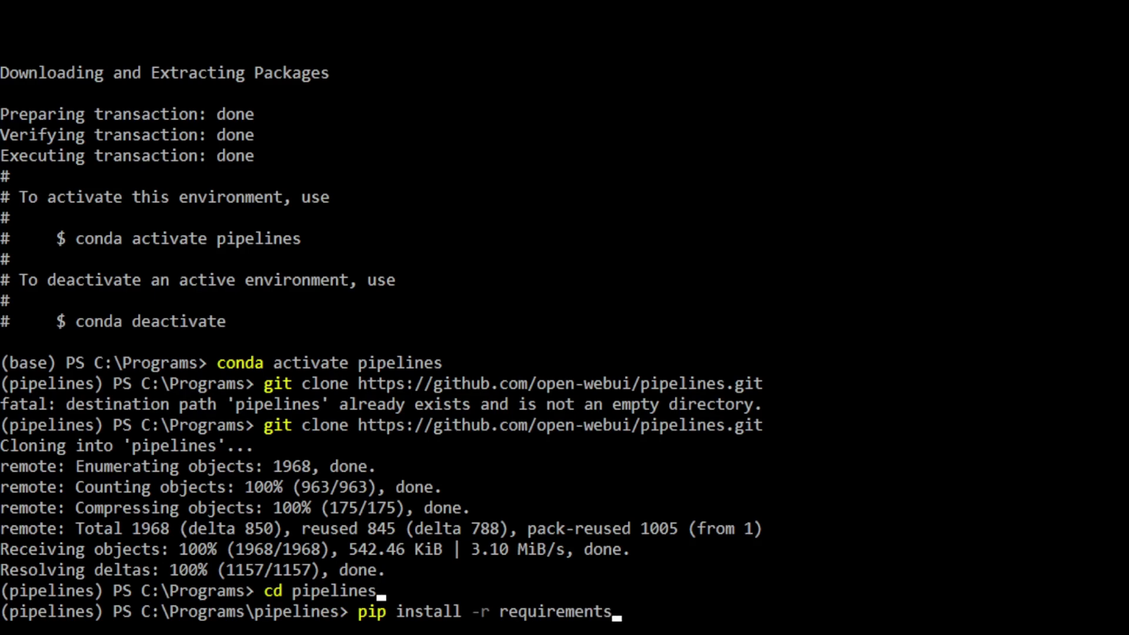
{"action": "type", "text": ".txt"}
{"action": "key", "text": "Return"}
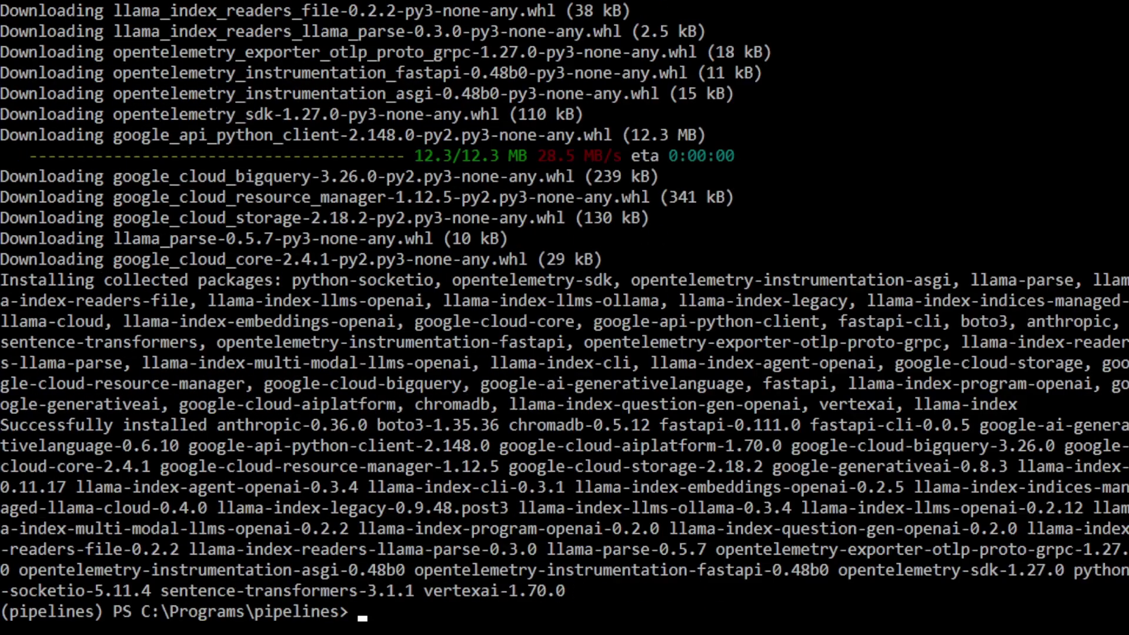
{"action": "type", "text": "./start.bat"}
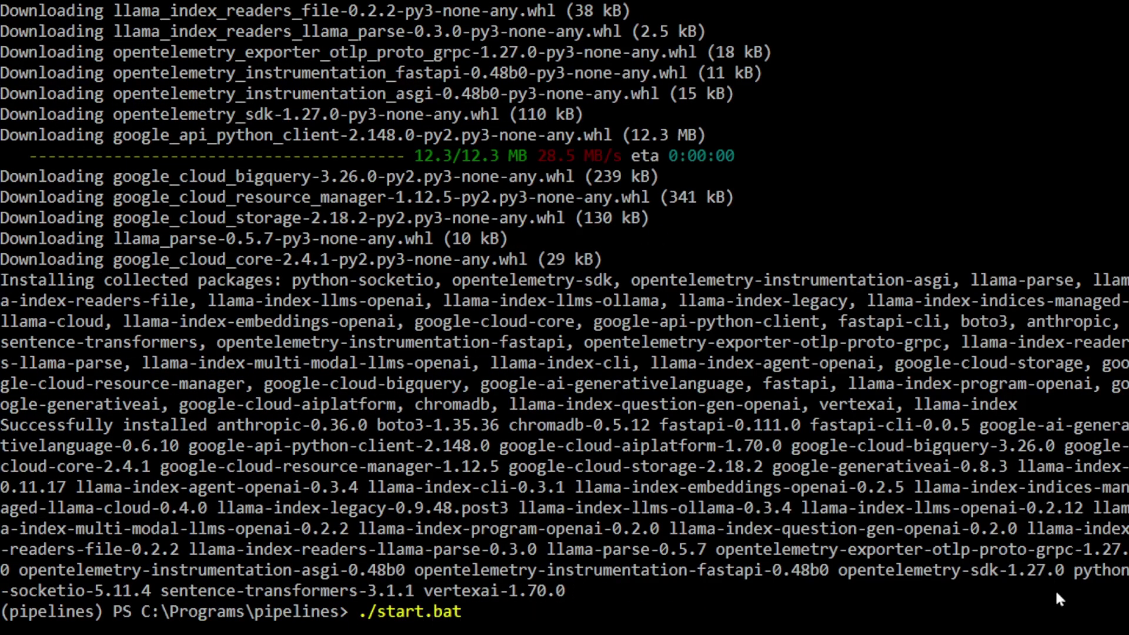
{"action": "key", "text": "Return"}
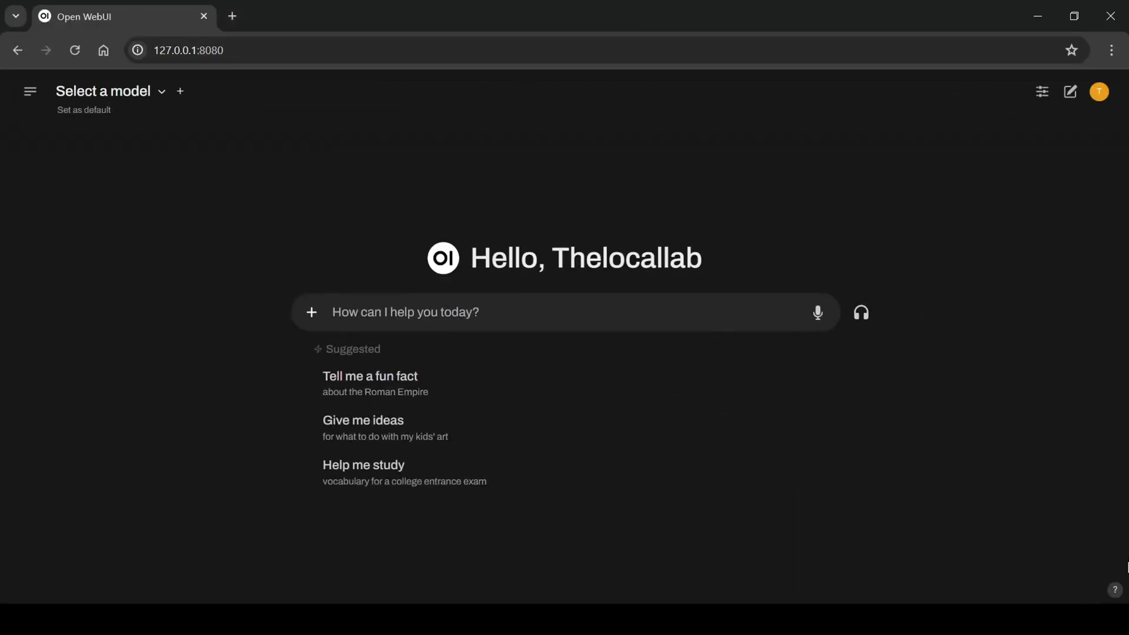
- In Admin Panel connection settings, add a second OpenAI API connection
{"action": "left_click", "coordinate": [1098, 94]}
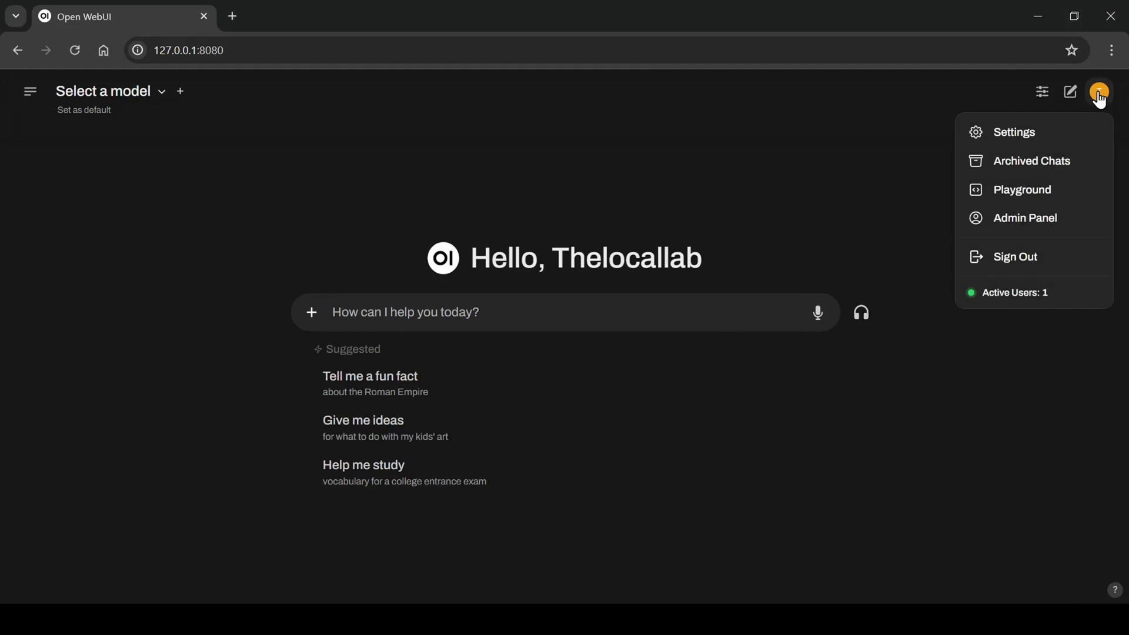
{"action": "left_click", "coordinate": [1053, 220]}
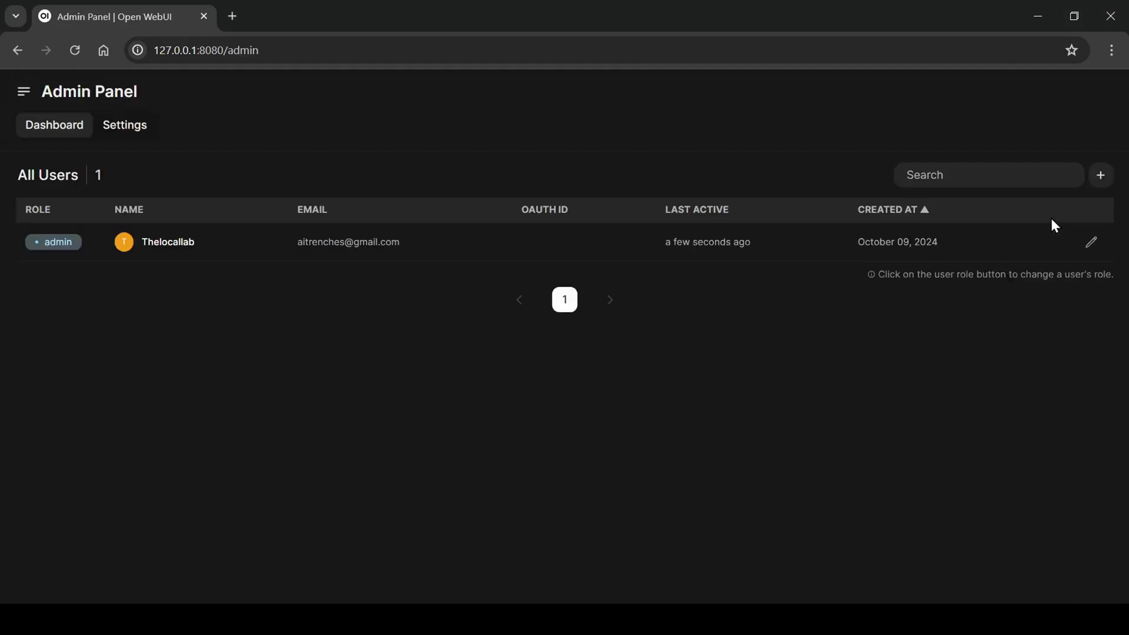
{"action": "left_click", "coordinate": [135, 133]}
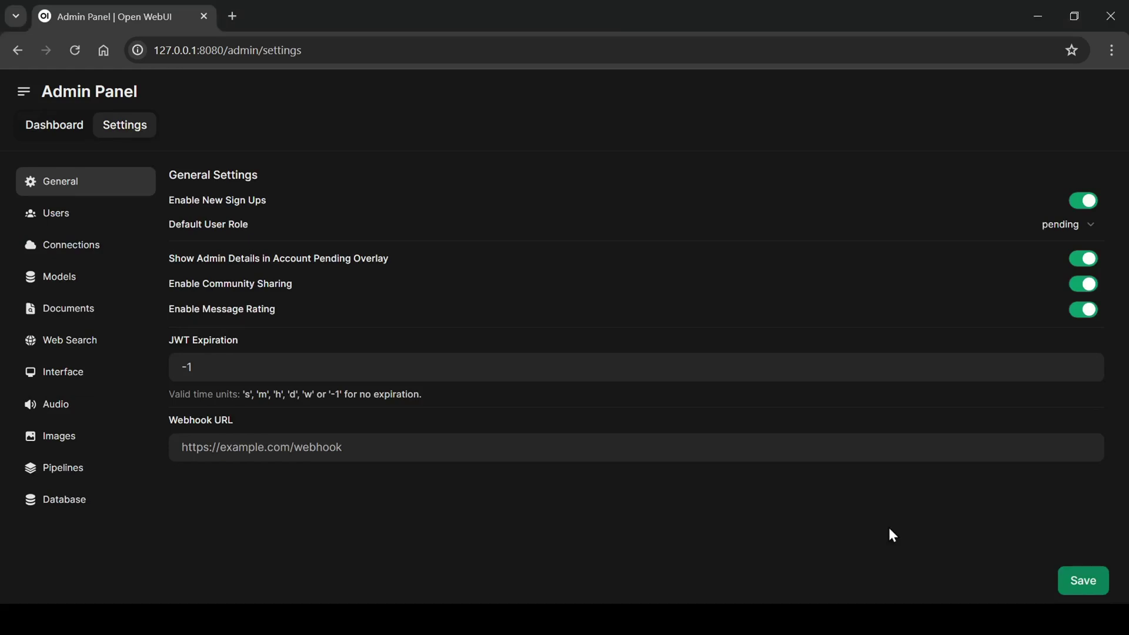
{"action": "left_click", "coordinate": [101, 251]}
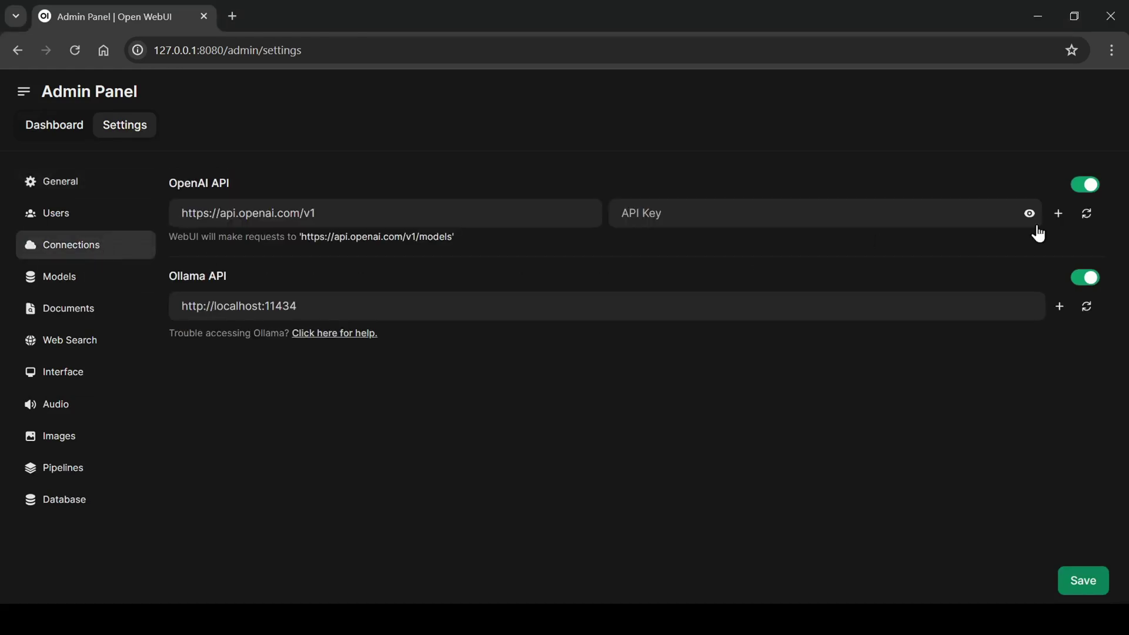
{"action": "left_click", "coordinate": [1058, 213]}
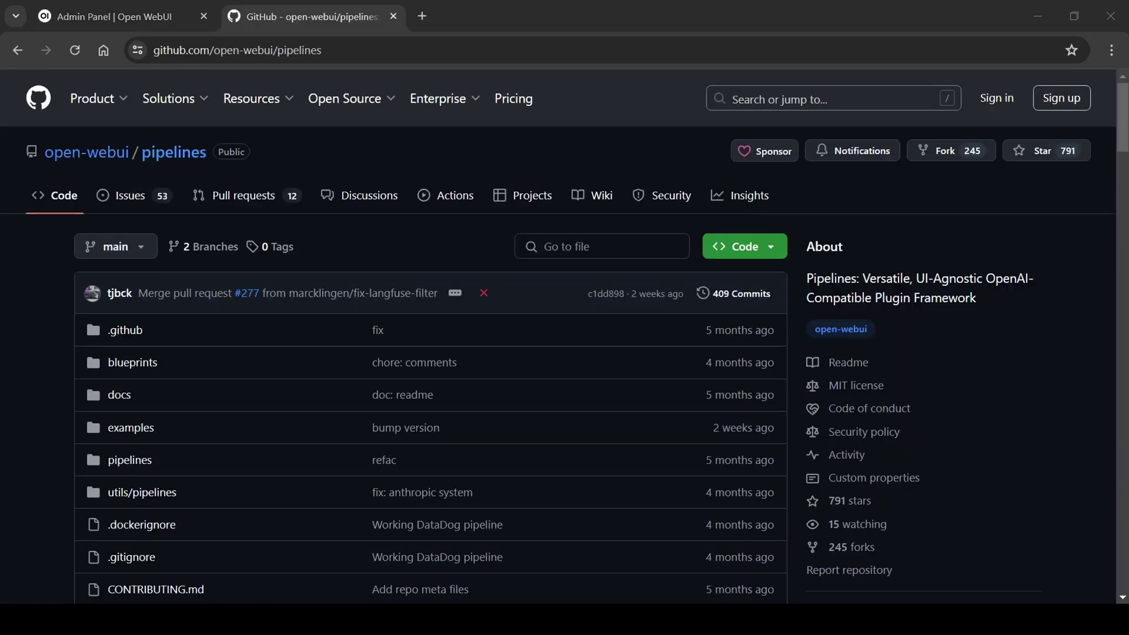
{"action": "left_click_drag", "start_coordinate": [1123, 122], "coordinate": [1124, 403]}
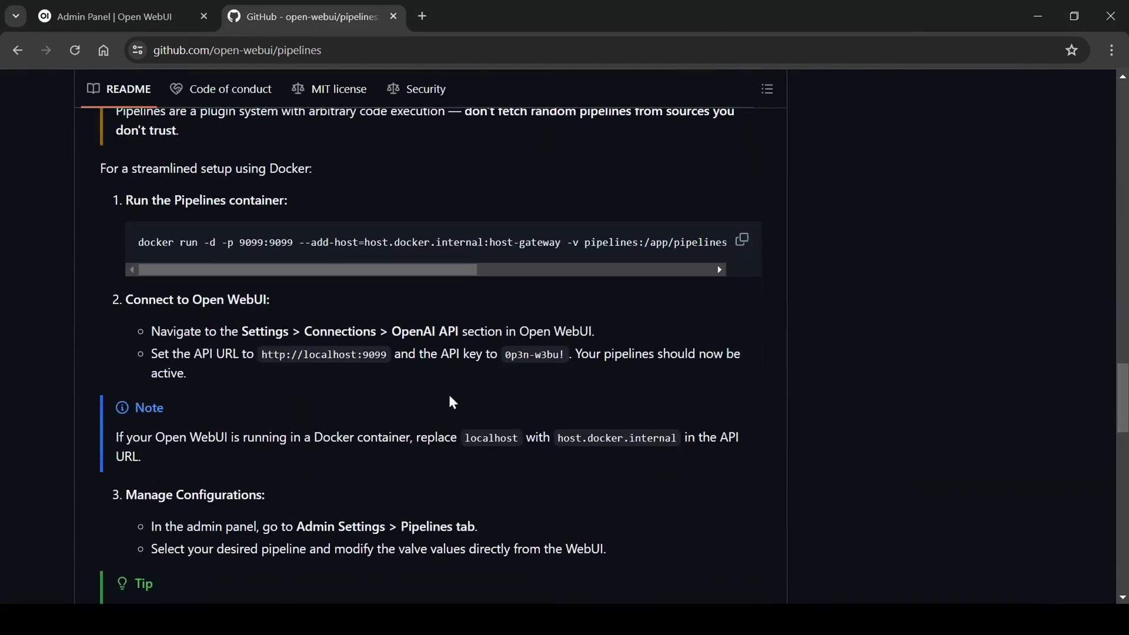
{"action": "left_click_drag", "start_coordinate": [262, 354], "coordinate": [386, 357]}
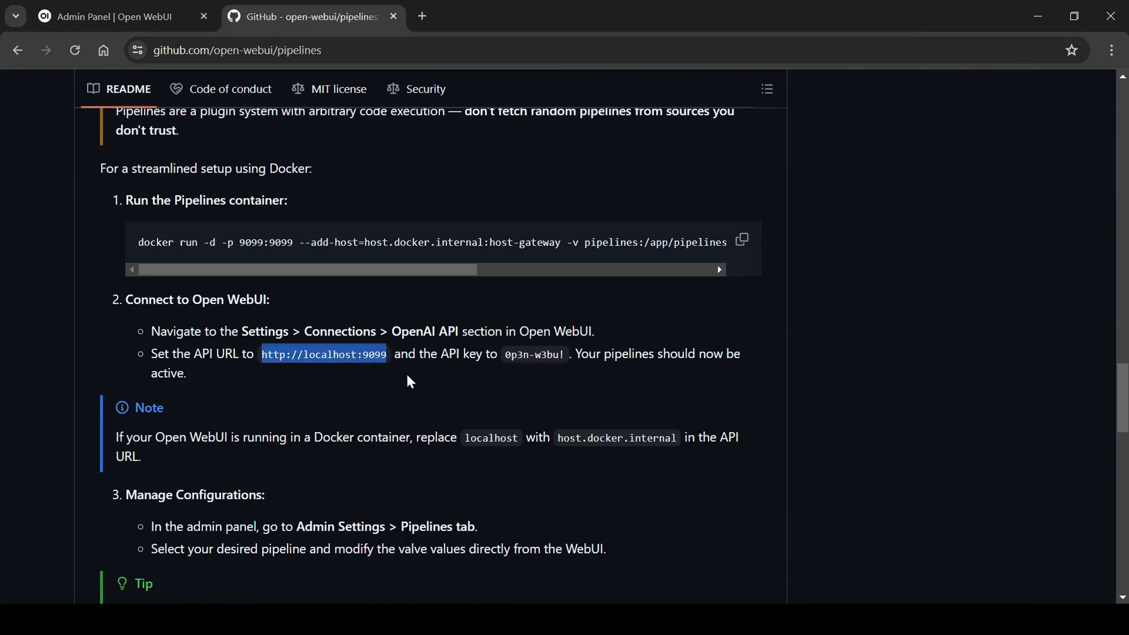
{"action": "left_click", "coordinate": [147, 18]}
{"action": "left_click", "coordinate": [264, 263]}
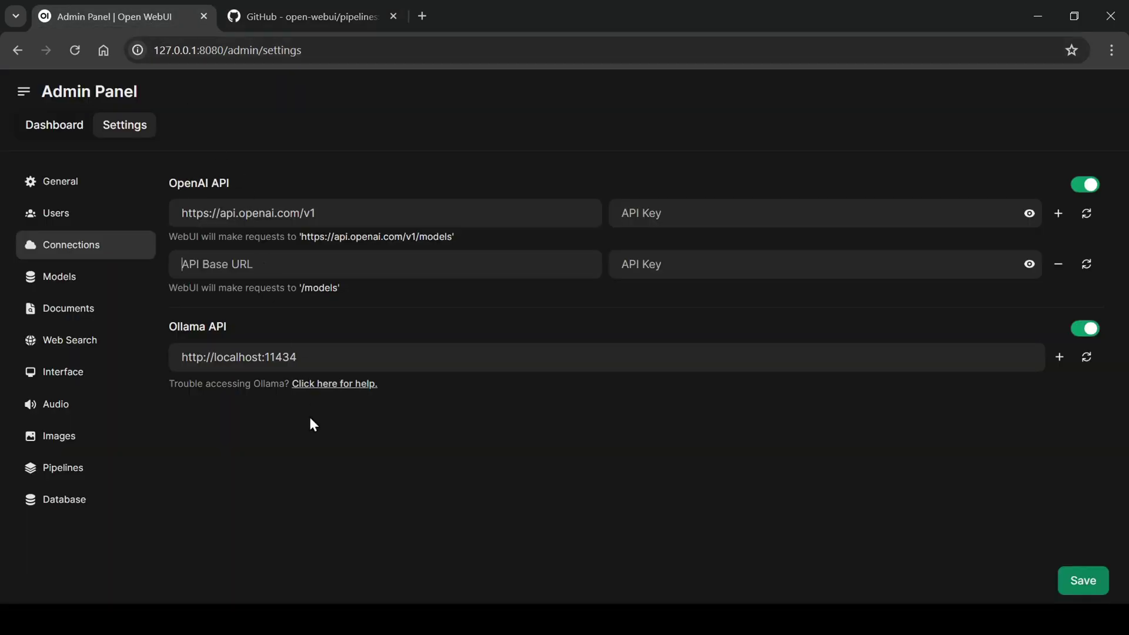
{"action": "type", "text": "http://localhost:9099"}
- Paste the pipelines API key from the README, verify the connection, and view Pipelines settings
{"action": "left_click", "coordinate": [364, 18]}
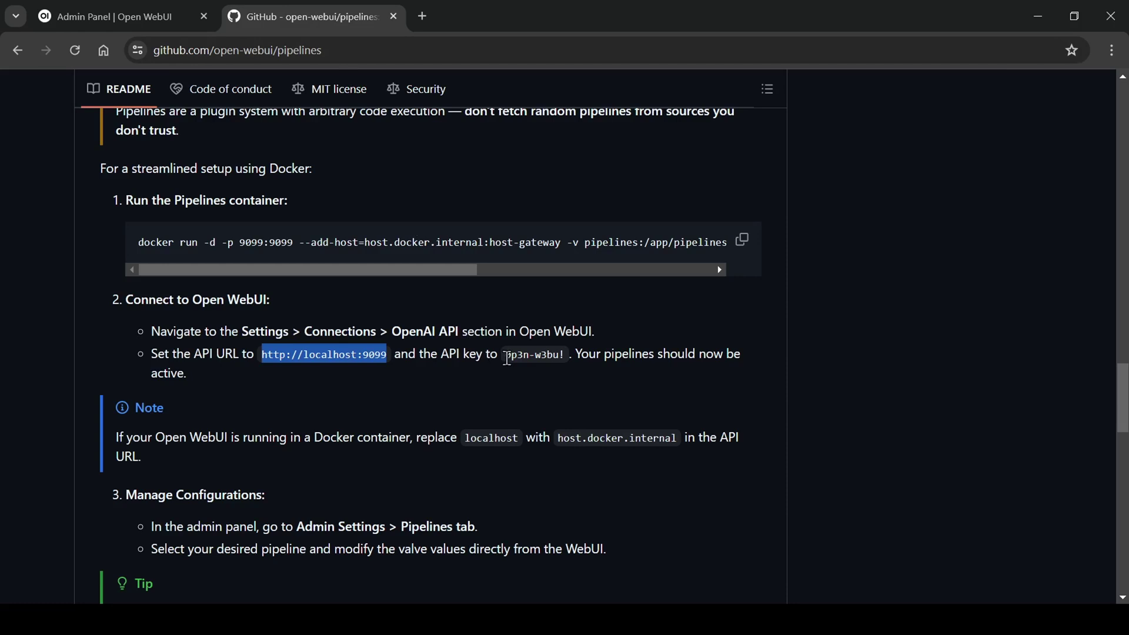
{"action": "left_click_drag", "start_coordinate": [507, 358], "coordinate": [566, 357]}
{"action": "left_click", "coordinate": [143, 18]}
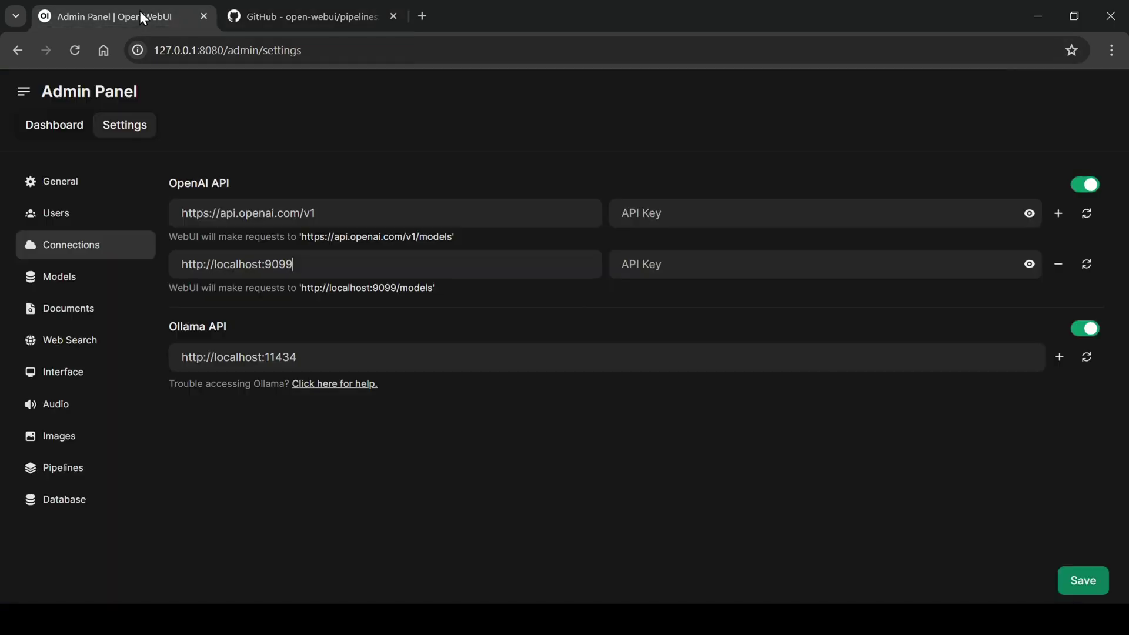
{"action": "key", "text": "ctrl+v"}
{"action": "left_click", "coordinate": [1086, 273]}
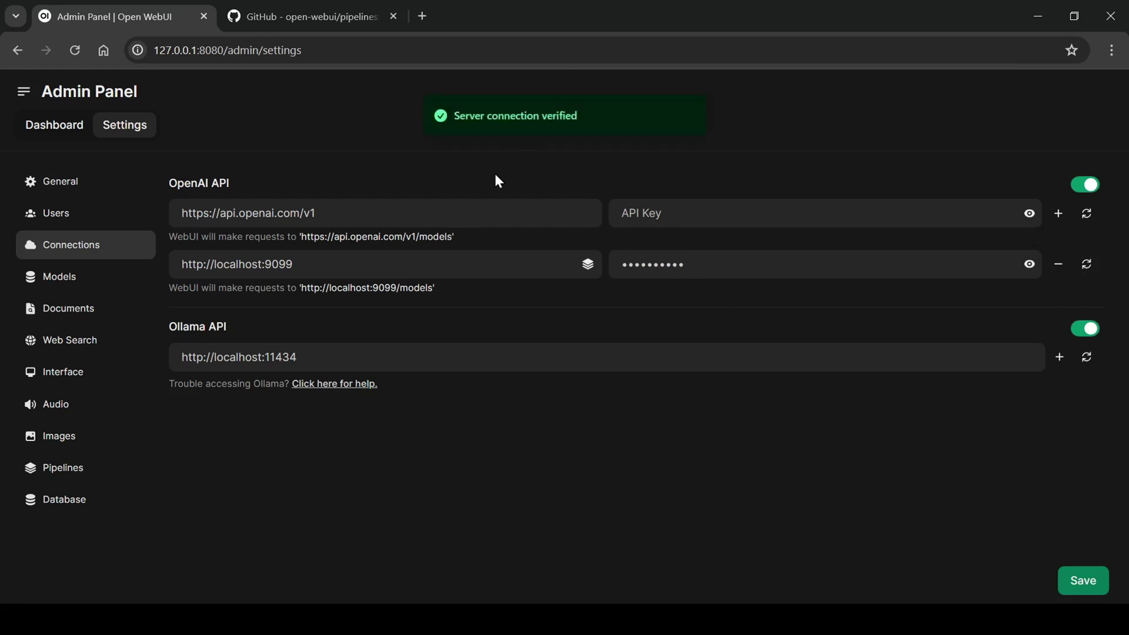
{"action": "left_click", "coordinate": [73, 473]}
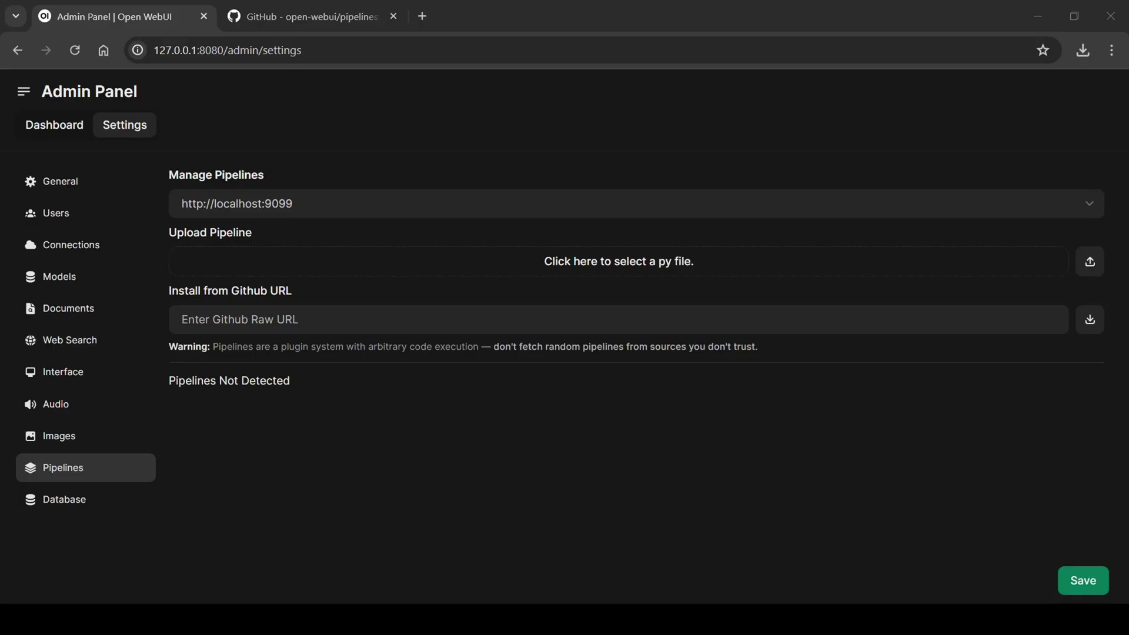
- Upload the anthropic_manifold_pipeline .py file to the pipelines server
{"action": "left_click", "coordinate": [1090, 263]}
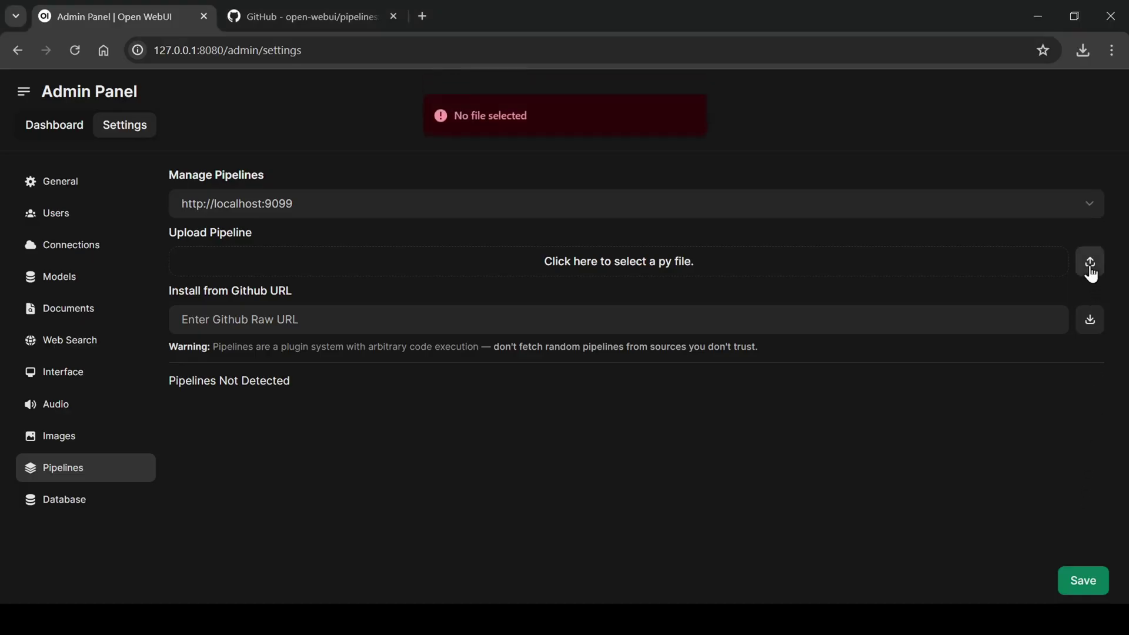
{"action": "left_click", "coordinate": [997, 273]}
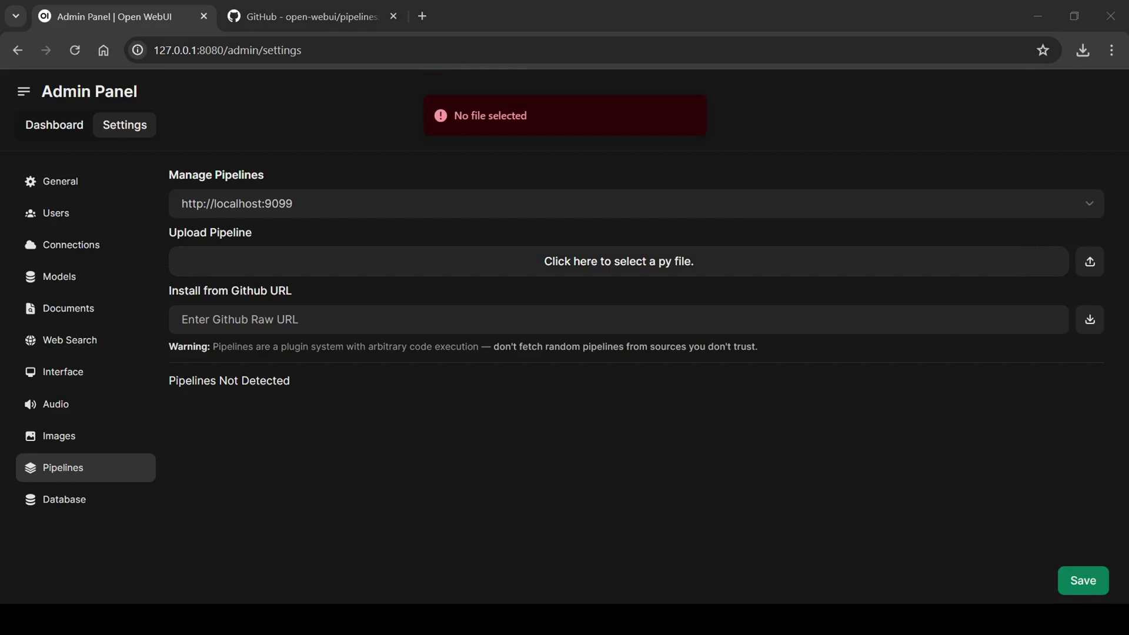
{"action": "left_click", "coordinate": [740, 584]}
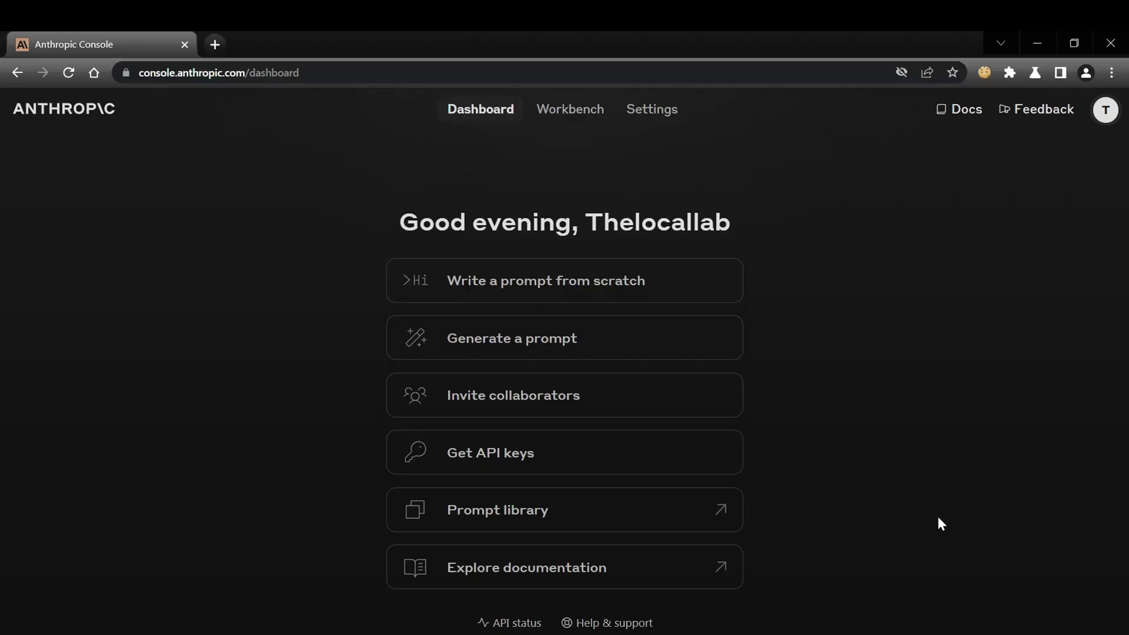
- Create an Anthropic API key named openwebui2 in the Default workspace and copy it
{"action": "left_click", "coordinate": [650, 461]}
{"action": "left_click", "coordinate": [1035, 187]}
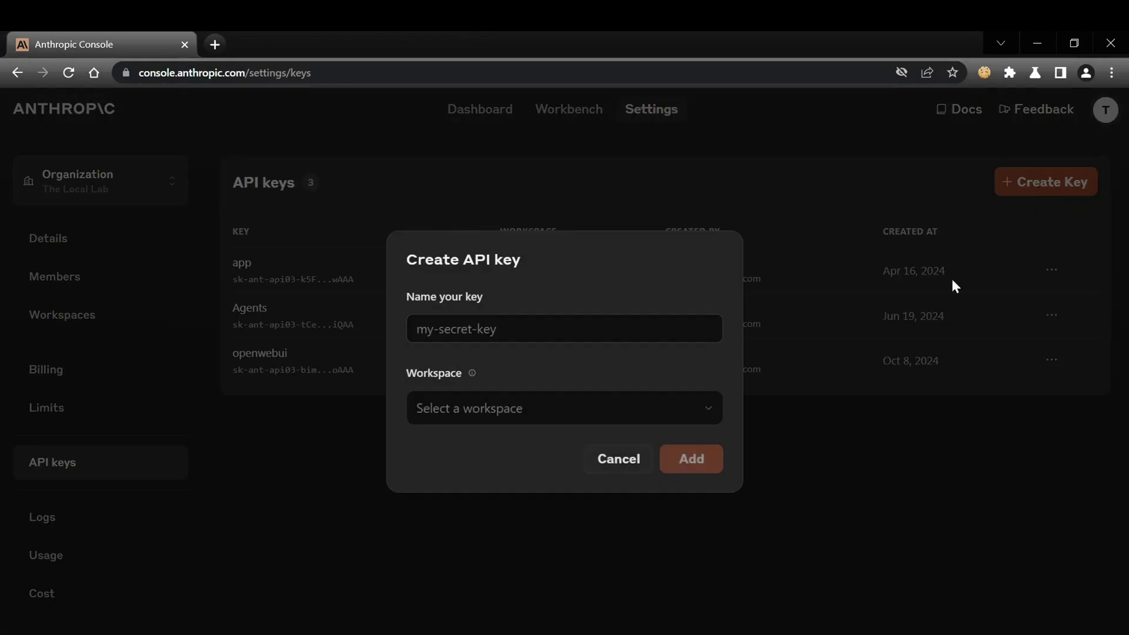
{"action": "left_click", "coordinate": [582, 330]}
{"action": "type", "text": "openwebui2"}
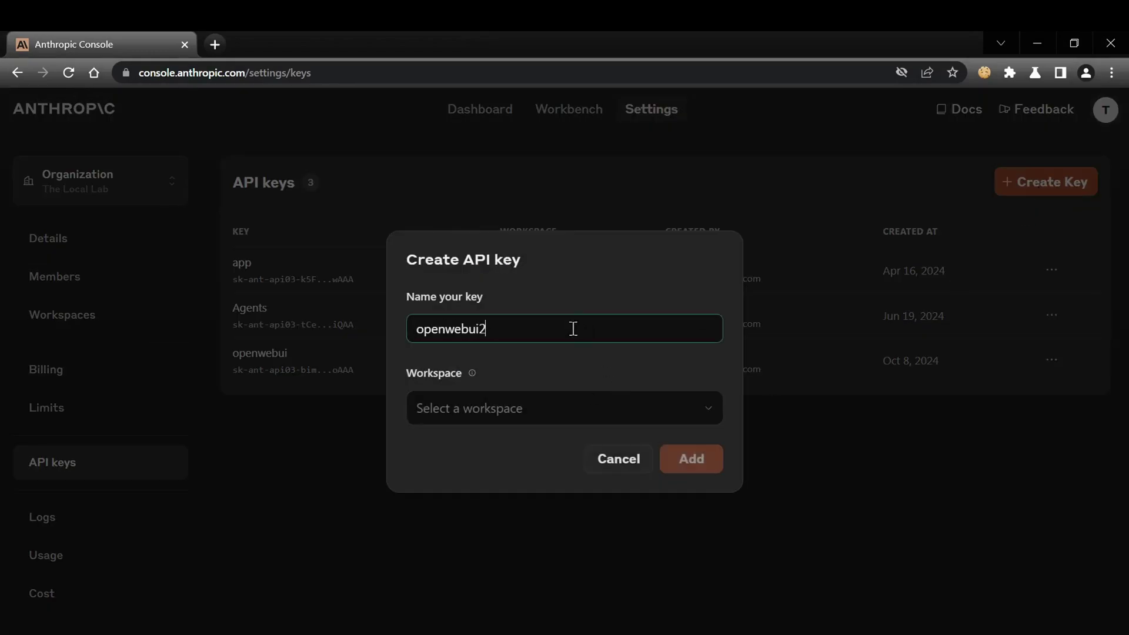
{"action": "left_click", "coordinate": [564, 408]}
{"action": "left_click", "coordinate": [538, 447]}
{"action": "left_click", "coordinate": [691, 458]}
{"action": "left_click", "coordinate": [678, 400]}
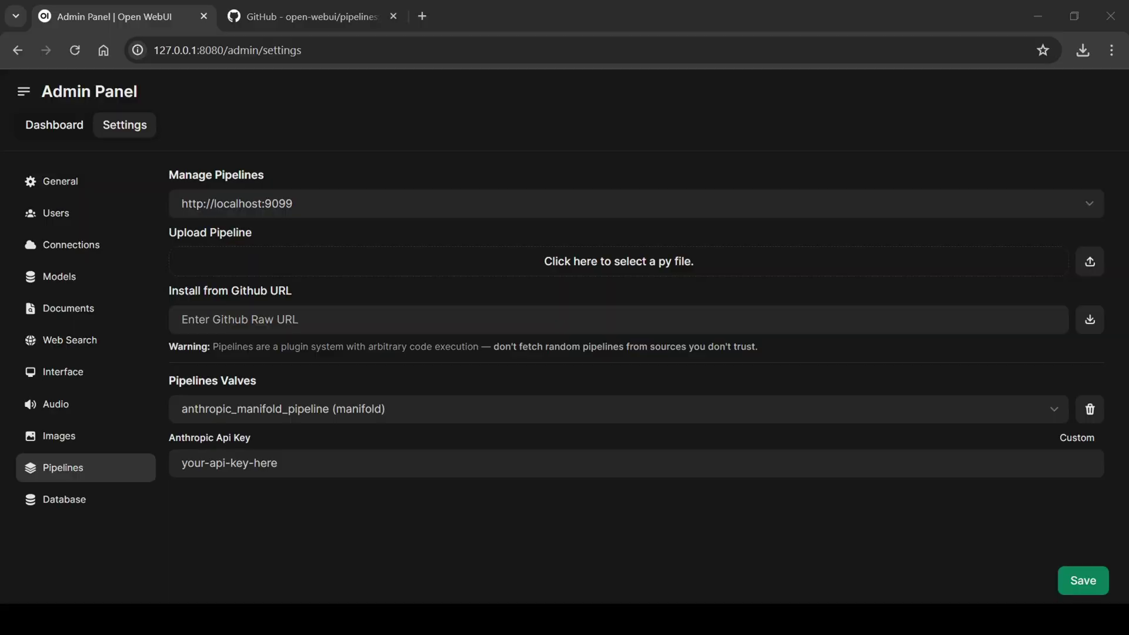
- Save the new Anthropic key in the anthropic_manifold_pipeline valve, then start a new chat
{"action": "left_click", "coordinate": [590, 517]}
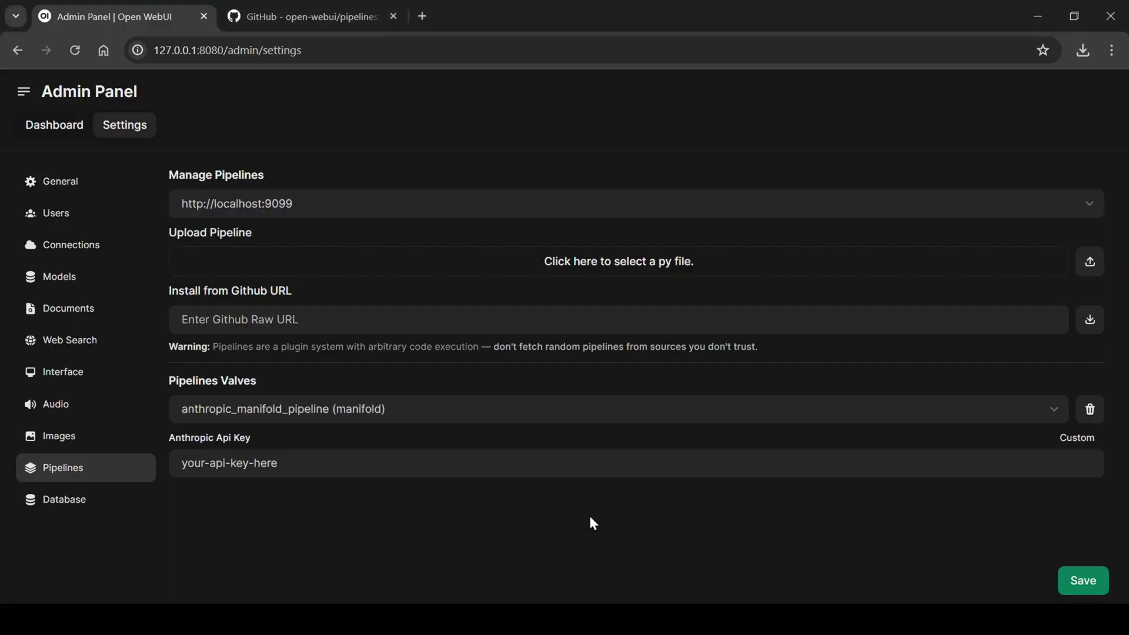
{"action": "triple_click", "coordinate": [564, 457]}
{"action": "key", "text": "ctrl+v"}
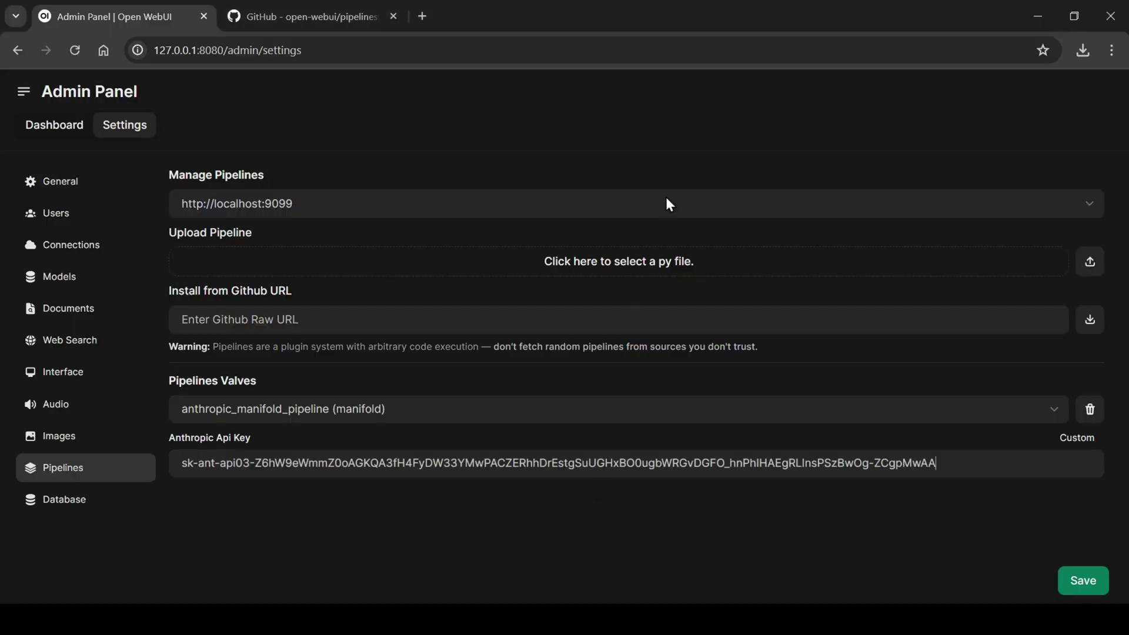
{"action": "left_click", "coordinate": [1095, 585]}
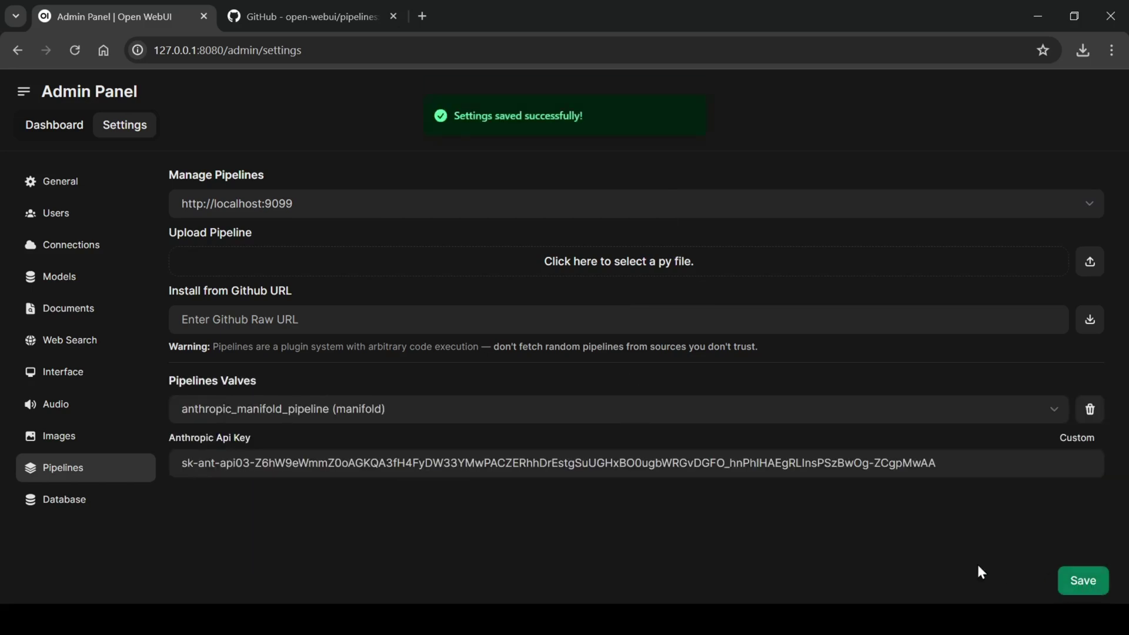
{"action": "left_click", "coordinate": [23, 91]}
{"action": "left_click", "coordinate": [65, 94]}
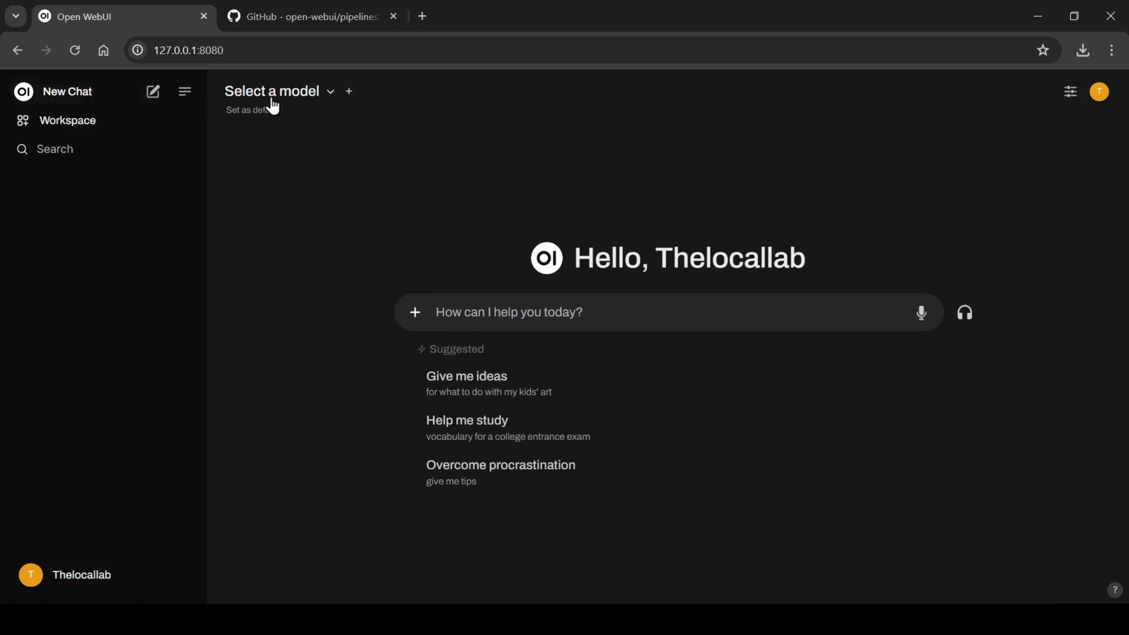
- Select anthropic/claude-3.5-sonnet as the model and send it 'hello'
{"action": "left_click", "coordinate": [326, 99]}
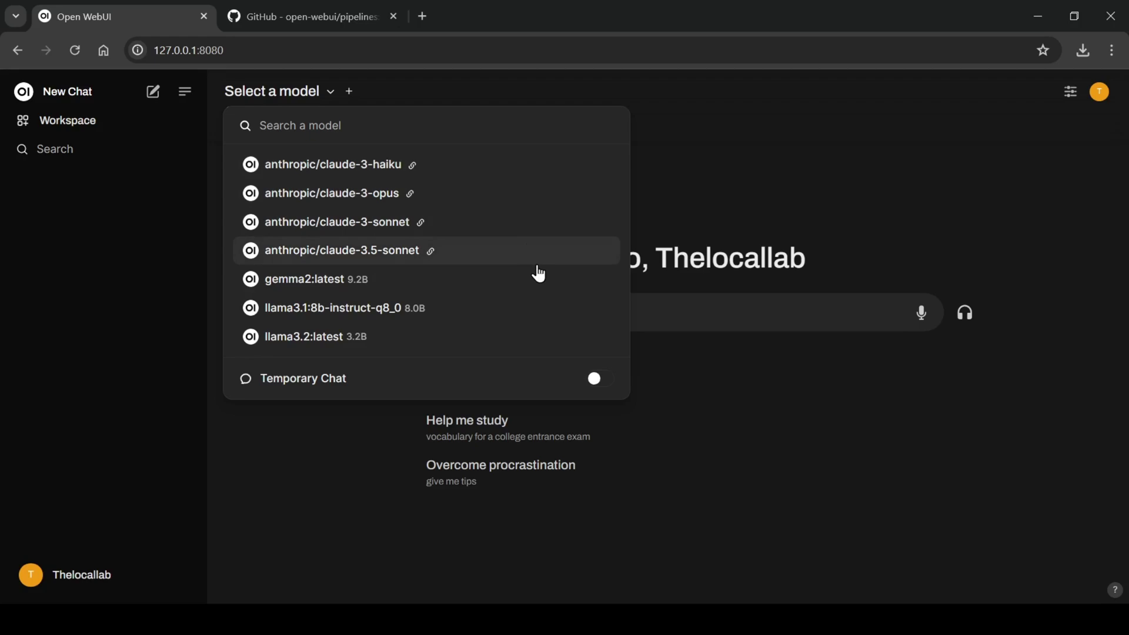
{"action": "left_click", "coordinate": [539, 273]}
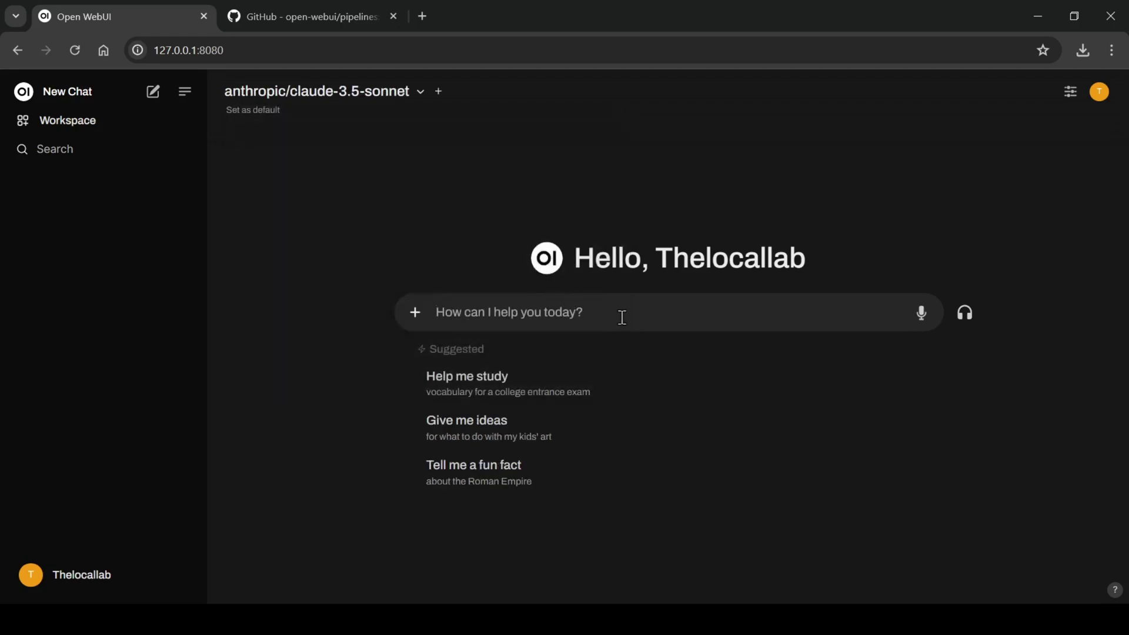
{"action": "type", "text": "hello"}
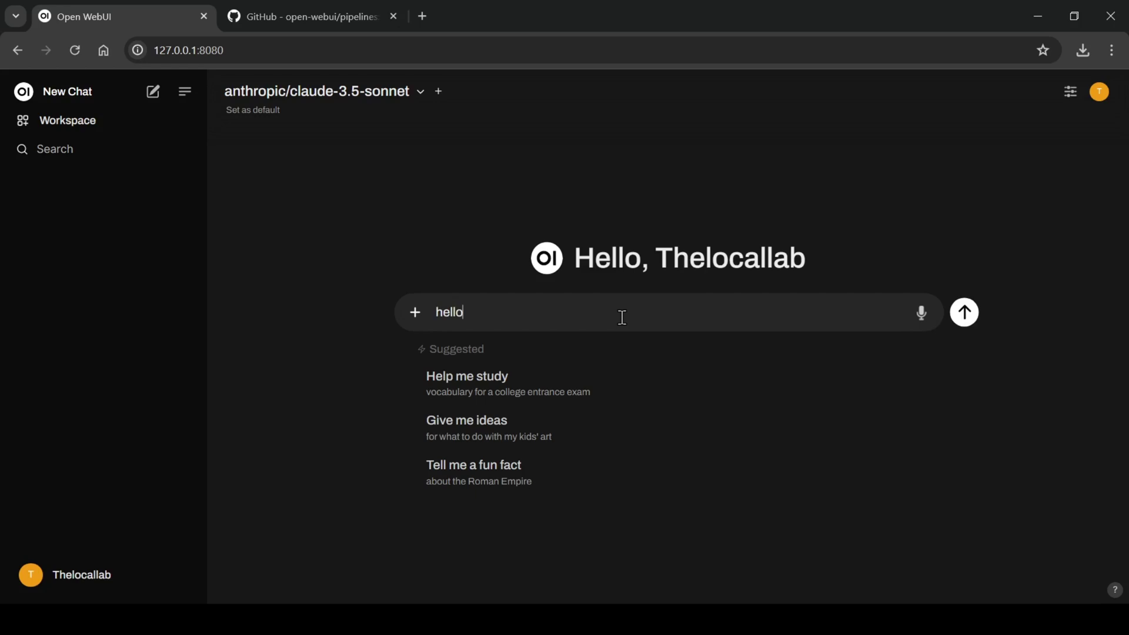
{"action": "key", "text": "Return"}
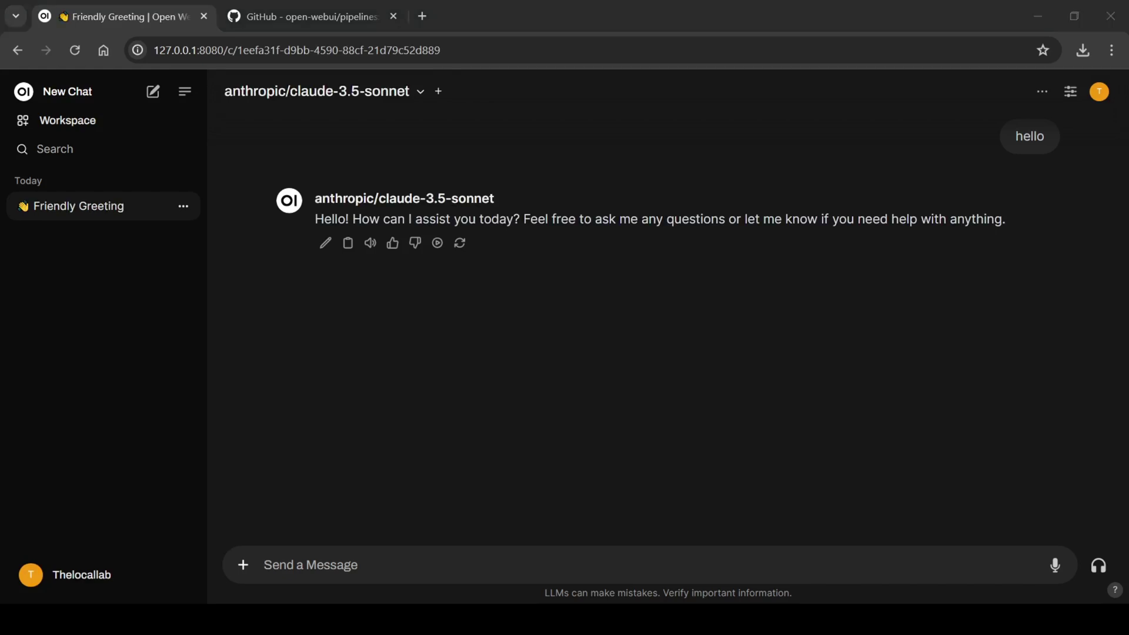
{"action": "left_click", "coordinate": [1011, 522]}
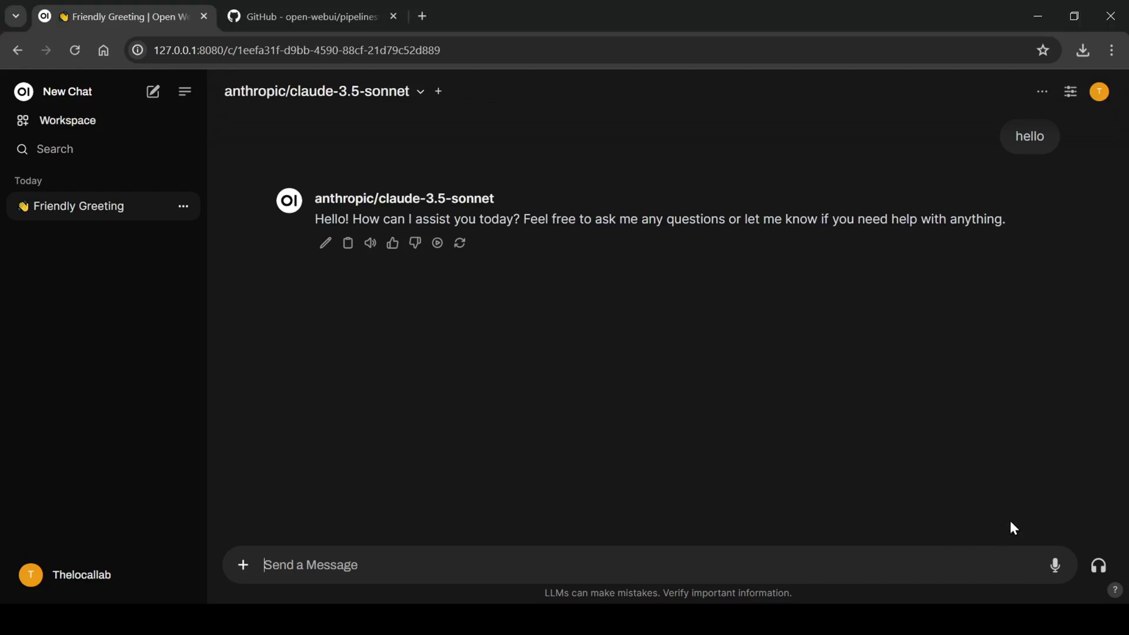
- Show the Artifacts panel and begin the Local Lab Youtube Channel blog webpage request
{"action": "left_click", "coordinate": [1043, 95]}
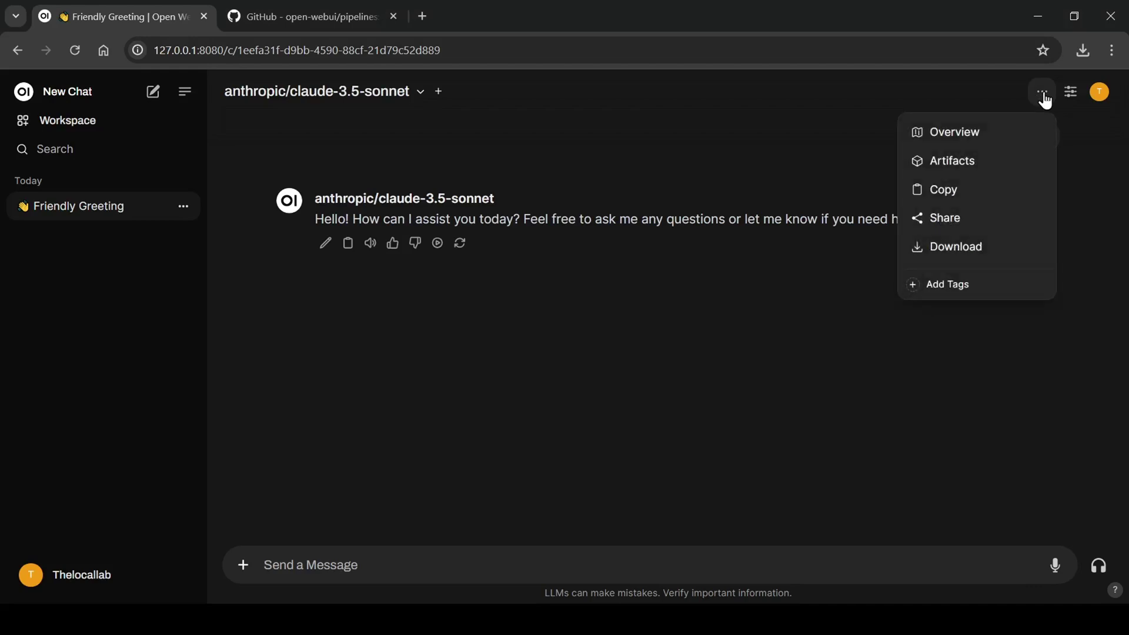
{"action": "left_click", "coordinate": [999, 163]}
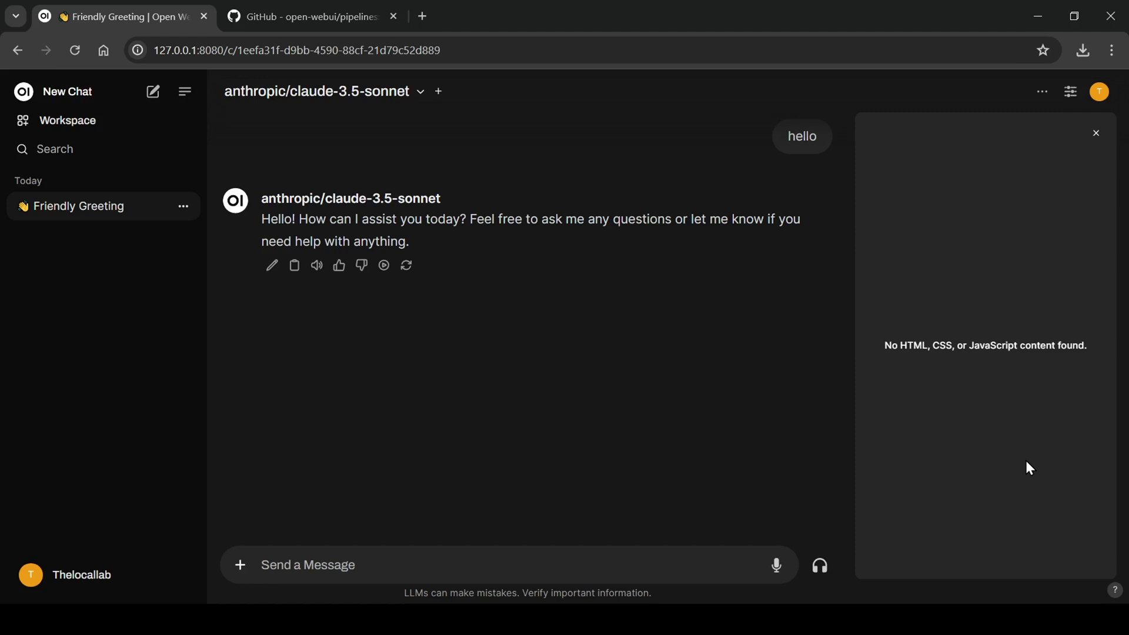
{"action": "left_click", "coordinate": [560, 555]}
{"action": "type", "text": "create"}
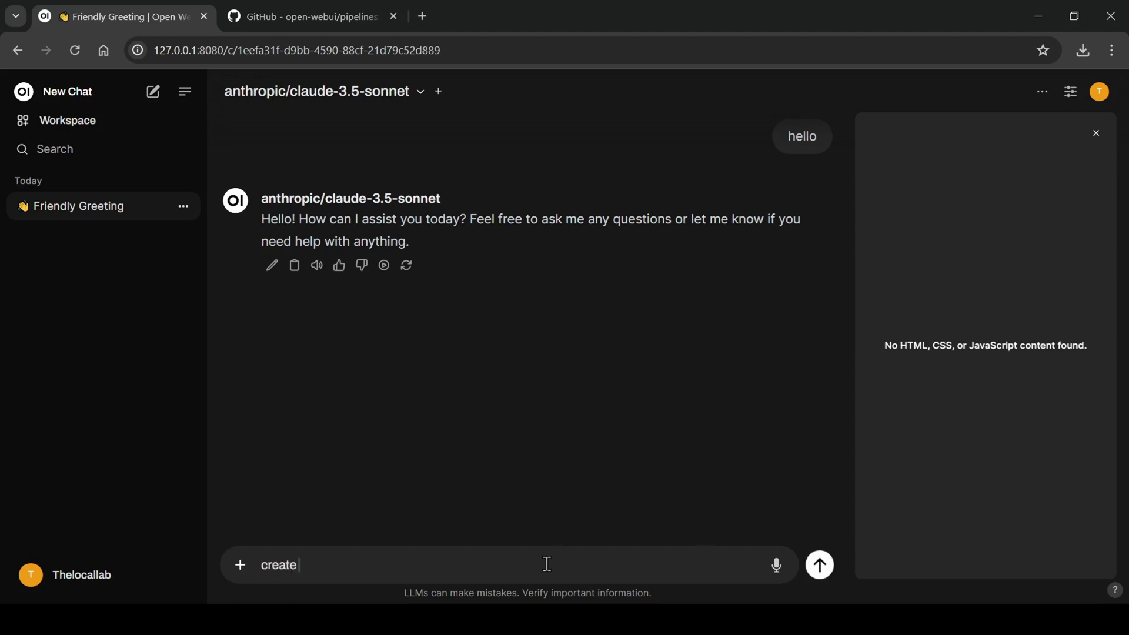
{"action": "type", "text": " a blog webpage for the Local Lab Youtube Channel. The topic"}
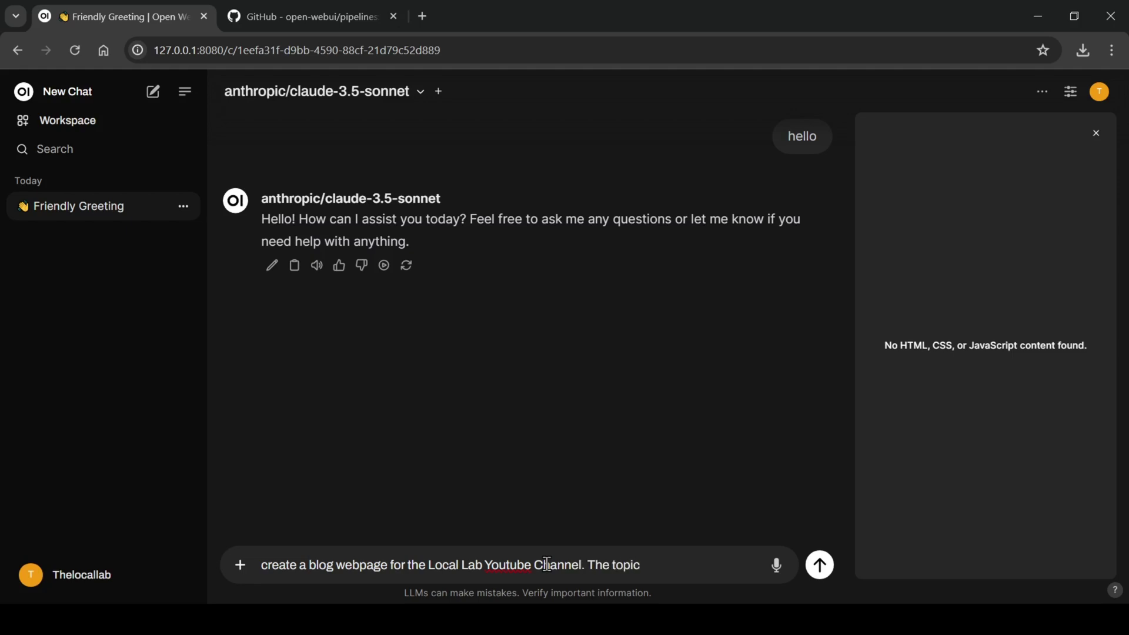
{"action": "type", "text": "s on the blog should"}
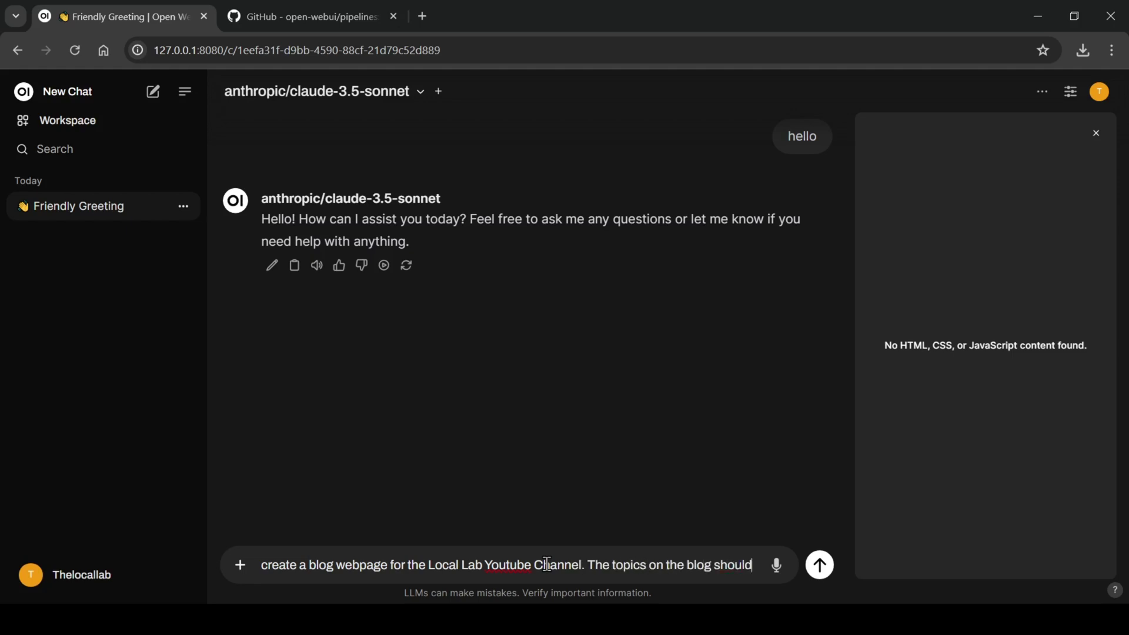
{"action": "type", "text": " revolve around iI"}
- Finish the request with 'AI tools.', send it, and scroll the rendered blog preview
{"action": "key", "text": "BackSpace"}
{"action": "key", "text": "BackSpace"}
{"action": "type", "text": "AI tools"}
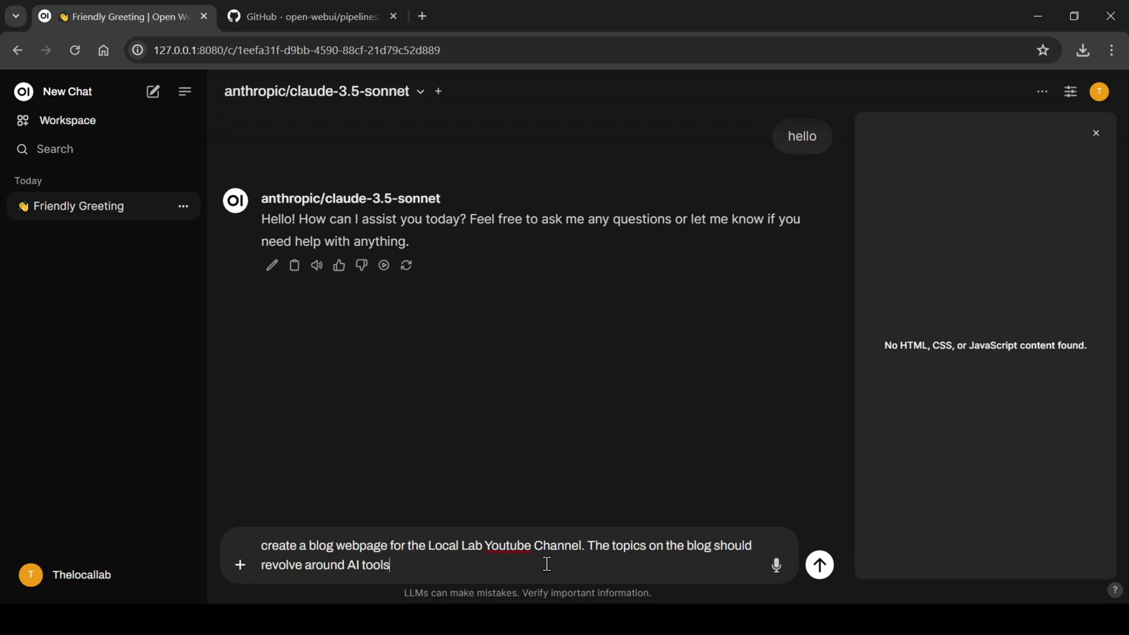
{"action": "type", "text": "."}
{"action": "key", "text": "Return"}
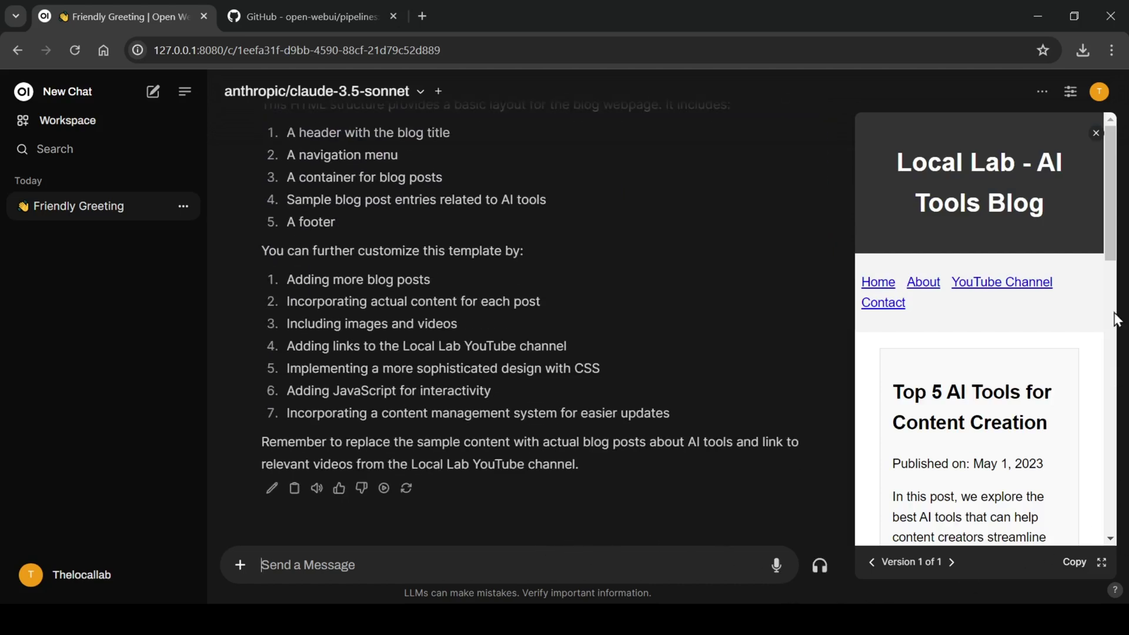
{"action": "scroll", "coordinate": [1116, 320], "scroll_direction": "down", "scroll_amount": 8}
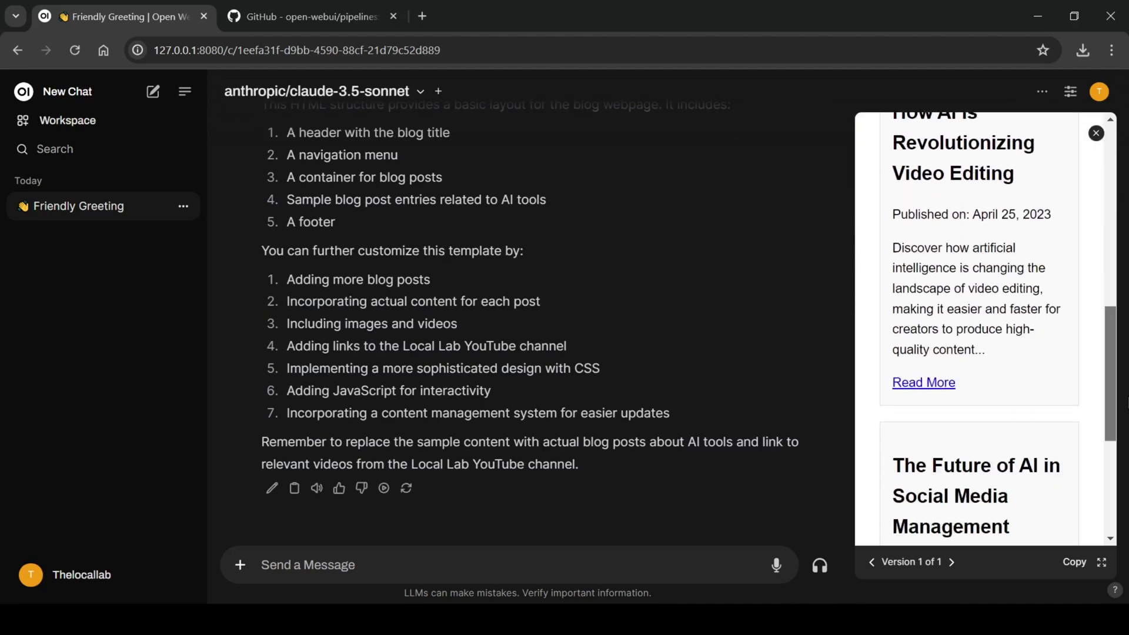
{"action": "left_click_drag", "start_coordinate": [1127, 401], "coordinate": [1111, 205]}
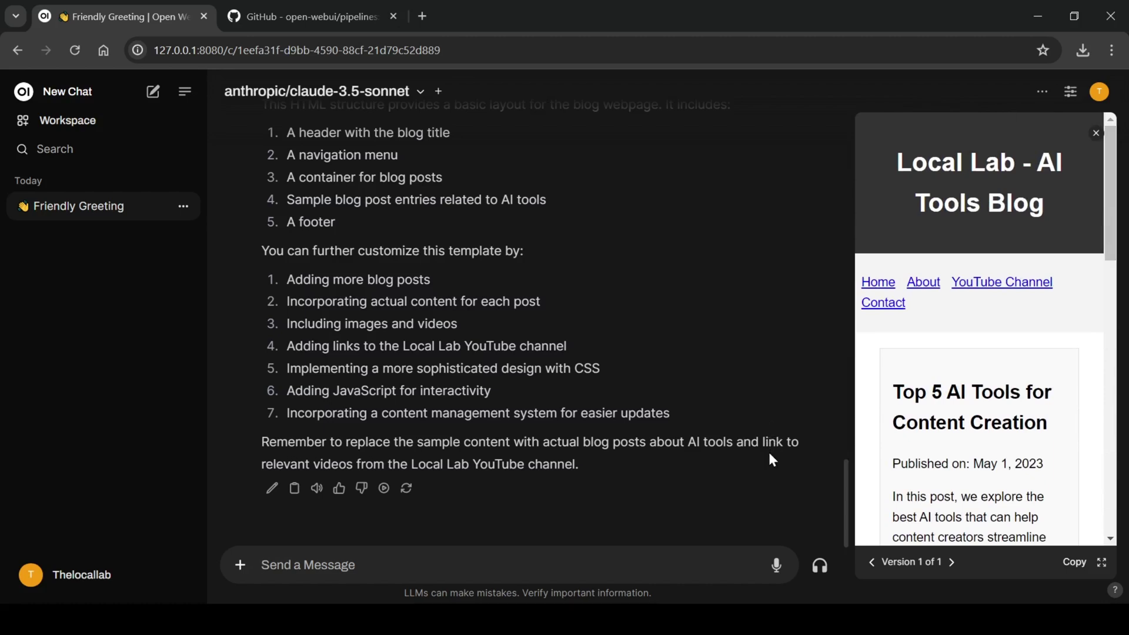
- Send 'can you add better styling to the webpage?' and scroll through the returned code
{"action": "left_click", "coordinate": [660, 572]}
{"action": "type", "text": "can you add better styling to the webpage?"}
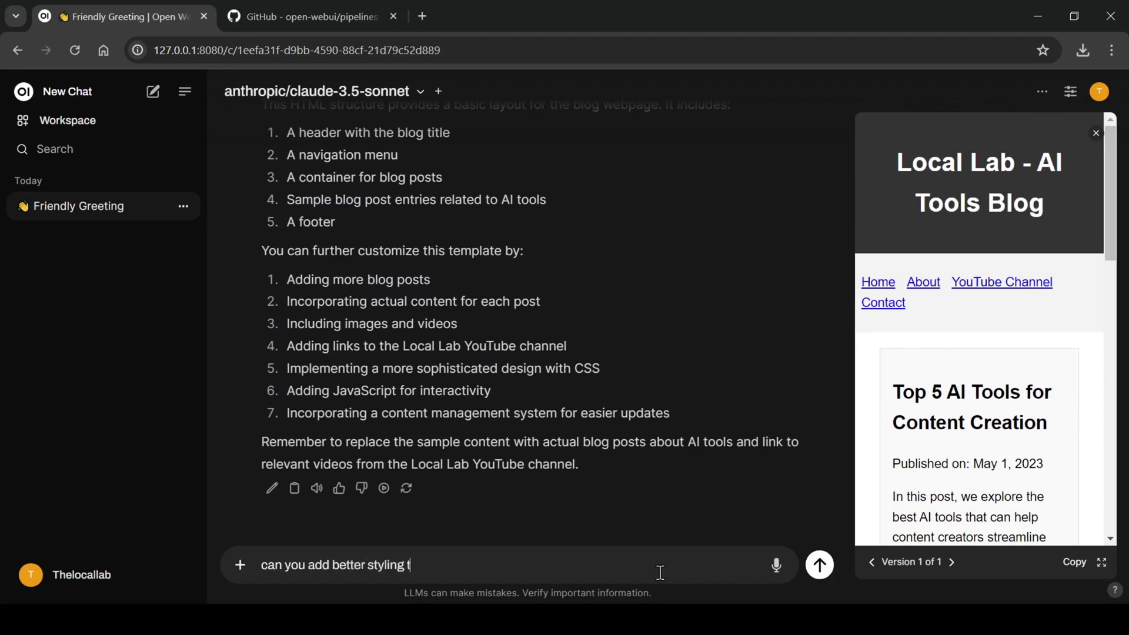
{"action": "key", "text": "Return"}
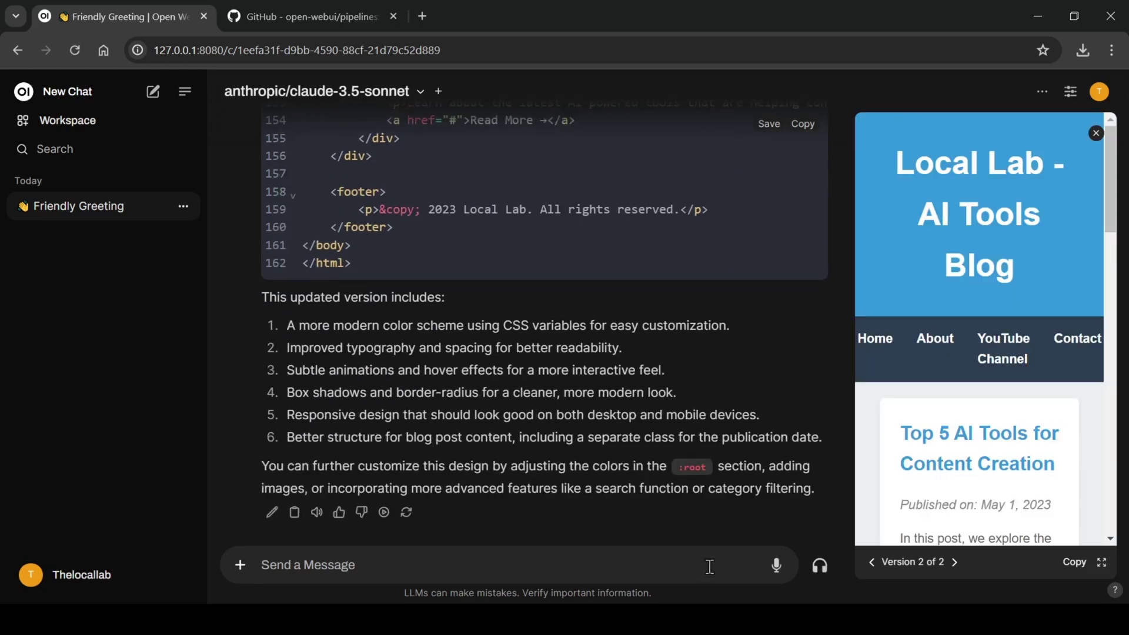
{"action": "scroll", "coordinate": [669, 294], "scroll_direction": "up", "scroll_amount": 10}
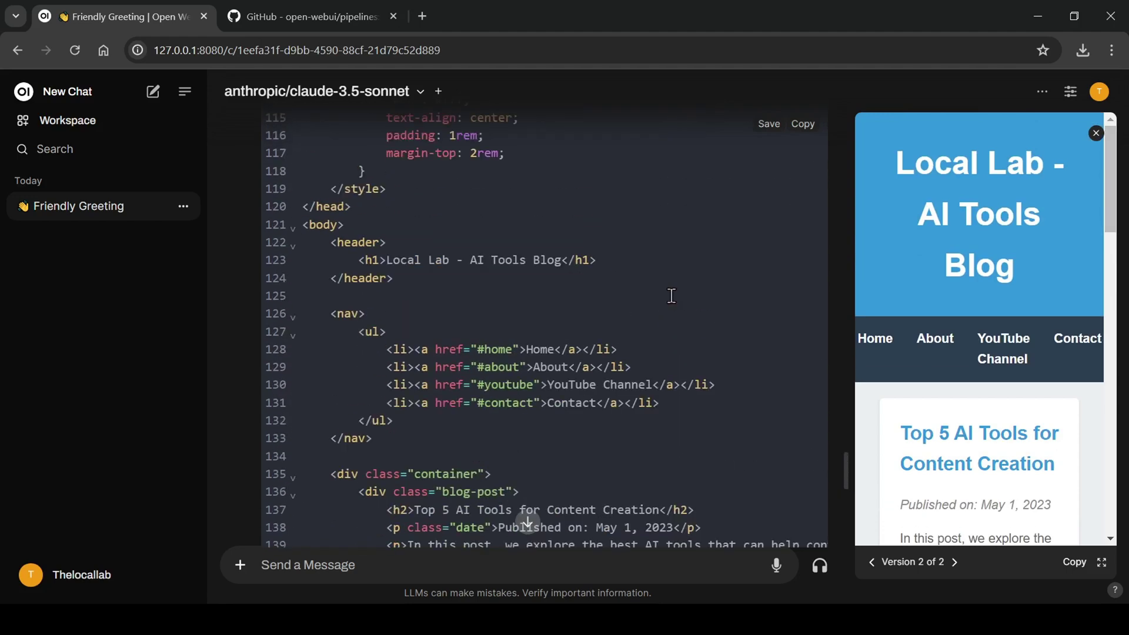
{"action": "scroll", "coordinate": [671, 295], "scroll_direction": "up", "scroll_amount": 2}
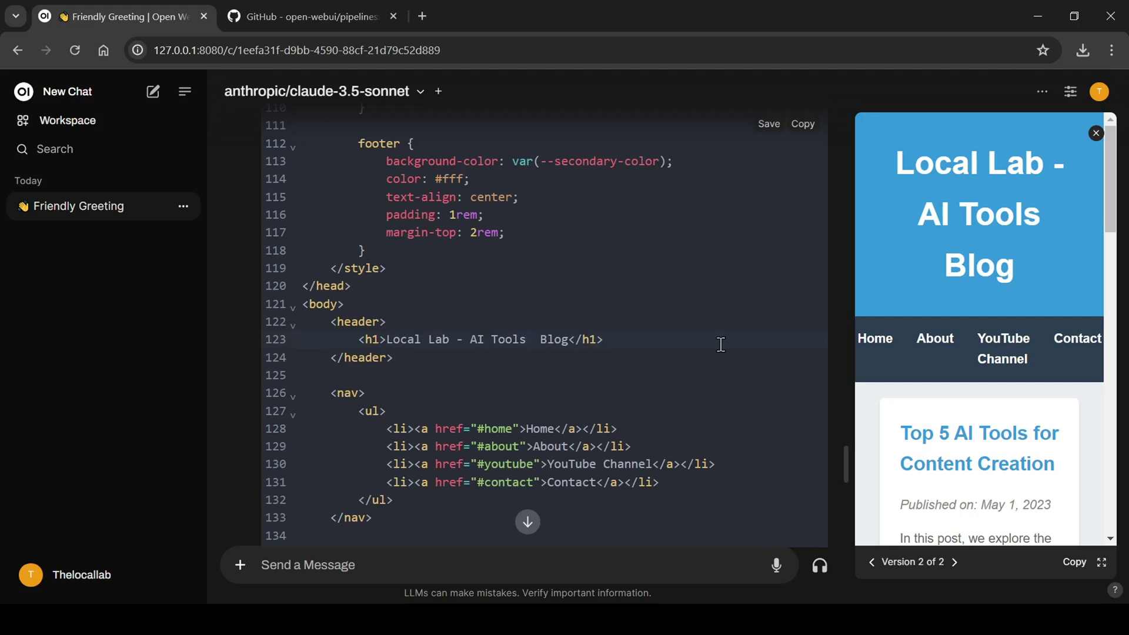
- Add ' & News' to the line-123 heading, delete the Contact nav line, saving after each
{"action": "type", "text": "& News"}
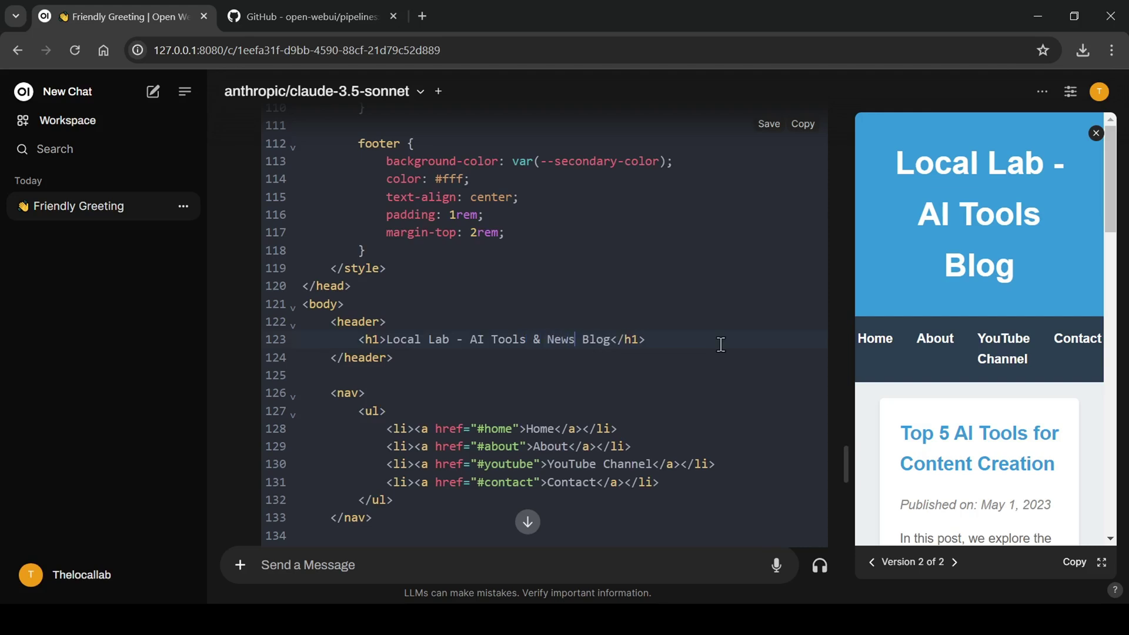
{"action": "left_click", "coordinate": [769, 133]}
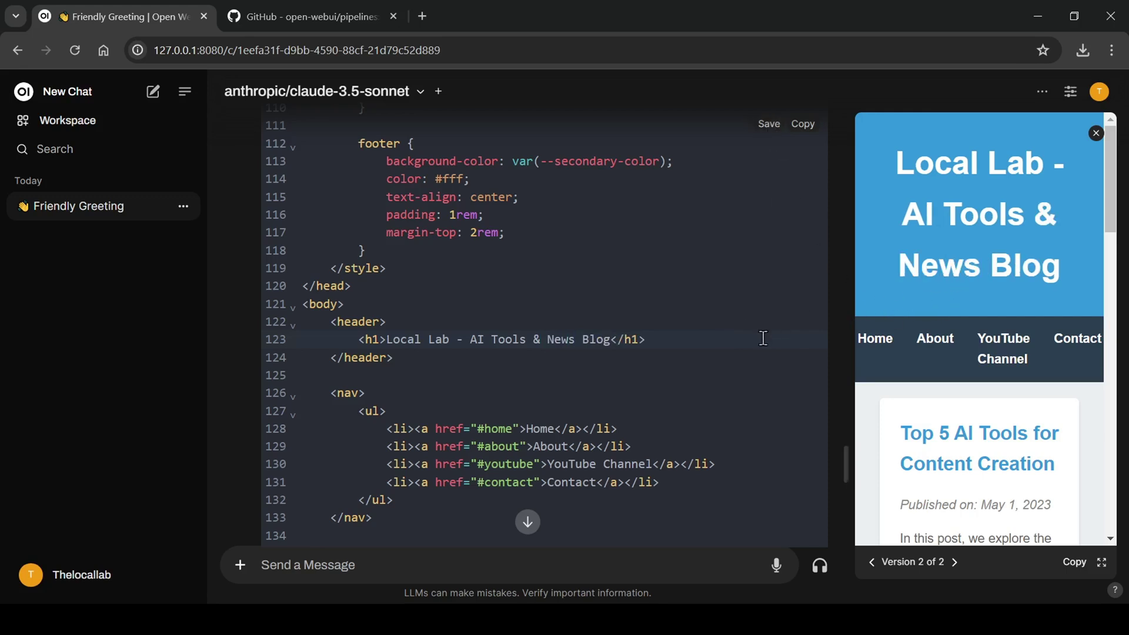
{"action": "scroll", "coordinate": [733, 352], "scroll_direction": "down", "scroll_amount": 1}
{"action": "left_click_drag", "start_coordinate": [574, 404], "coordinate": [386, 404]}
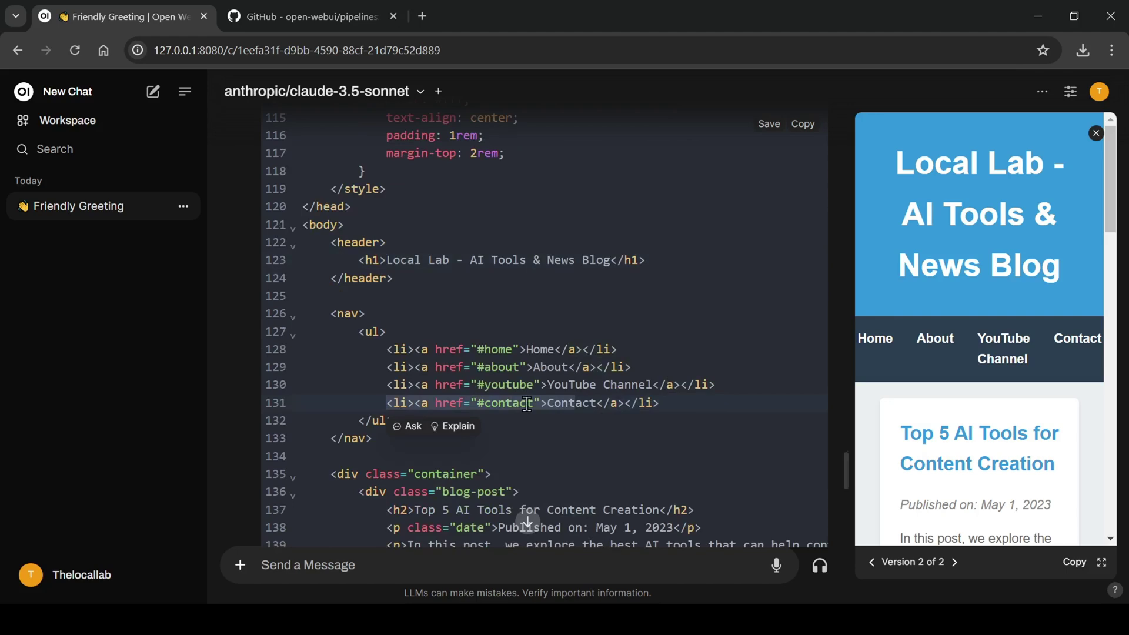
{"action": "key", "text": "BackSpace"}
{"action": "left_click", "coordinate": [481, 402]}
{"action": "key", "text": "BackSpace"}
{"action": "key", "text": "BackSpace"}
{"action": "key", "text": "BackSpace"}
{"action": "key", "text": "BackSpace"}
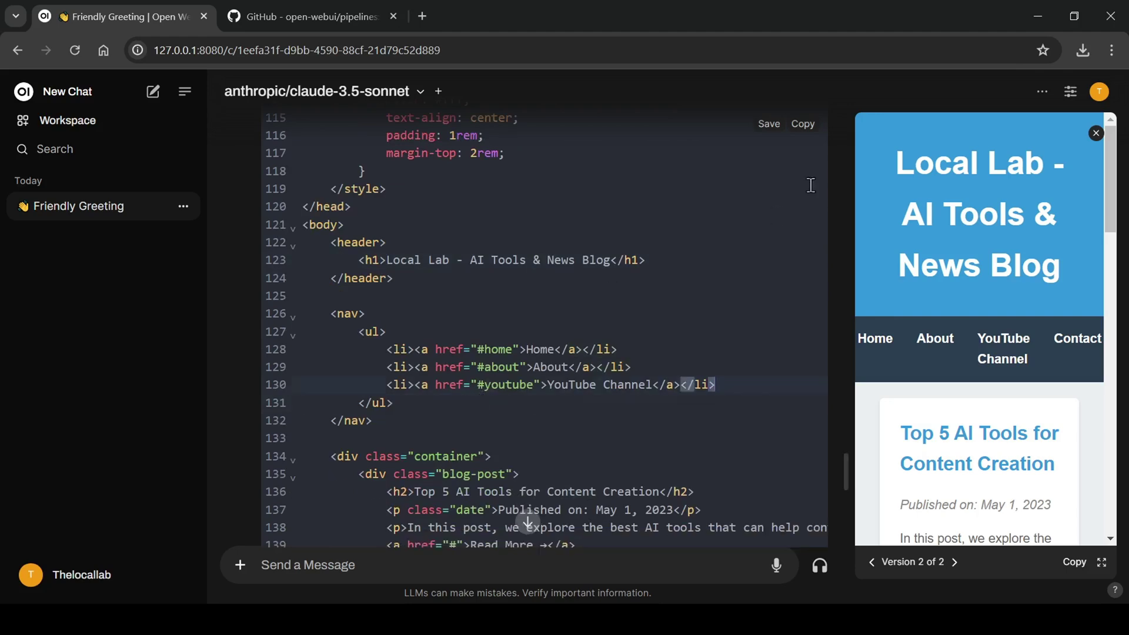
{"action": "left_click", "coordinate": [769, 123]}
{"action": "scroll", "coordinate": [876, 425], "scroll_direction": "down", "scroll_amount": 3}
{"action": "scroll", "coordinate": [876, 425], "scroll_direction": "down", "scroll_amount": 3}
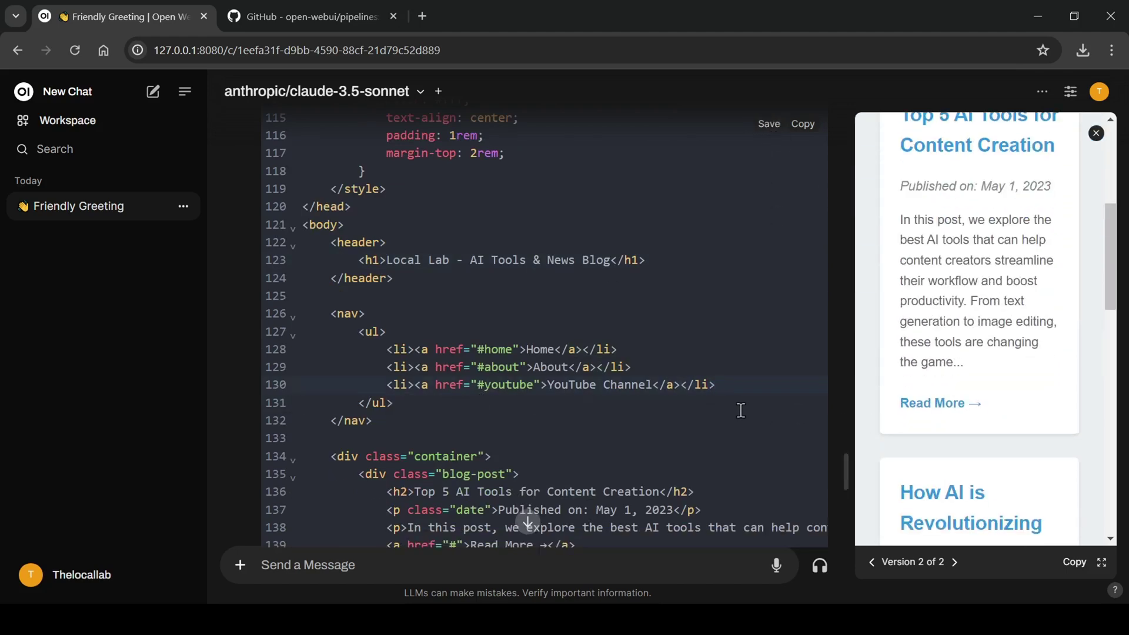
{"action": "scroll", "coordinate": [741, 408], "scroll_direction": "down", "scroll_amount": 4}
{"action": "scroll", "coordinate": [740, 409], "scroll_direction": "up", "scroll_amount": 2}
{"action": "scroll", "coordinate": [740, 410], "scroll_direction": "down", "scroll_amount": 5}
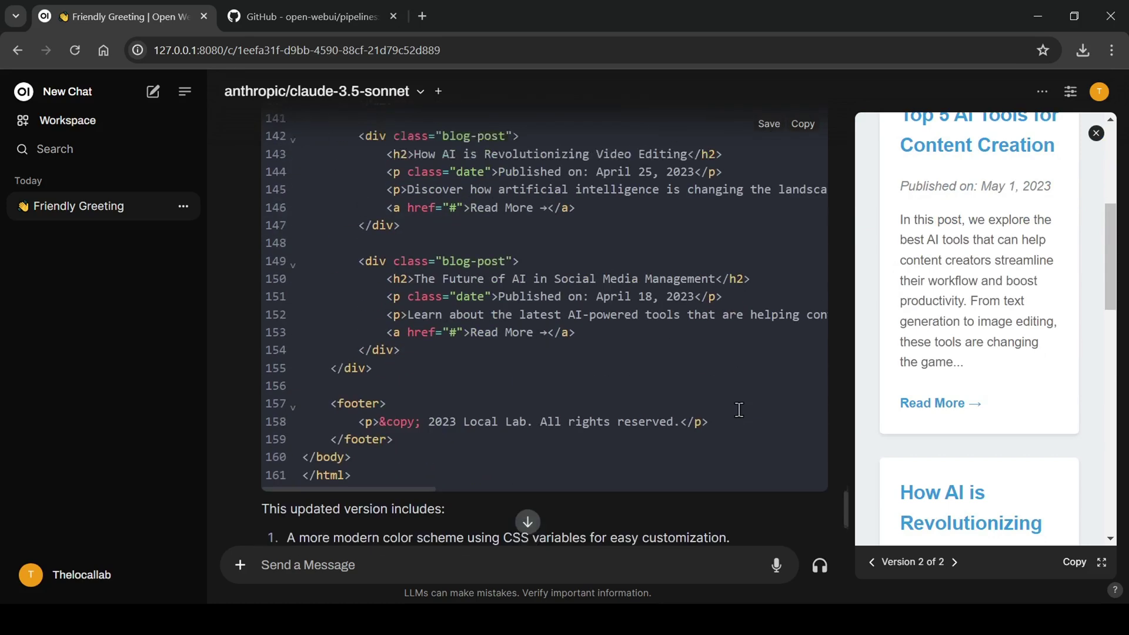
{"action": "scroll", "coordinate": [738, 408], "scroll_direction": "up", "scroll_amount": 4}
- Select the opening <div class="container"> code and get Claude's detailed explanation of it
{"action": "left_click_drag", "start_coordinate": [331, 218], "coordinate": [495, 218]}
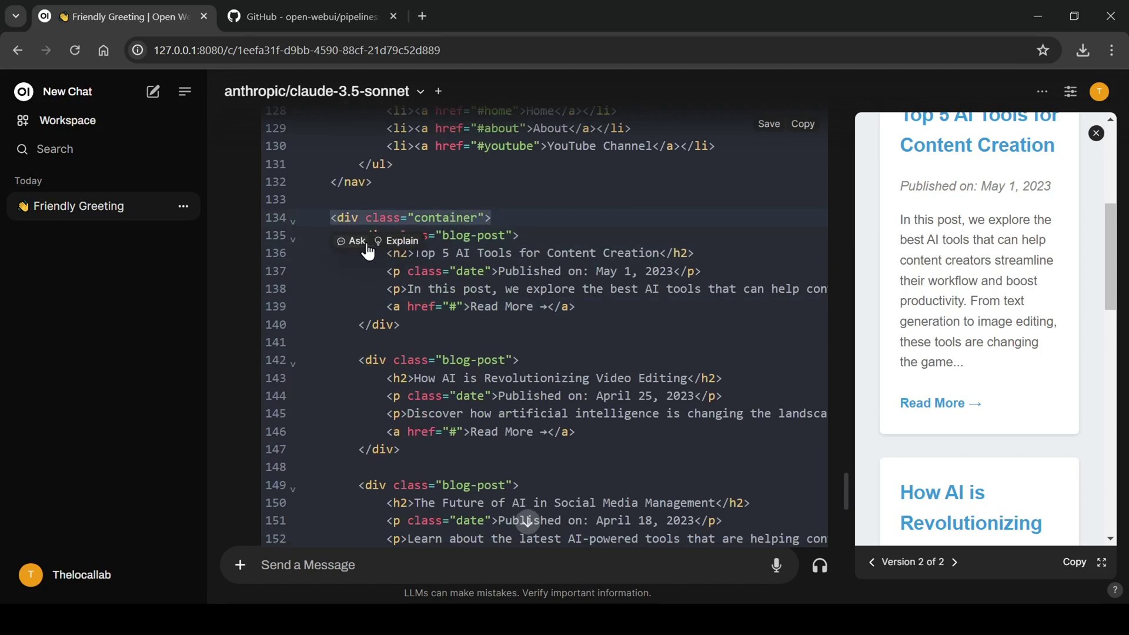
{"action": "left_click", "coordinate": [398, 241]}
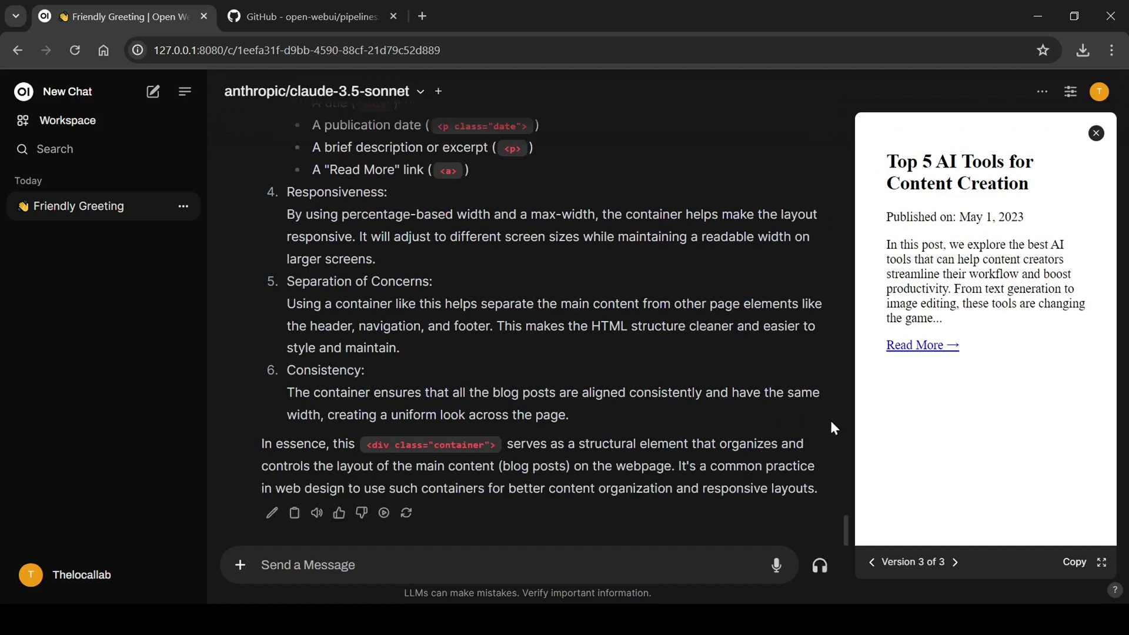
{"action": "scroll", "coordinate": [801, 421], "scroll_direction": "down", "scroll_amount": 1}
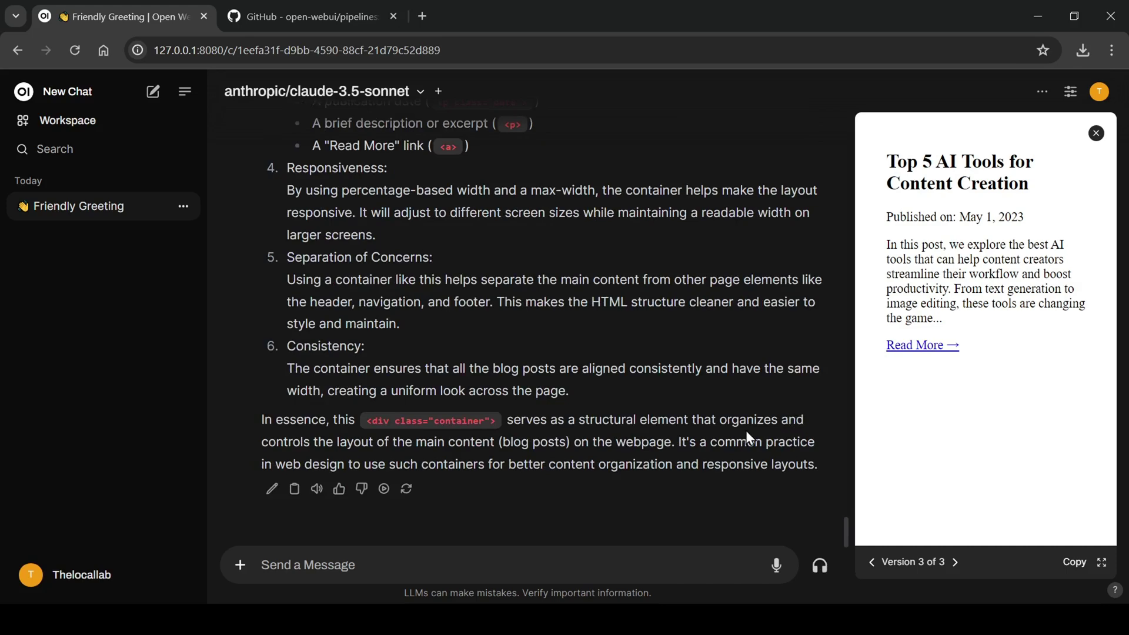
{"action": "scroll", "coordinate": [745, 431], "scroll_direction": "up", "scroll_amount": 5}
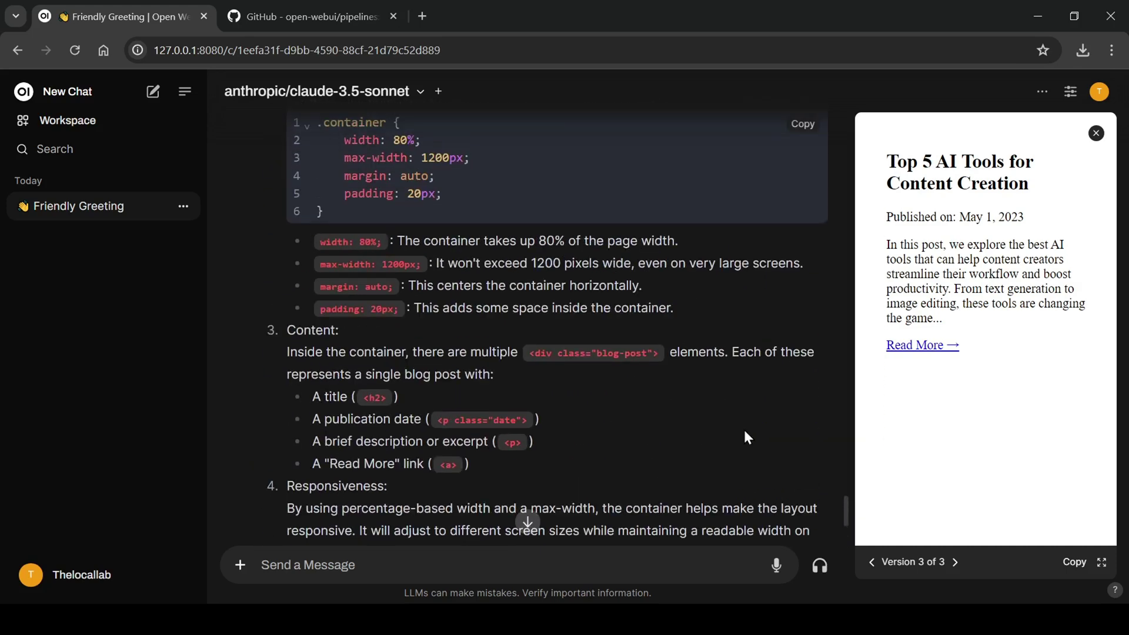
{"action": "scroll", "coordinate": [743, 428], "scroll_direction": "up", "scroll_amount": 2}
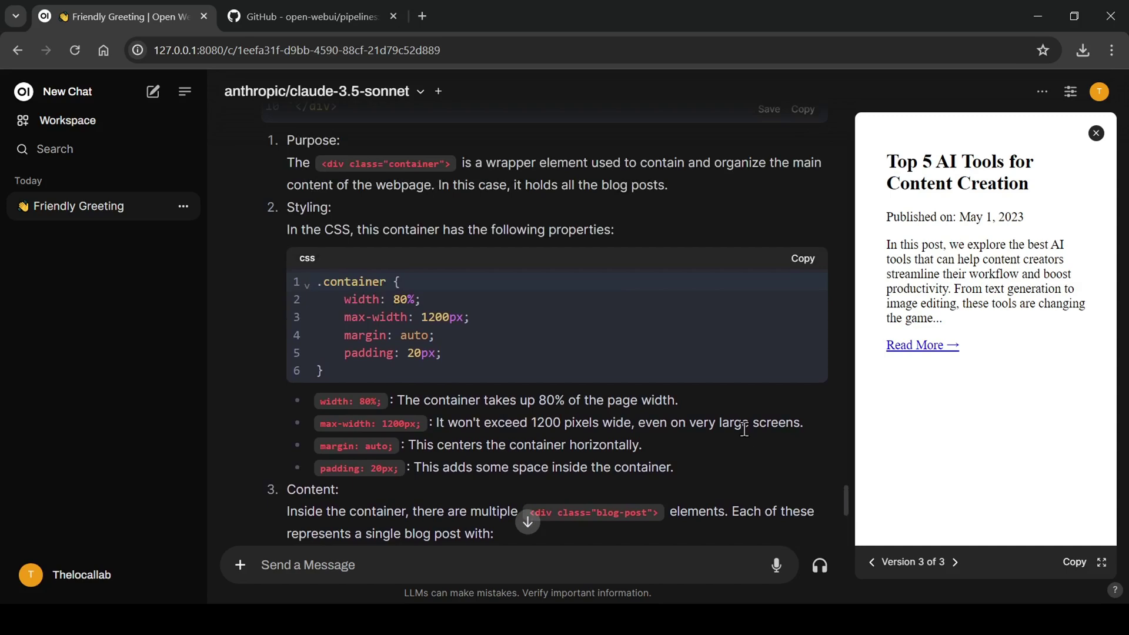
{"action": "scroll", "coordinate": [743, 428], "scroll_direction": "down", "scroll_amount": 6}
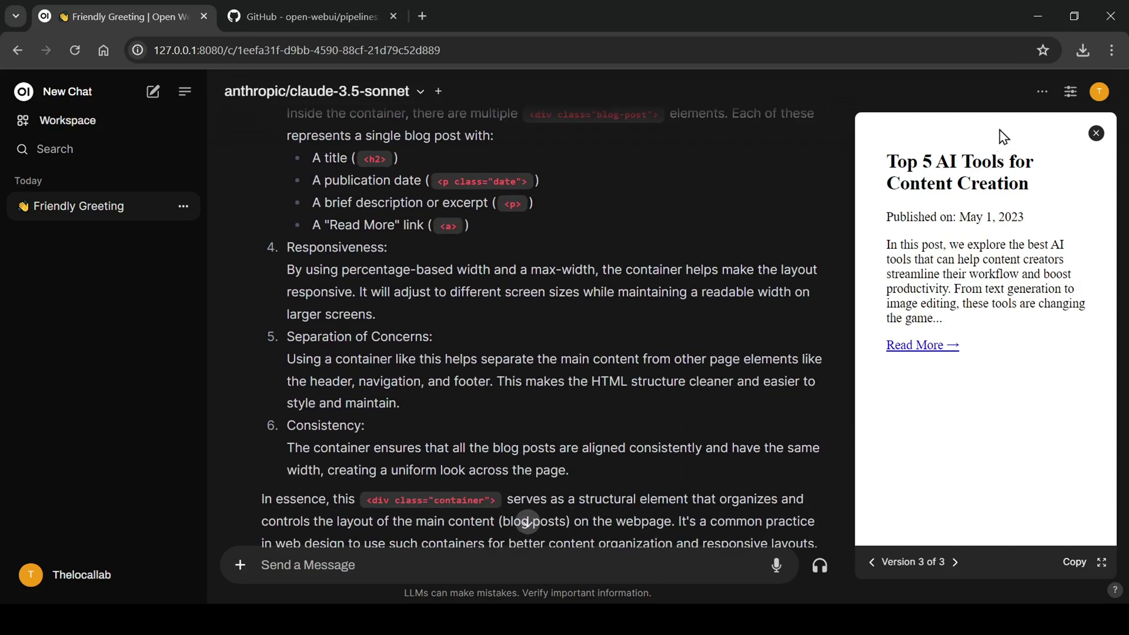
- Show the Chat Overview flow graph of the Friendly Greeting conversation
{"action": "left_click", "coordinate": [1042, 92]}
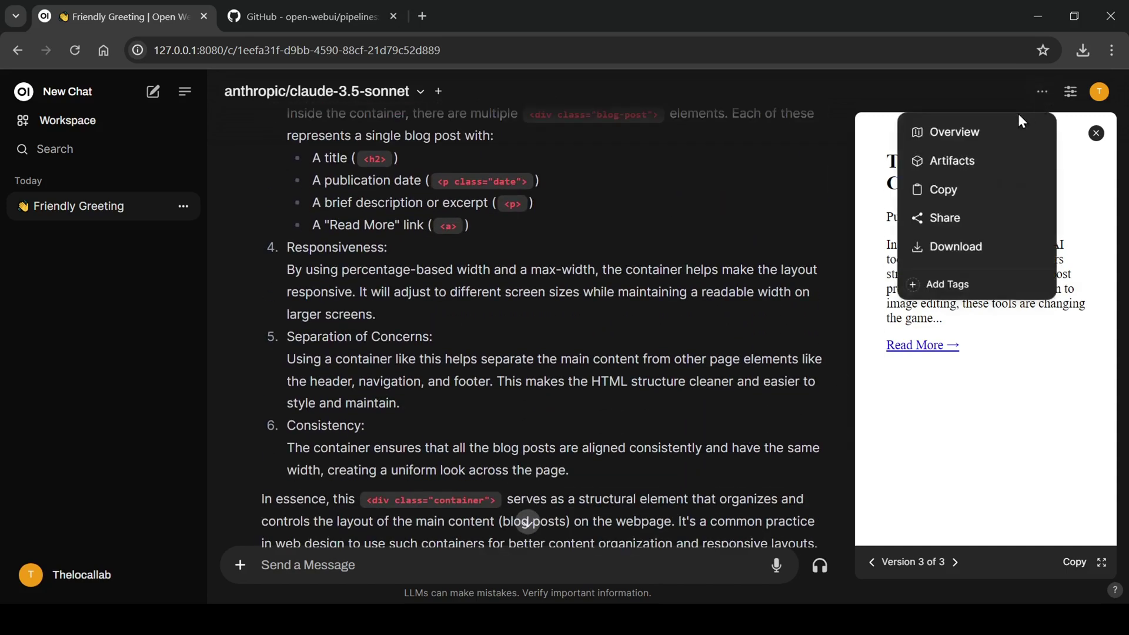
{"action": "left_click", "coordinate": [946, 131]}
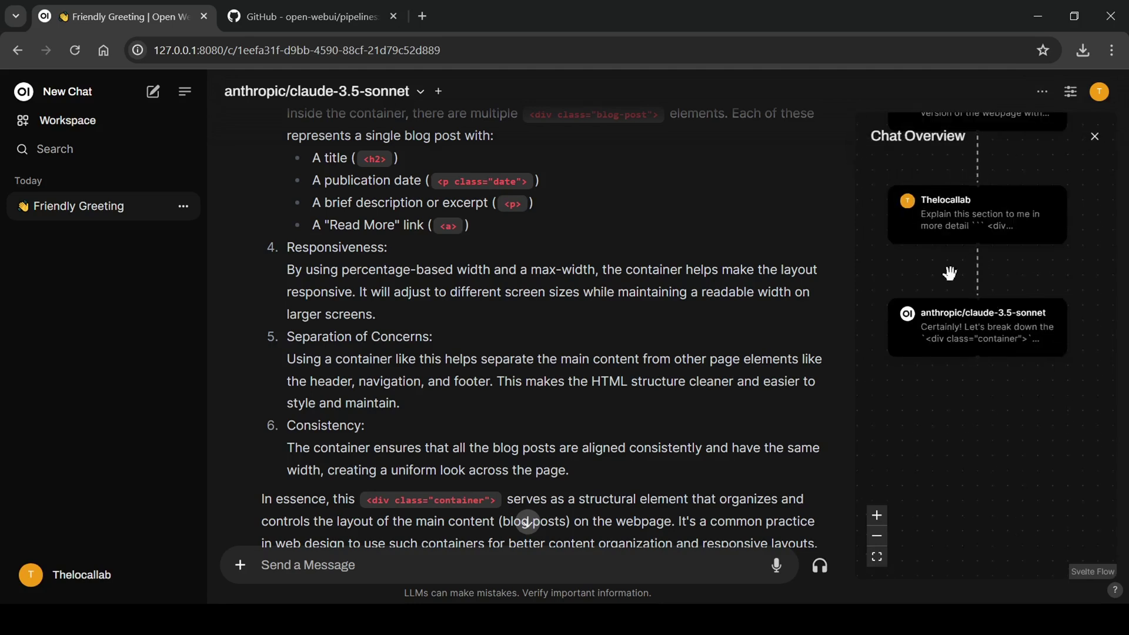
{"action": "scroll", "coordinate": [949, 274], "scroll_direction": "down", "scroll_amount": 6}
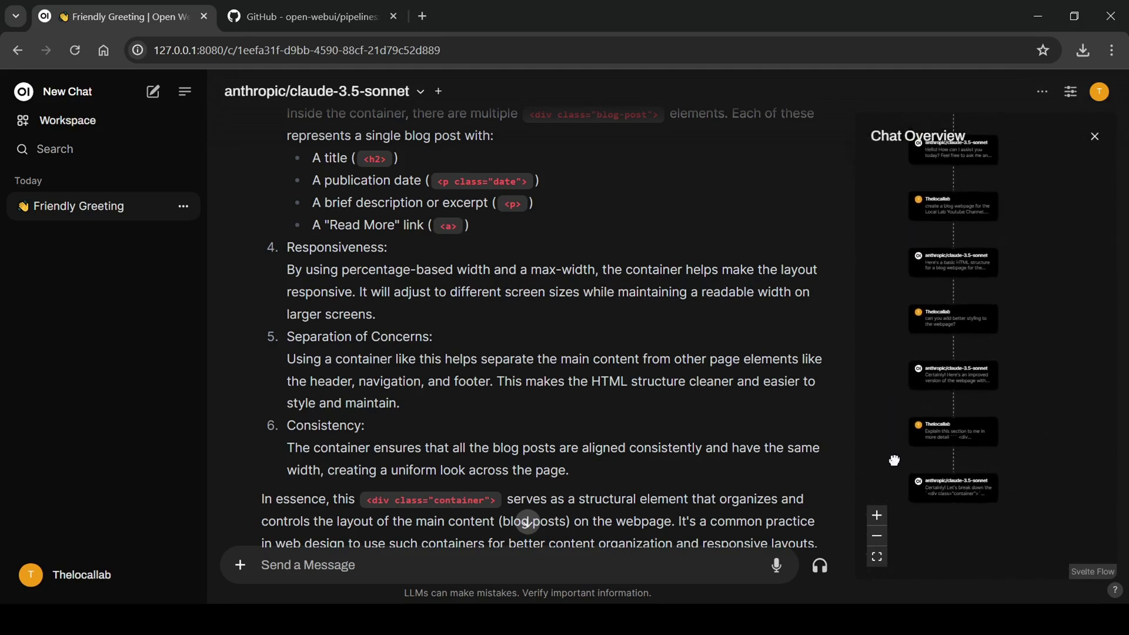
{"action": "scroll", "coordinate": [1033, 382], "scroll_direction": "up", "scroll_amount": 5}
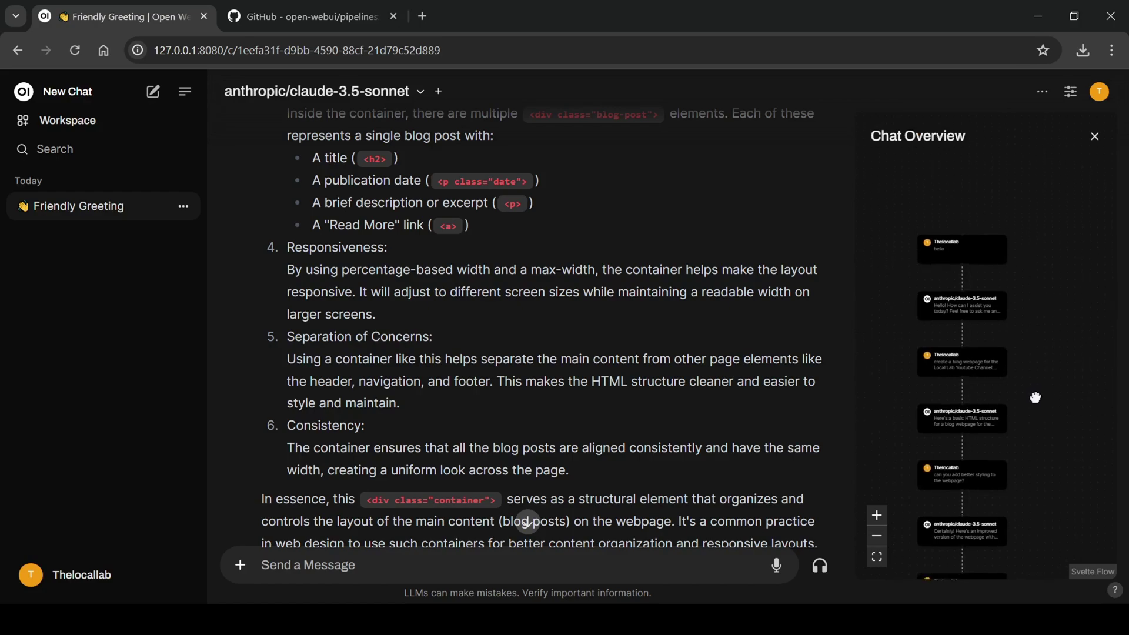
{"action": "scroll", "coordinate": [1015, 287], "scroll_direction": "up", "scroll_amount": 6}
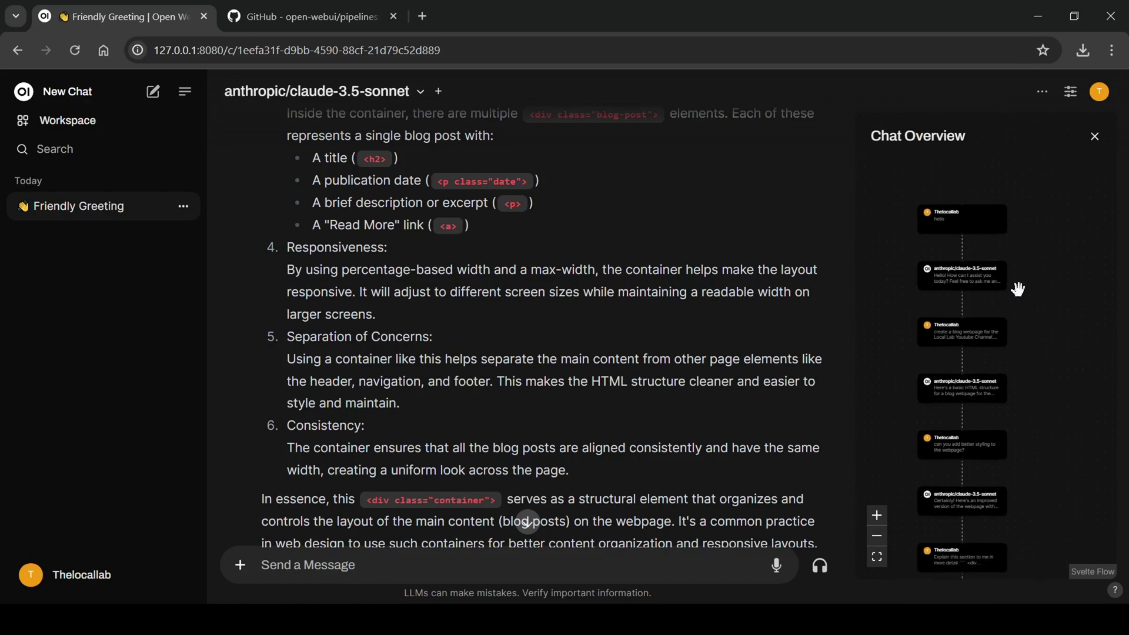
- Jump from the graph to the assistant's greeting reply, then to the better-styling request
{"action": "left_click", "coordinate": [954, 271]}
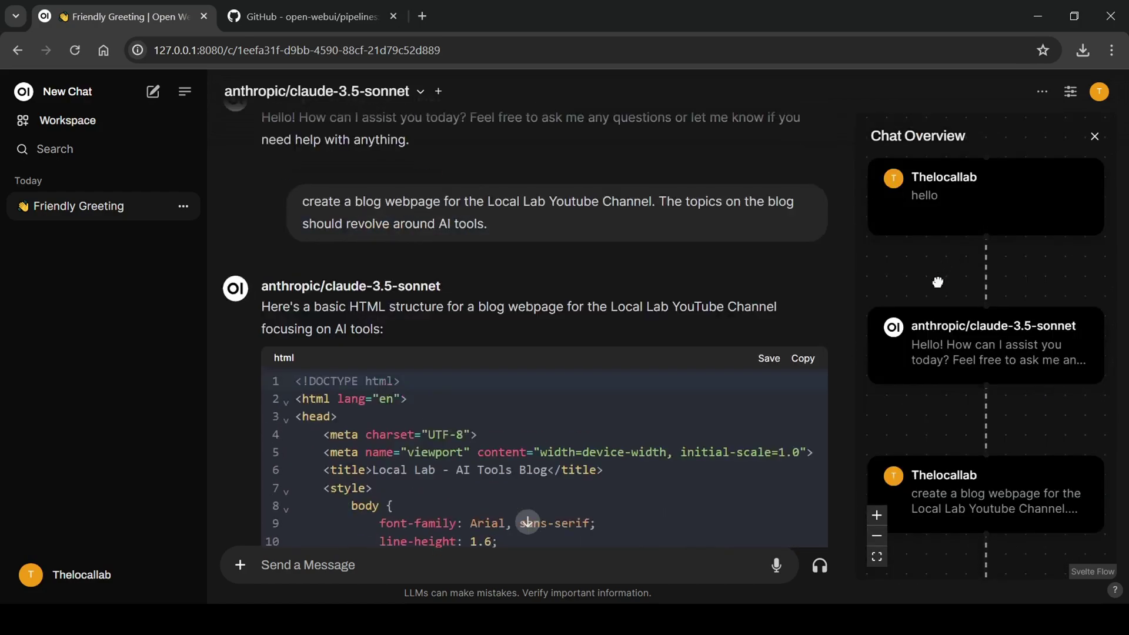
{"action": "scroll", "coordinate": [943, 364], "scroll_direction": "down", "scroll_amount": 5}
{"action": "scroll", "coordinate": [944, 412], "scroll_direction": "up", "scroll_amount": 4}
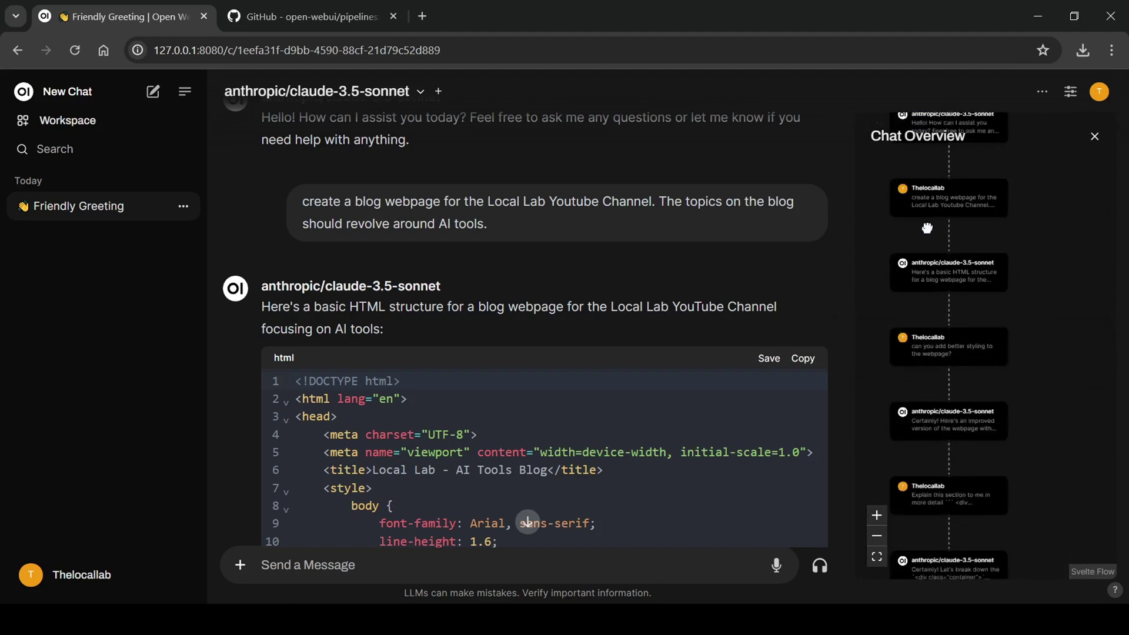
{"action": "left_click", "coordinate": [934, 332]}
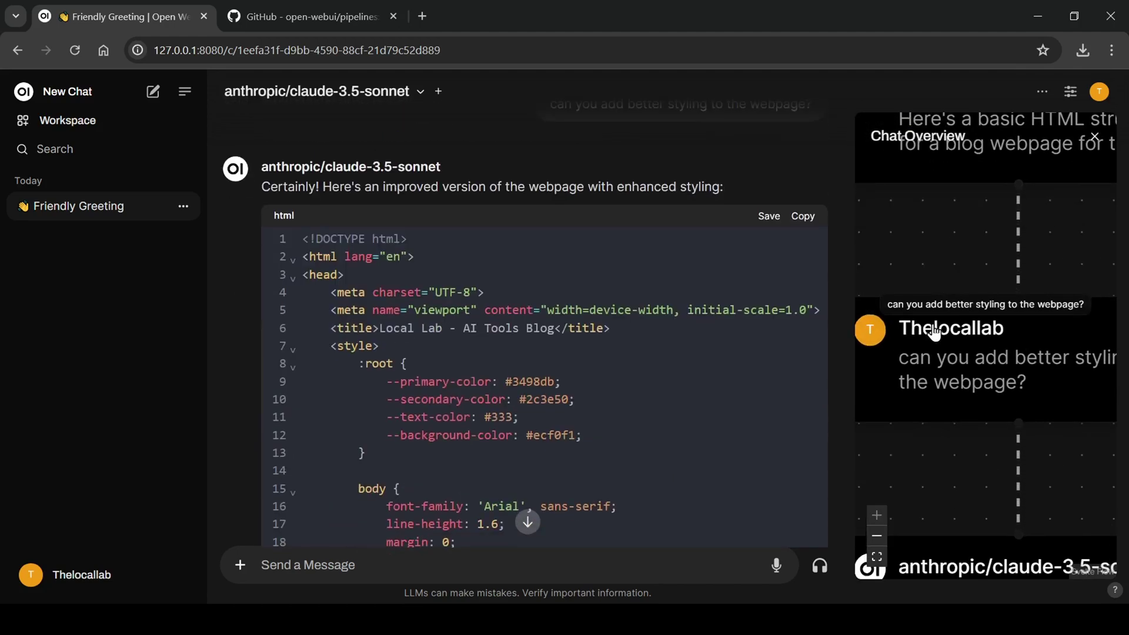
{"action": "scroll", "coordinate": [940, 347], "scroll_direction": "down", "scroll_amount": 8}
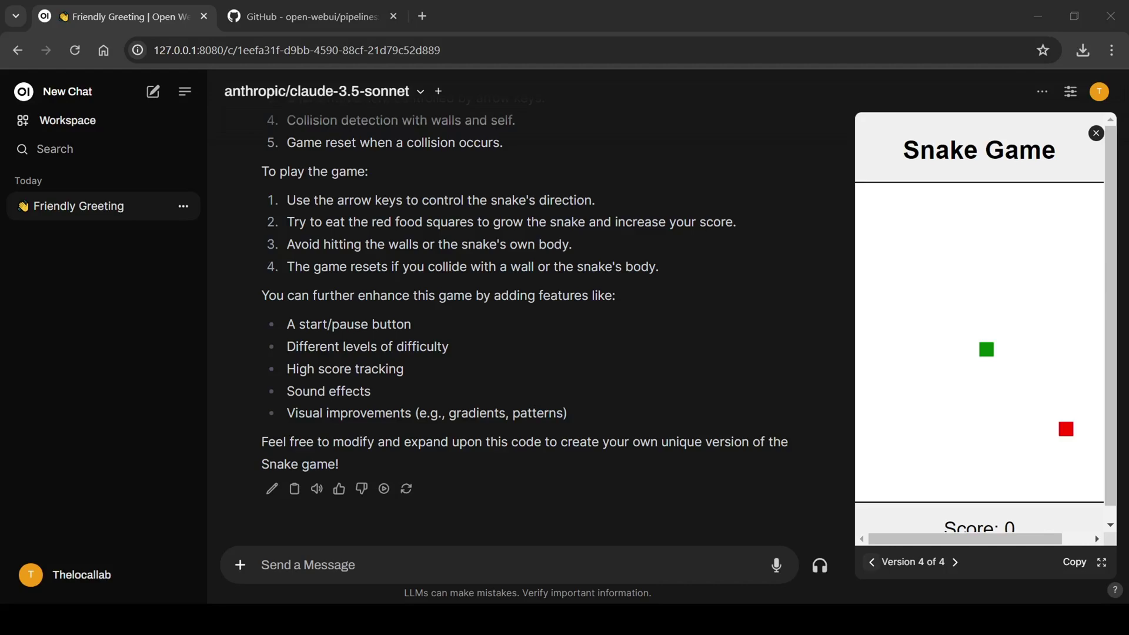
- Browse artifact versions 3, 2 and 1, then return to the styled version 2
{"action": "left_click", "coordinate": [871, 564]}
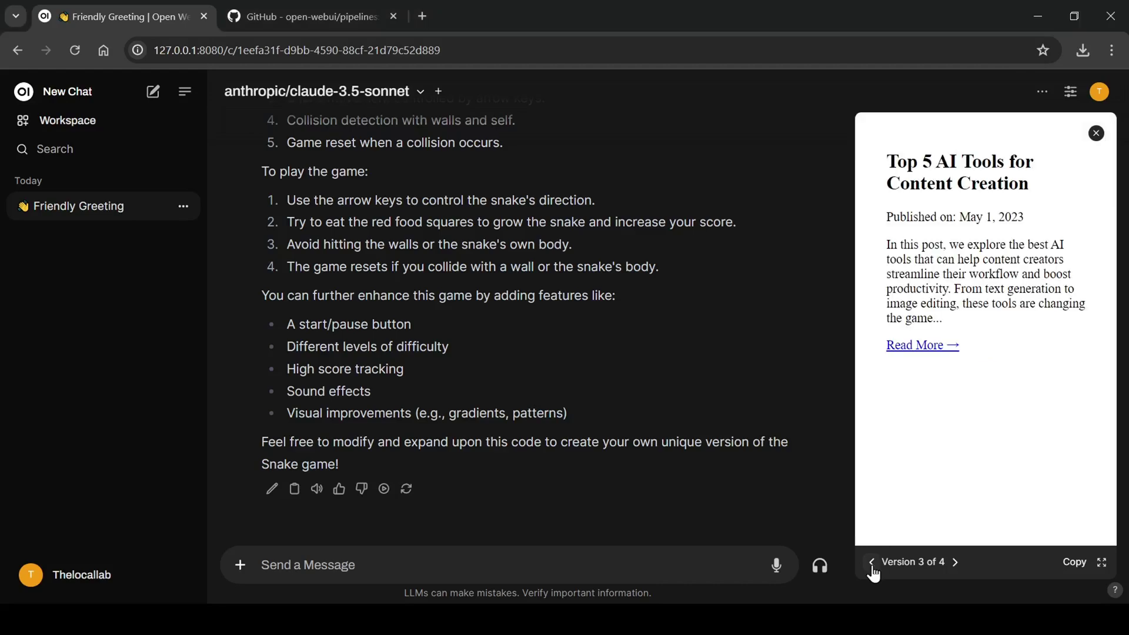
{"action": "left_click", "coordinate": [872, 563]}
{"action": "left_click", "coordinate": [871, 564]}
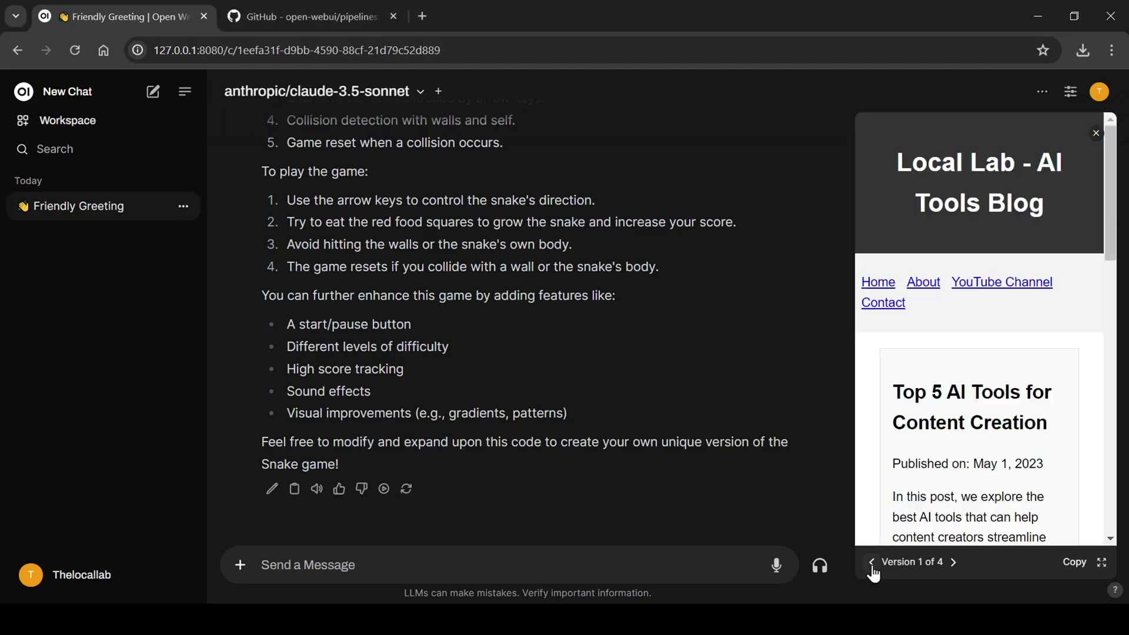
{"action": "scroll", "coordinate": [1114, 276], "scroll_direction": "down", "scroll_amount": 5}
{"action": "scroll", "coordinate": [1114, 295], "scroll_direction": "up", "scroll_amount": 5}
{"action": "left_click", "coordinate": [953, 563]}
{"action": "scroll", "coordinate": [1111, 250], "scroll_direction": "down", "scroll_amount": 3}
{"action": "scroll", "coordinate": [1111, 250], "scroll_direction": "down", "scroll_amount": 5}
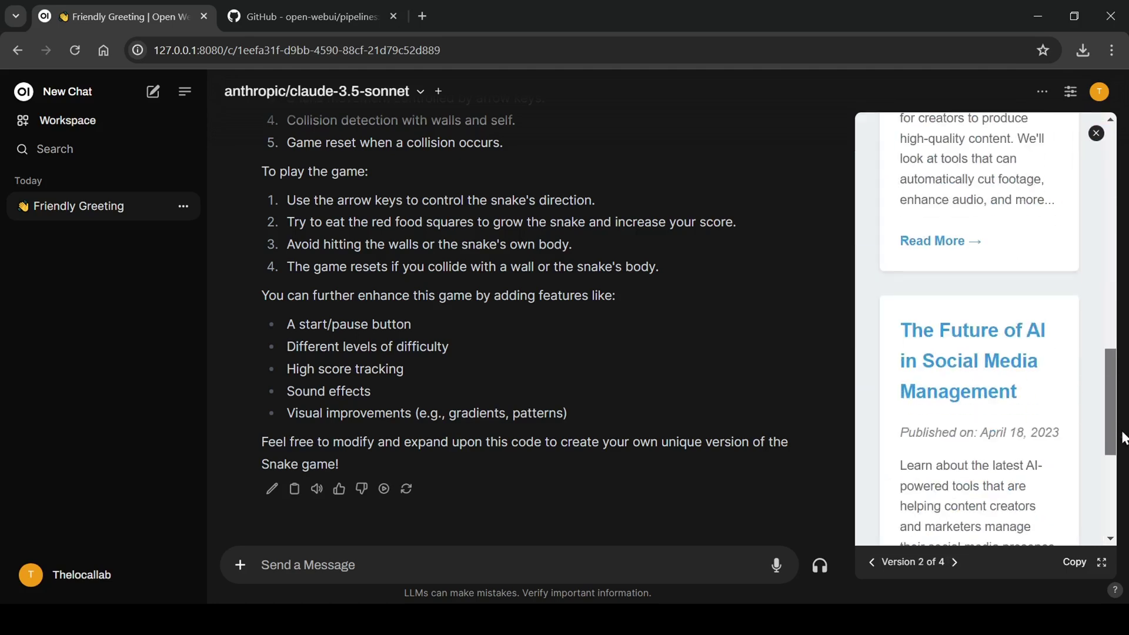
{"action": "scroll", "coordinate": [1111, 250], "scroll_direction": "up", "scroll_amount": 10}
- Show the styled Local Lab - AI Tools & News Blog artifact full screen
{"action": "left_click", "coordinate": [1101, 564]}
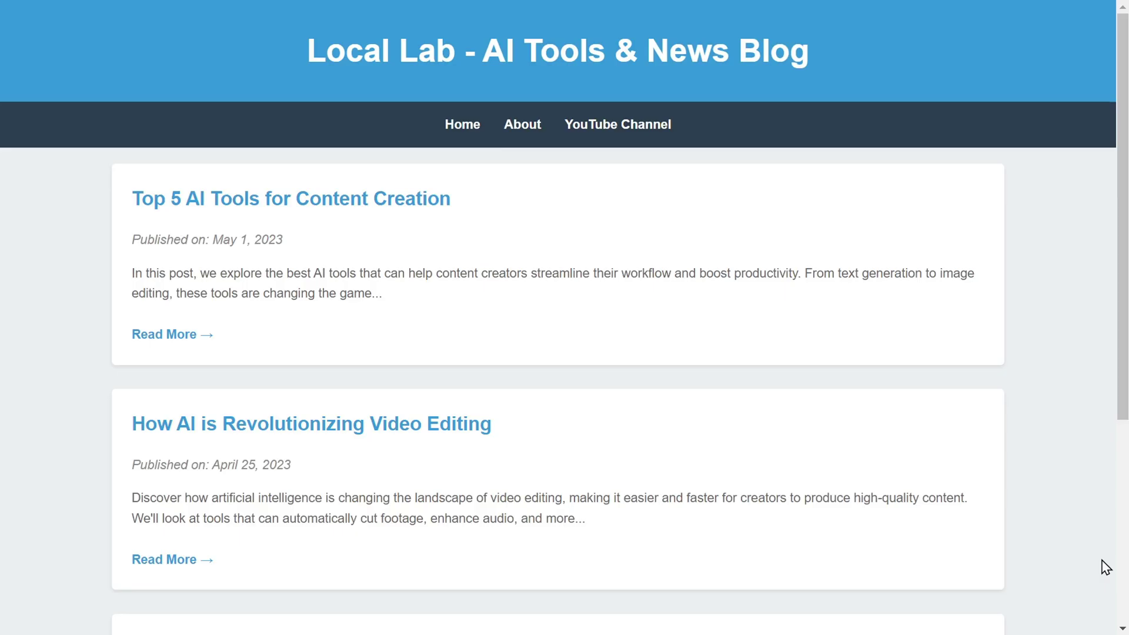
{"action": "scroll", "coordinate": [1118, 484], "scroll_direction": "down", "scroll_amount": 5}
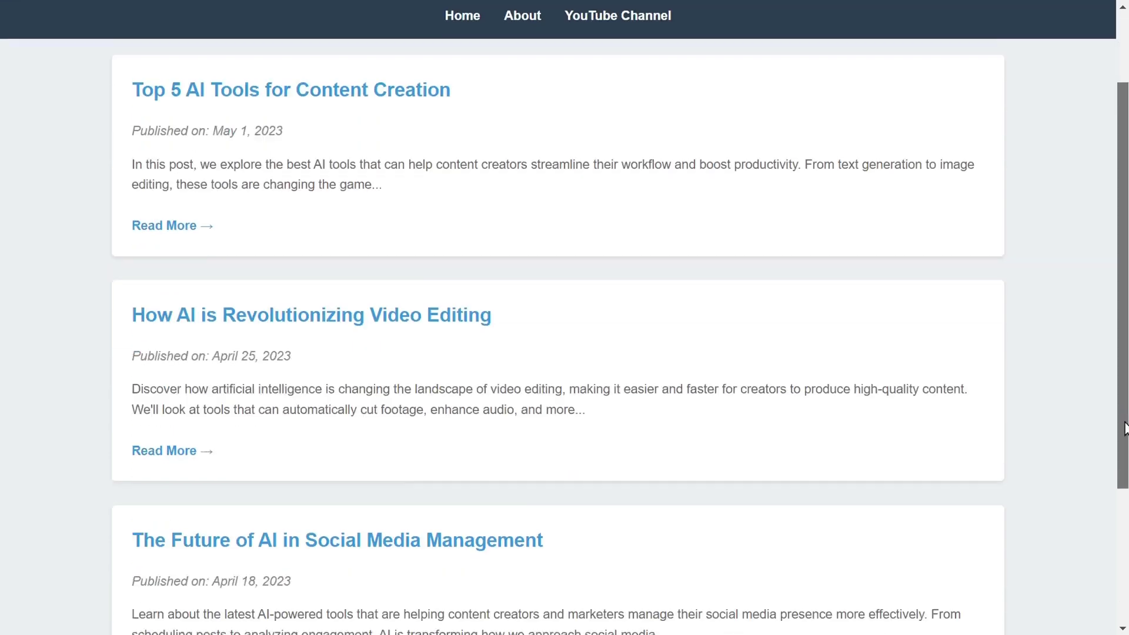
{"action": "scroll", "coordinate": [1124, 294], "scroll_direction": "up", "scroll_amount": 6}
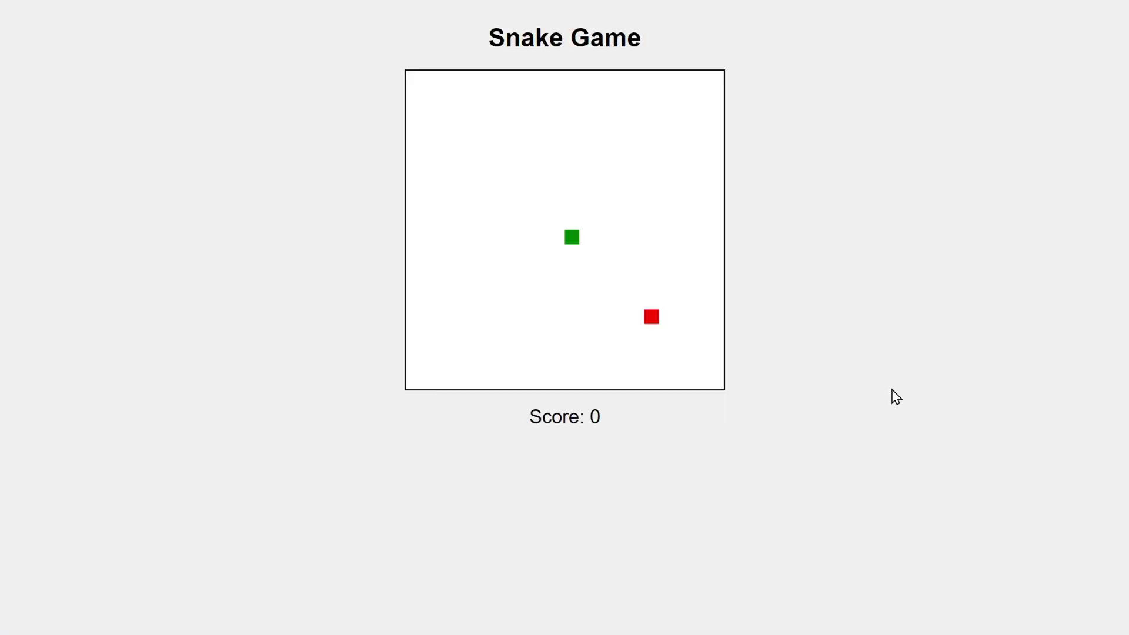
- Steer the snake with the arrow keys onto the red food until the score reaches 9
{"action": "key", "text": "Up"}
{"action": "key", "text": "Right"}
{"action": "key", "text": "Down"}
{"action": "key", "text": "Left"}
{"action": "key", "text": "Up"}
{"action": "key", "text": "Right"}
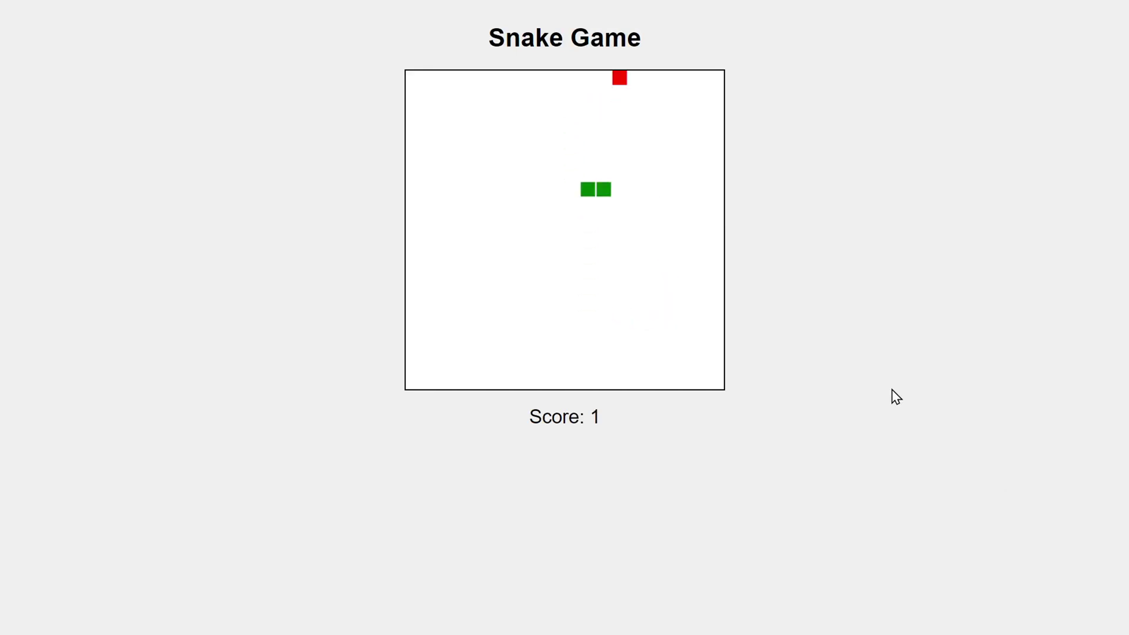
{"action": "key", "text": "Up"}
{"action": "key", "text": "Left"}
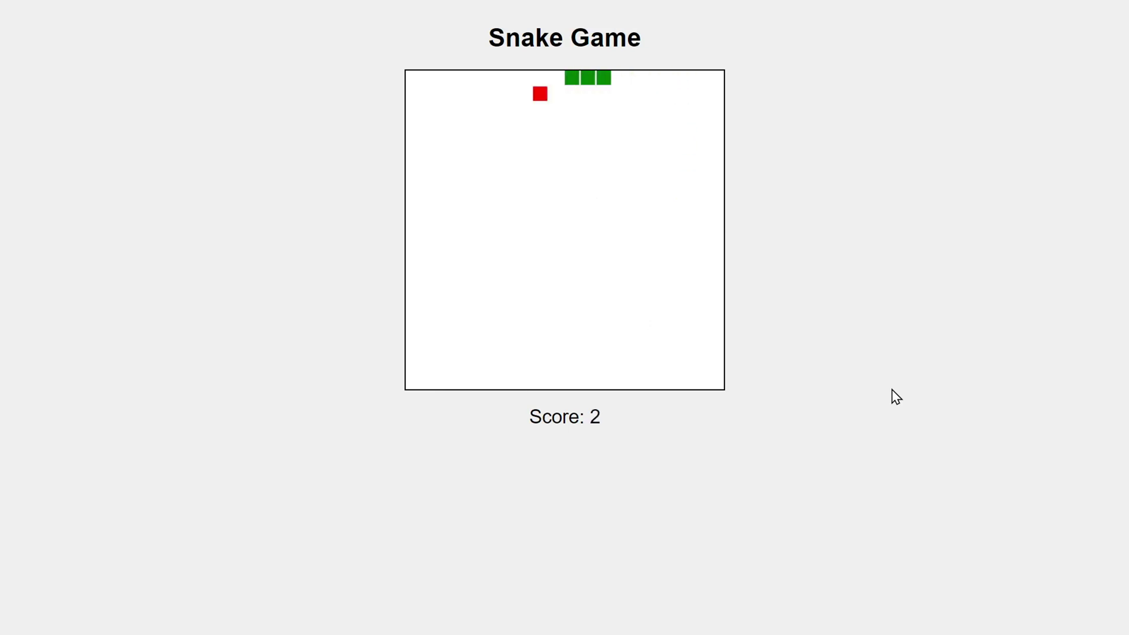
{"action": "key", "text": "Down"}
{"action": "key", "text": "Right"}
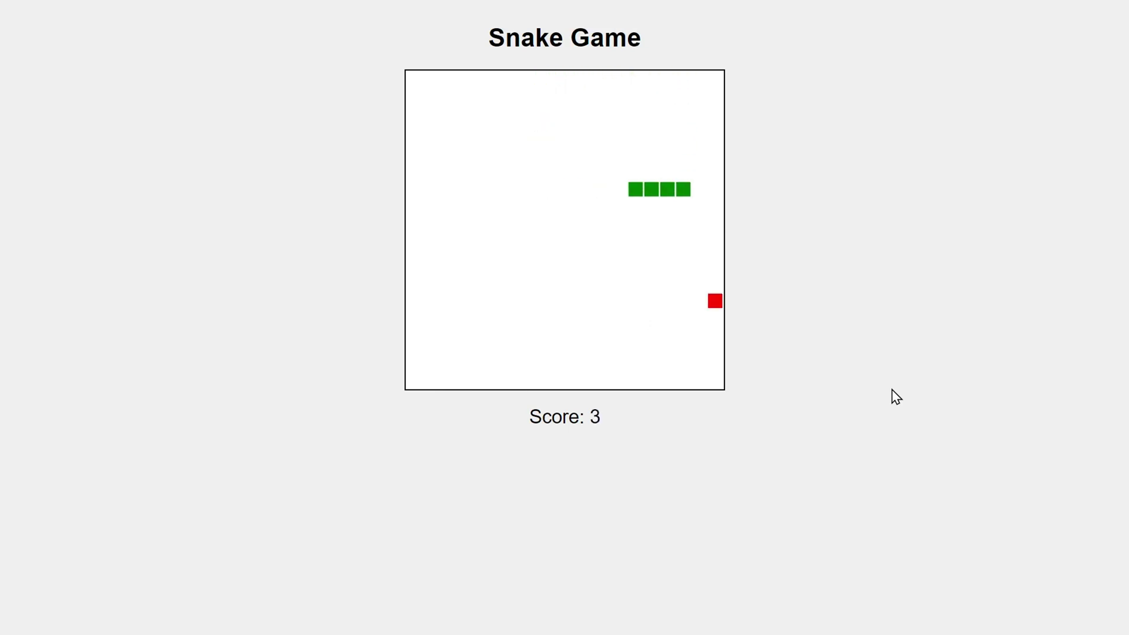
{"action": "key", "text": "Down"}
{"action": "key", "text": "Left"}
{"action": "key", "text": "Up"}
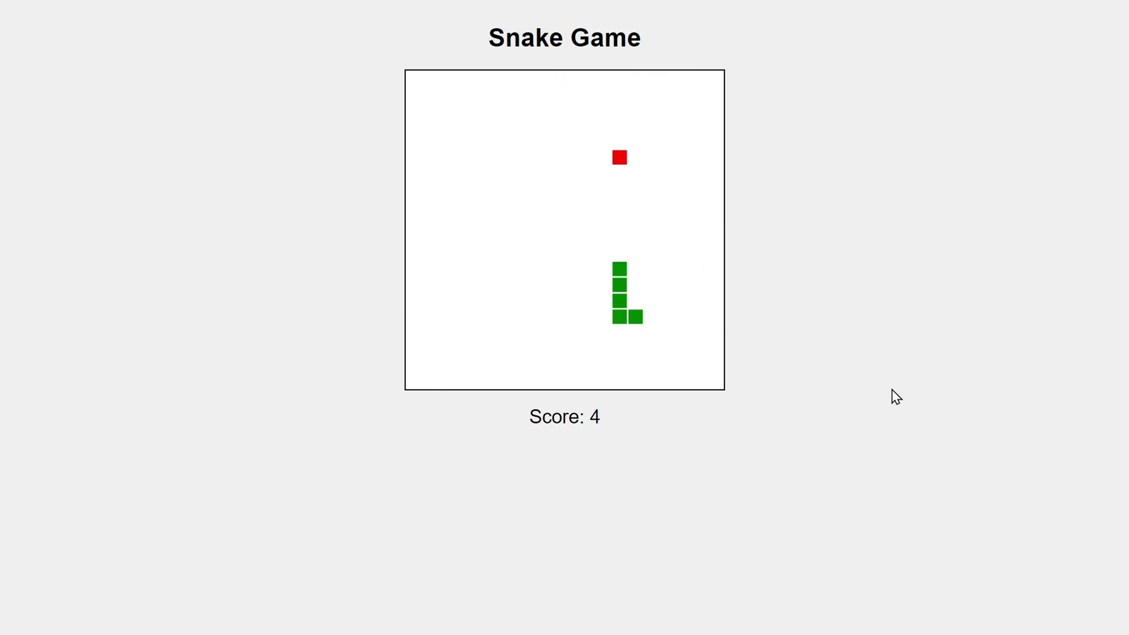
{"action": "key", "text": "Left"}
{"action": "key", "text": "Down"}
{"action": "key", "text": "Right"}
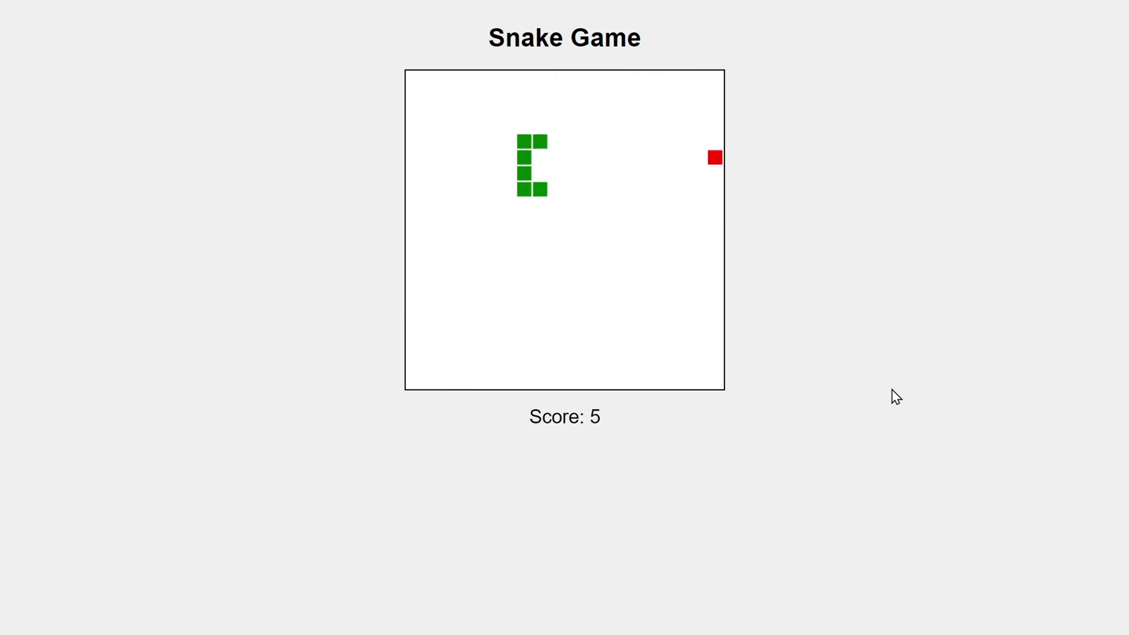
{"action": "key", "text": "Up"}
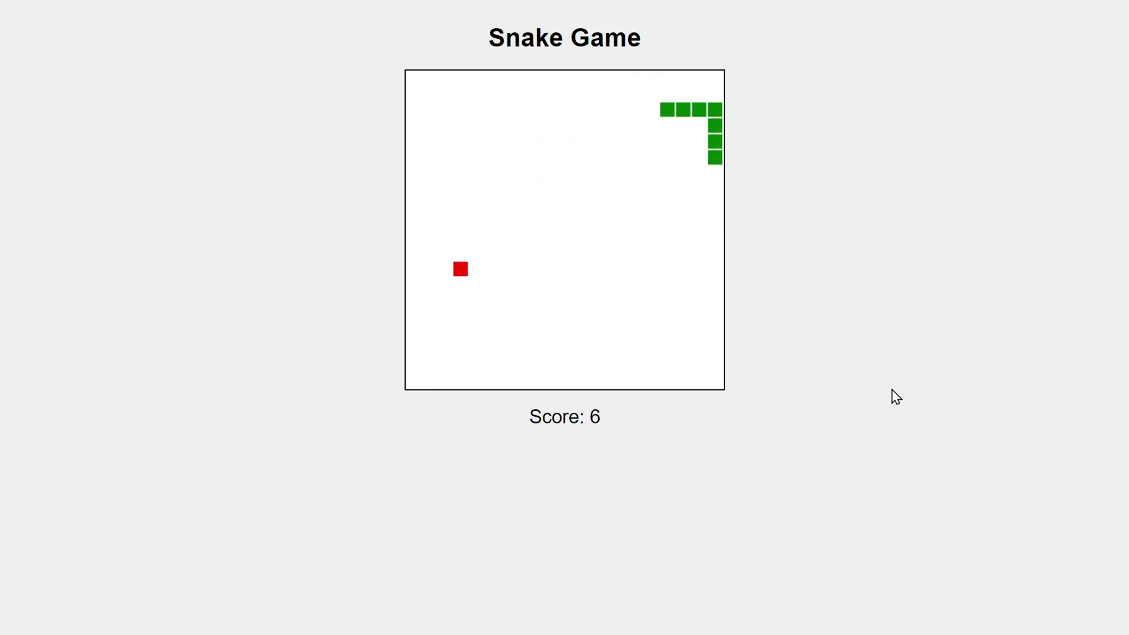
{"action": "key", "text": "Down"}
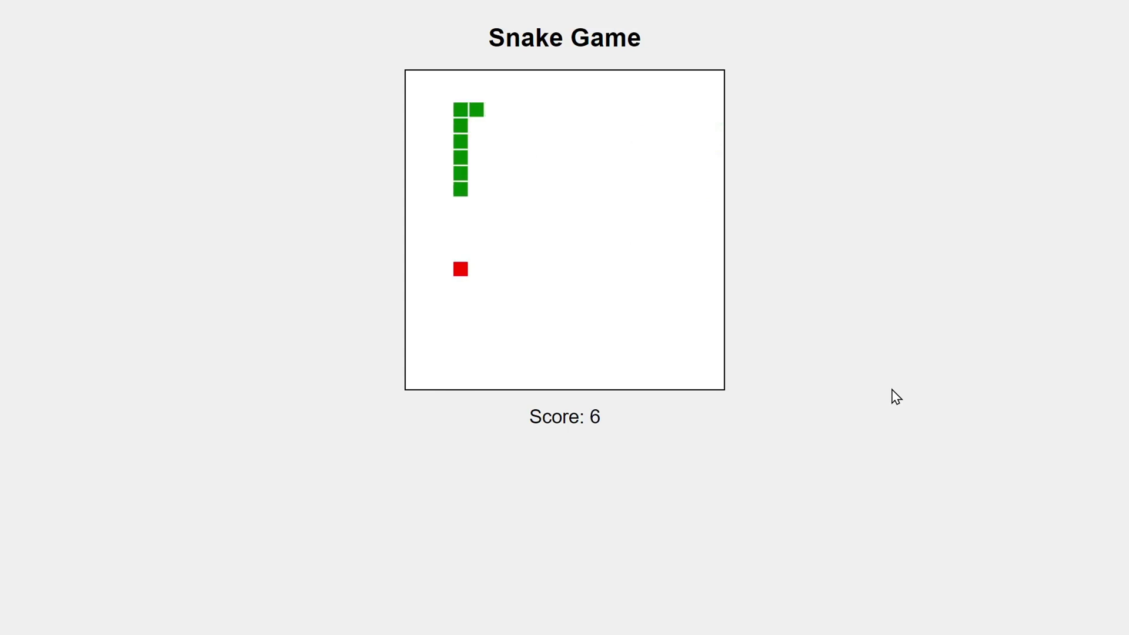
{"action": "key", "text": "Right"}
{"action": "key", "text": "Up"}
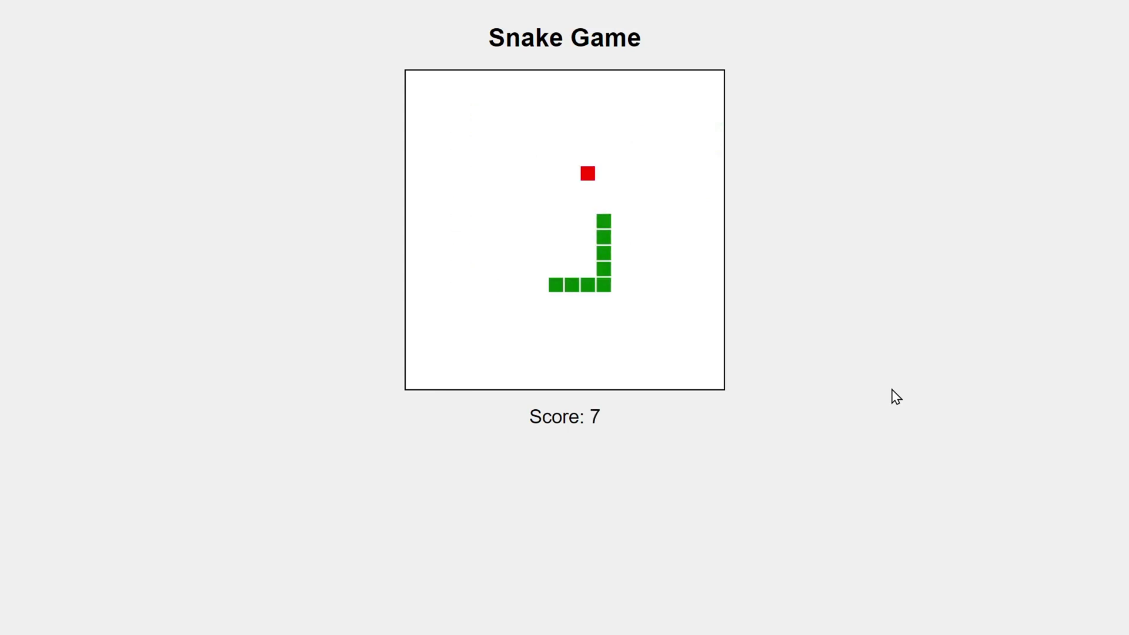
{"action": "key", "text": "Left"}
{"action": "key", "text": "Down"}
{"action": "key", "text": "Right"}
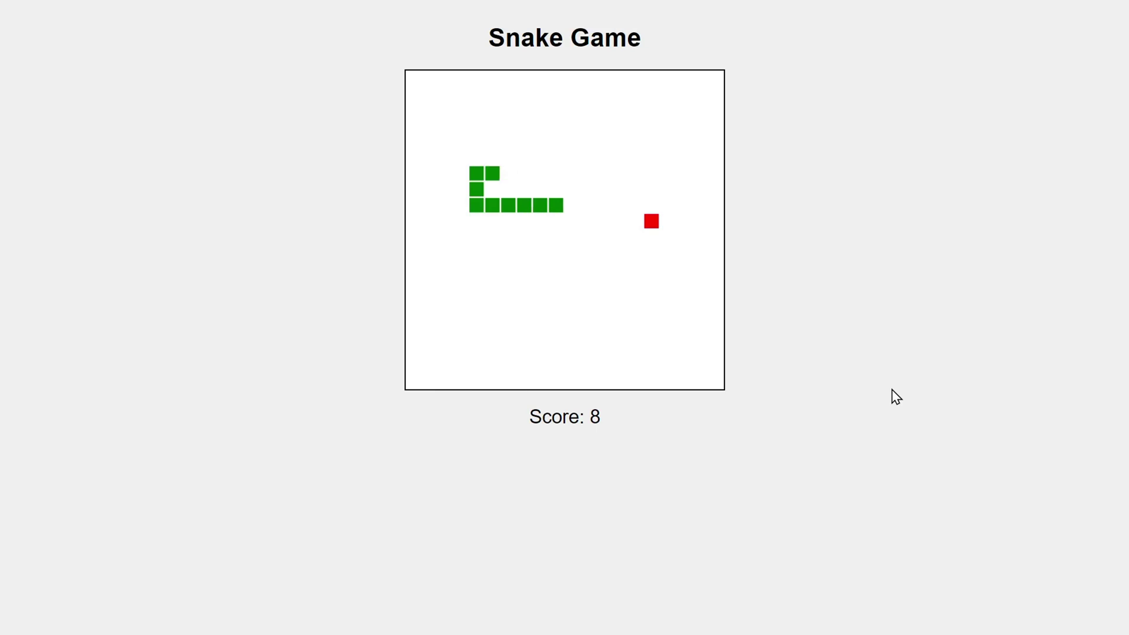
{"action": "key", "text": "Down"}
{"action": "key", "text": "Left"}
{"action": "key", "text": "Up"}
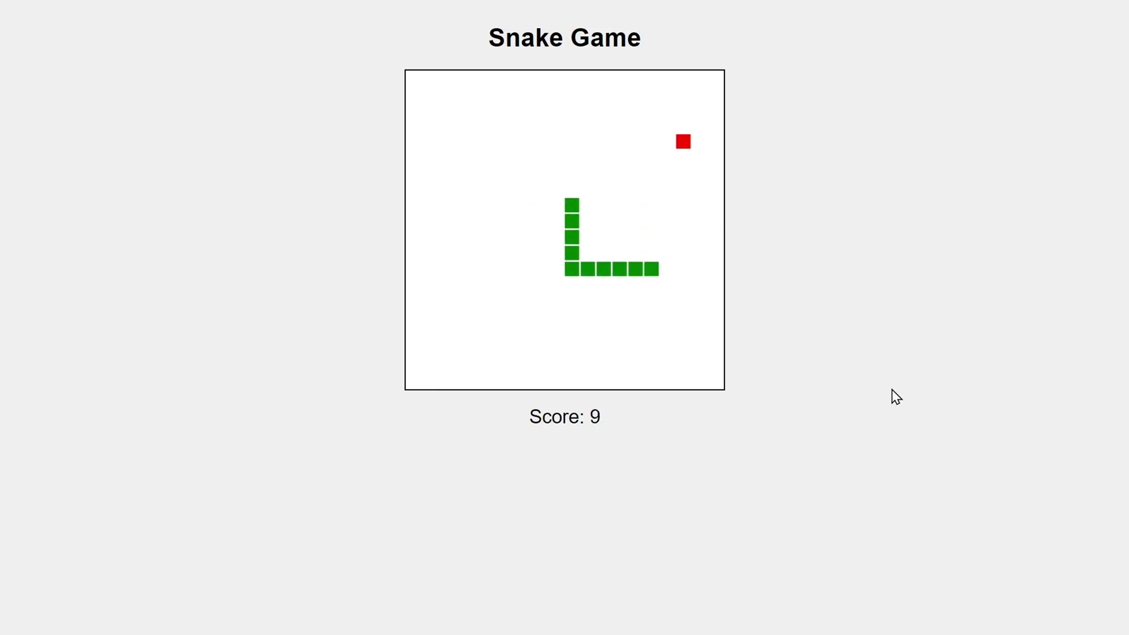